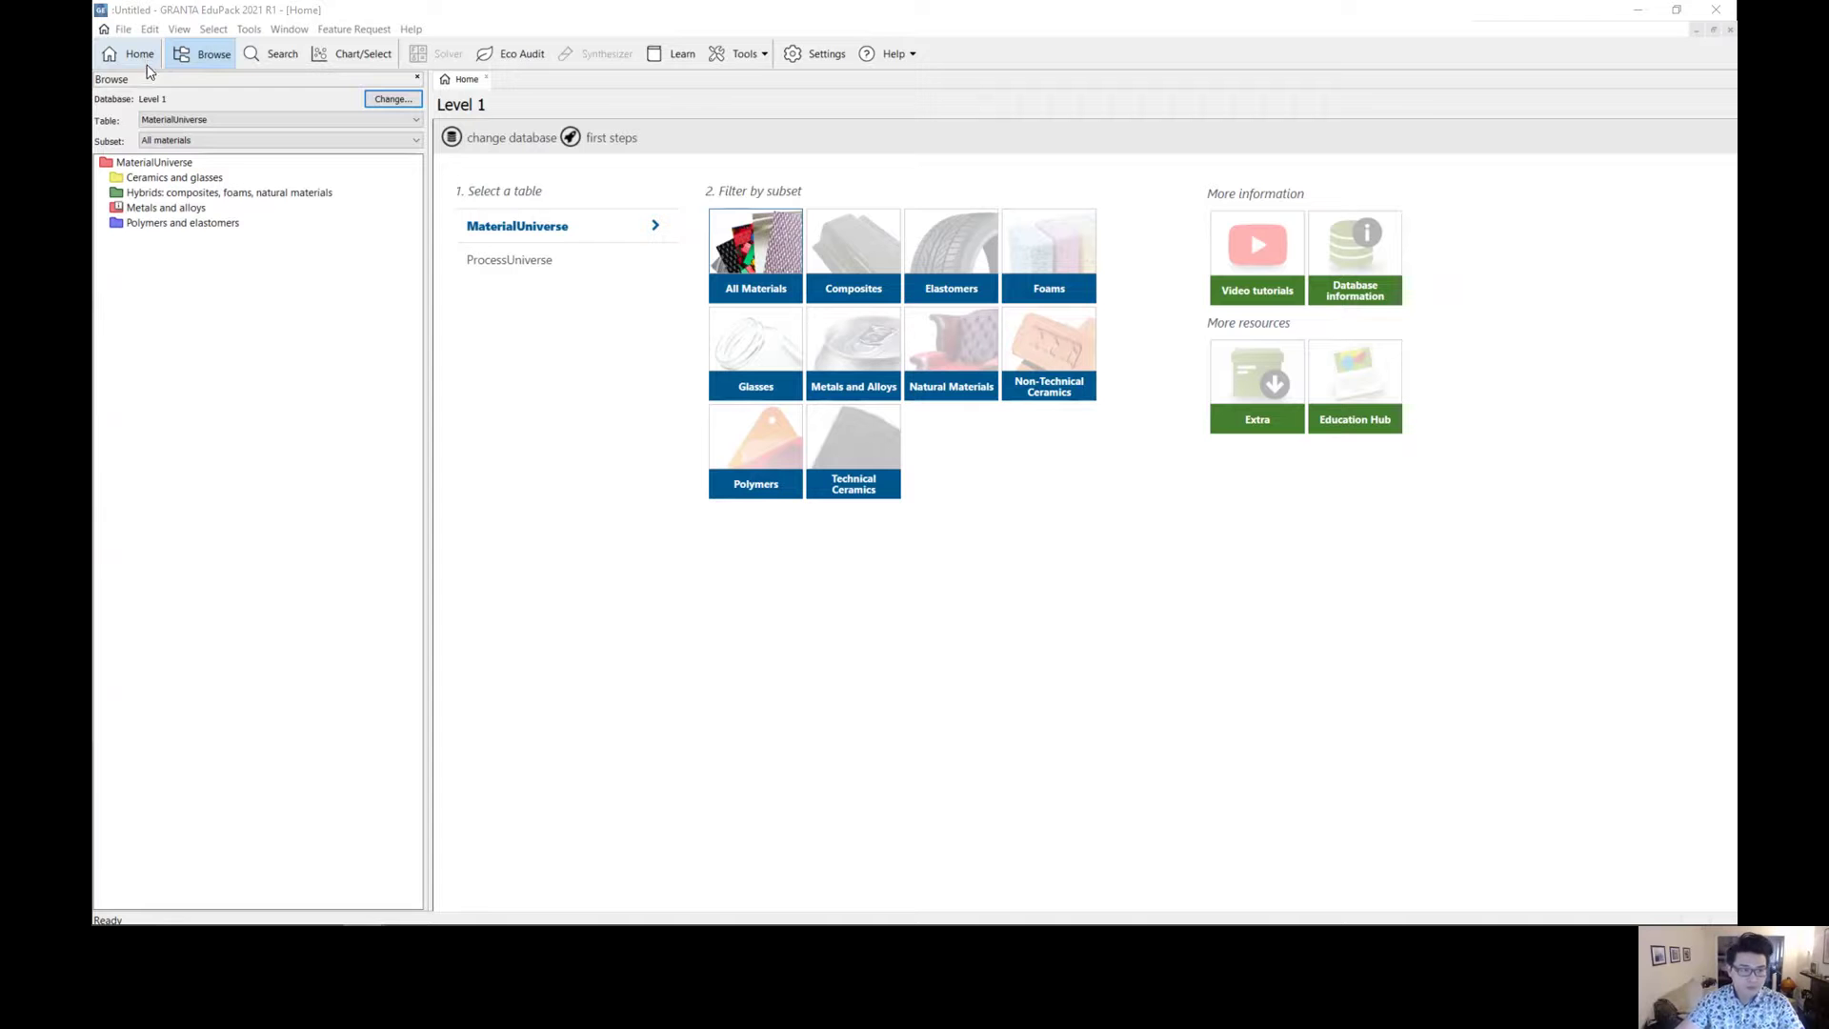
- Load the Level 1 introductory database from the database selection
{"action": "left_click", "coordinate": [393, 98]}
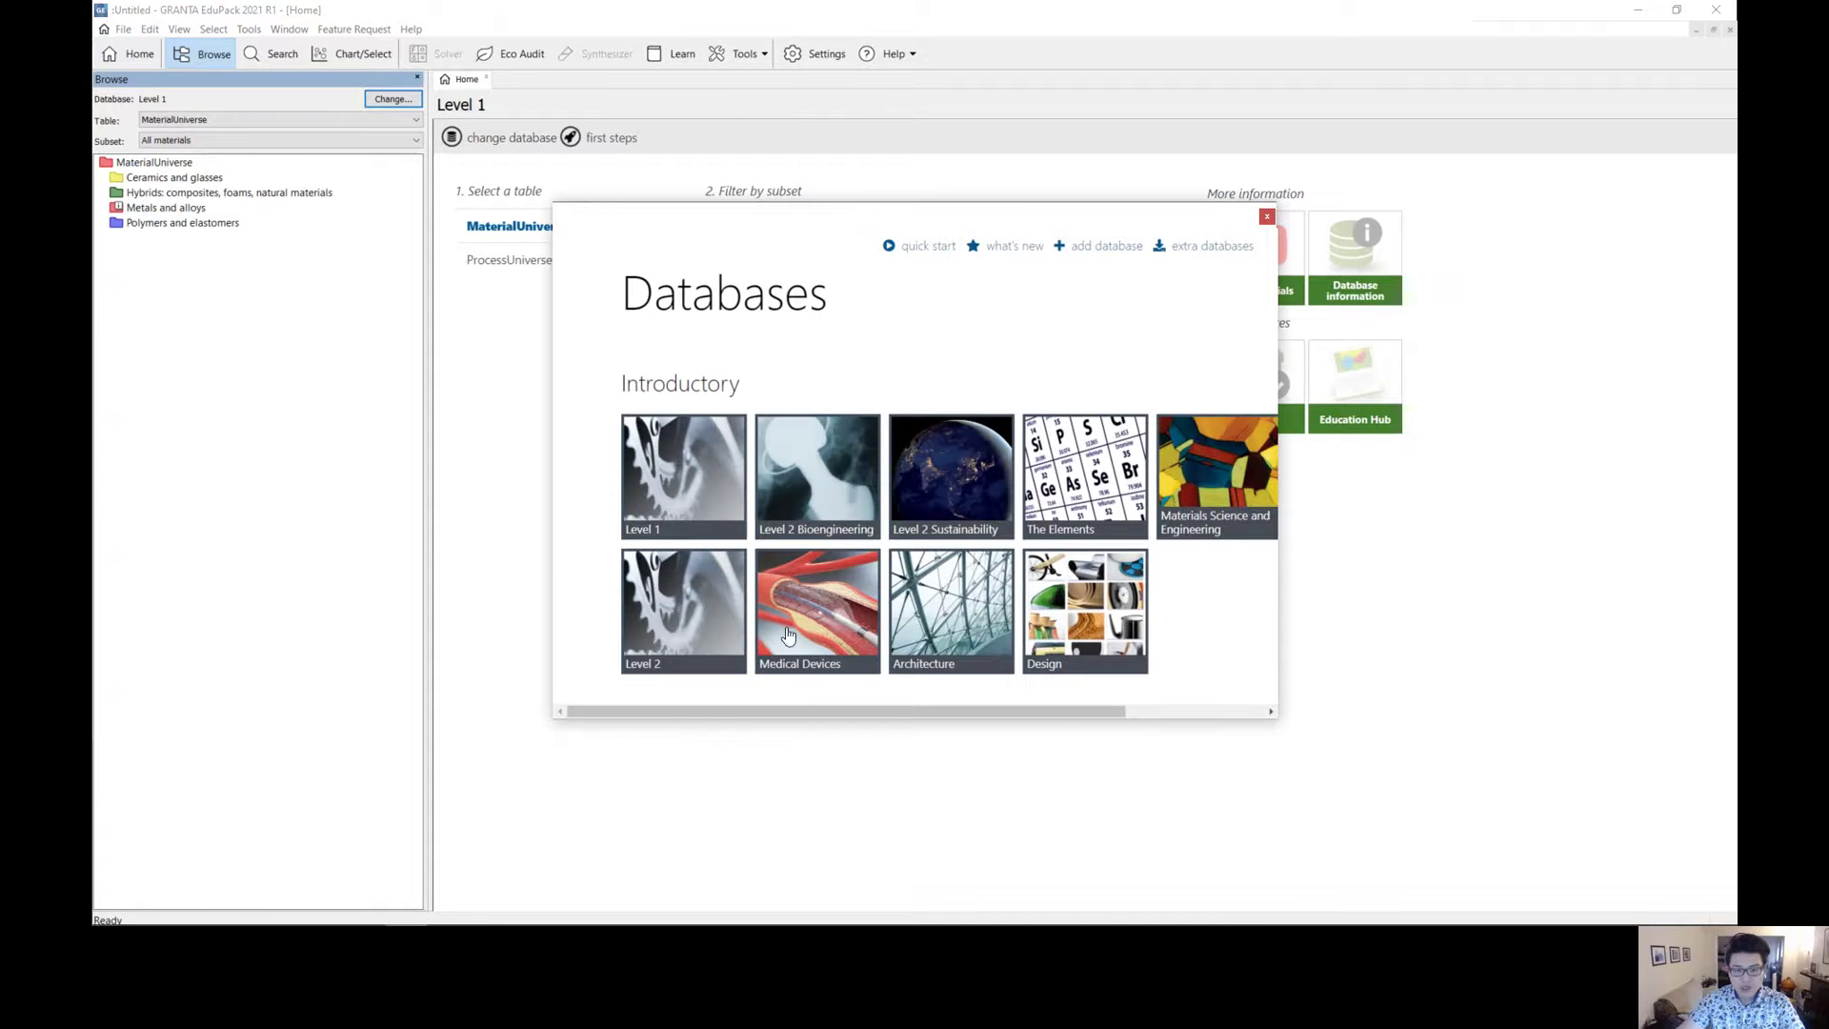
{"action": "mouse_move", "coordinate": [1061, 717]}
{"action": "left_mouse_down"}
{"action": "mouse_move", "coordinate": [1150, 729]}
{"action": "mouse_move", "coordinate": [1090, 731]}
{"action": "left_mouse_up"}
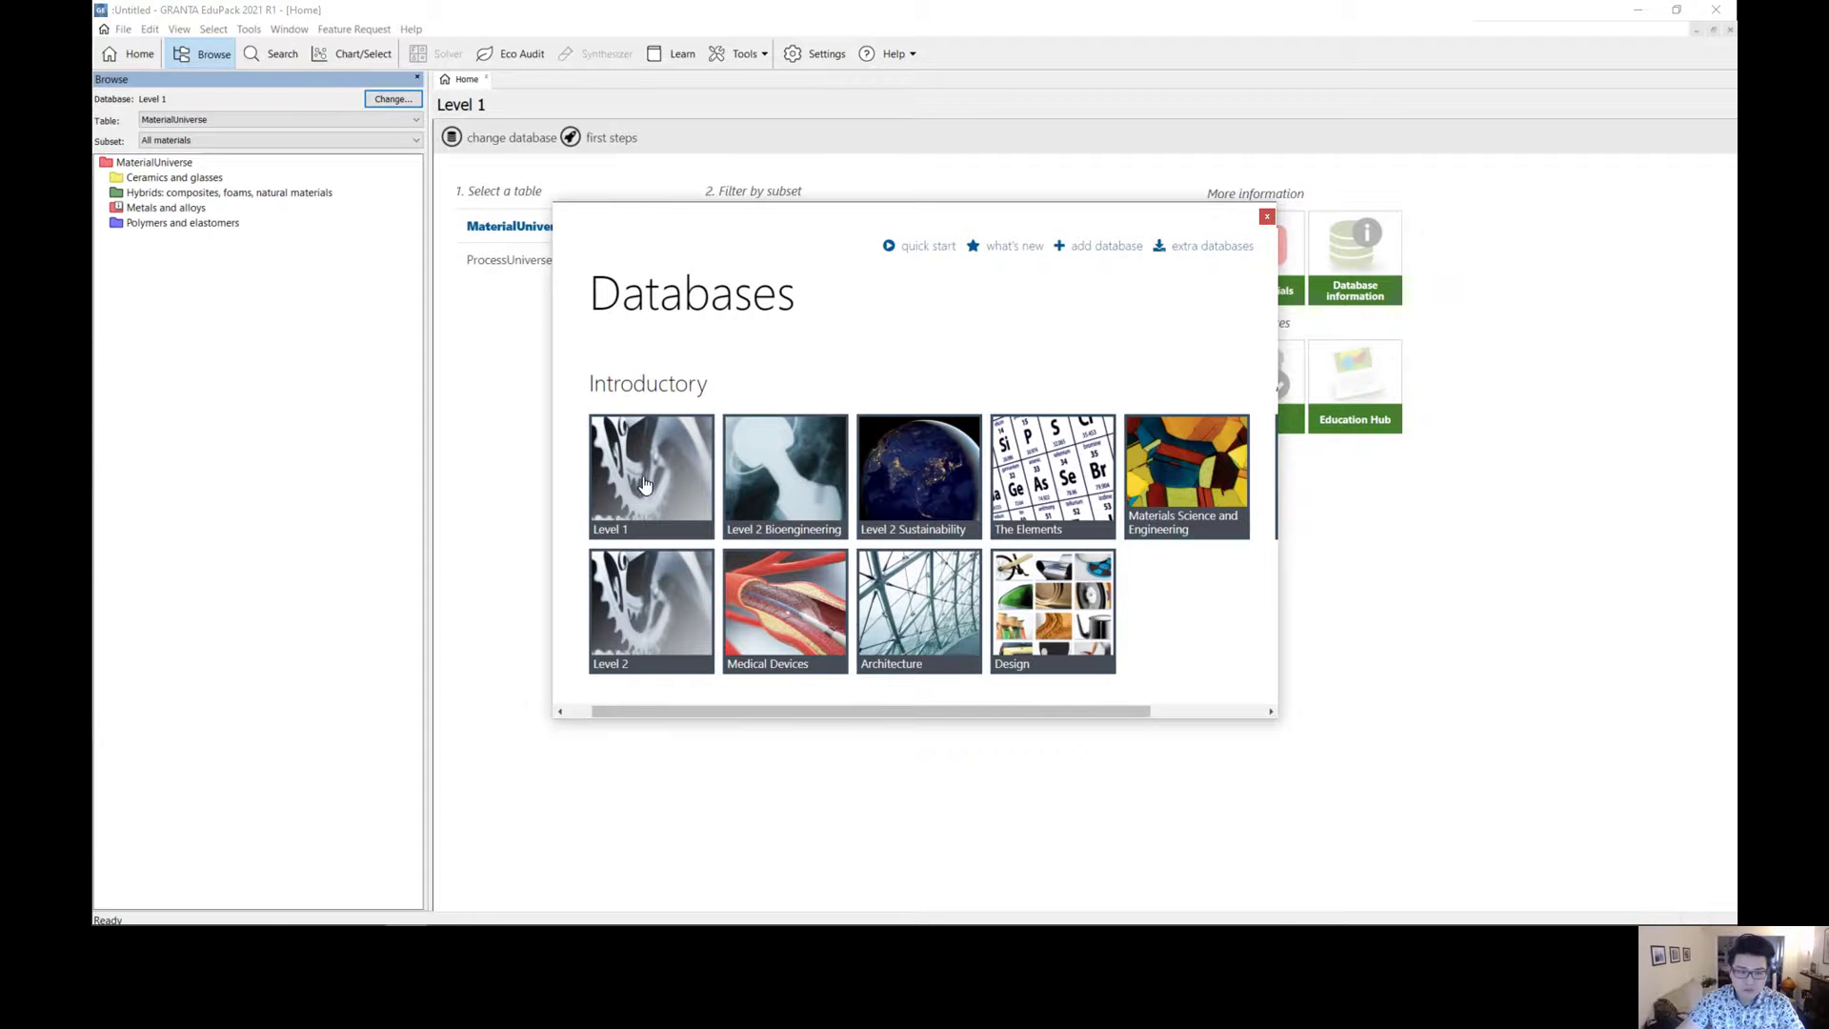
{"action": "left_click", "coordinate": [644, 484]}
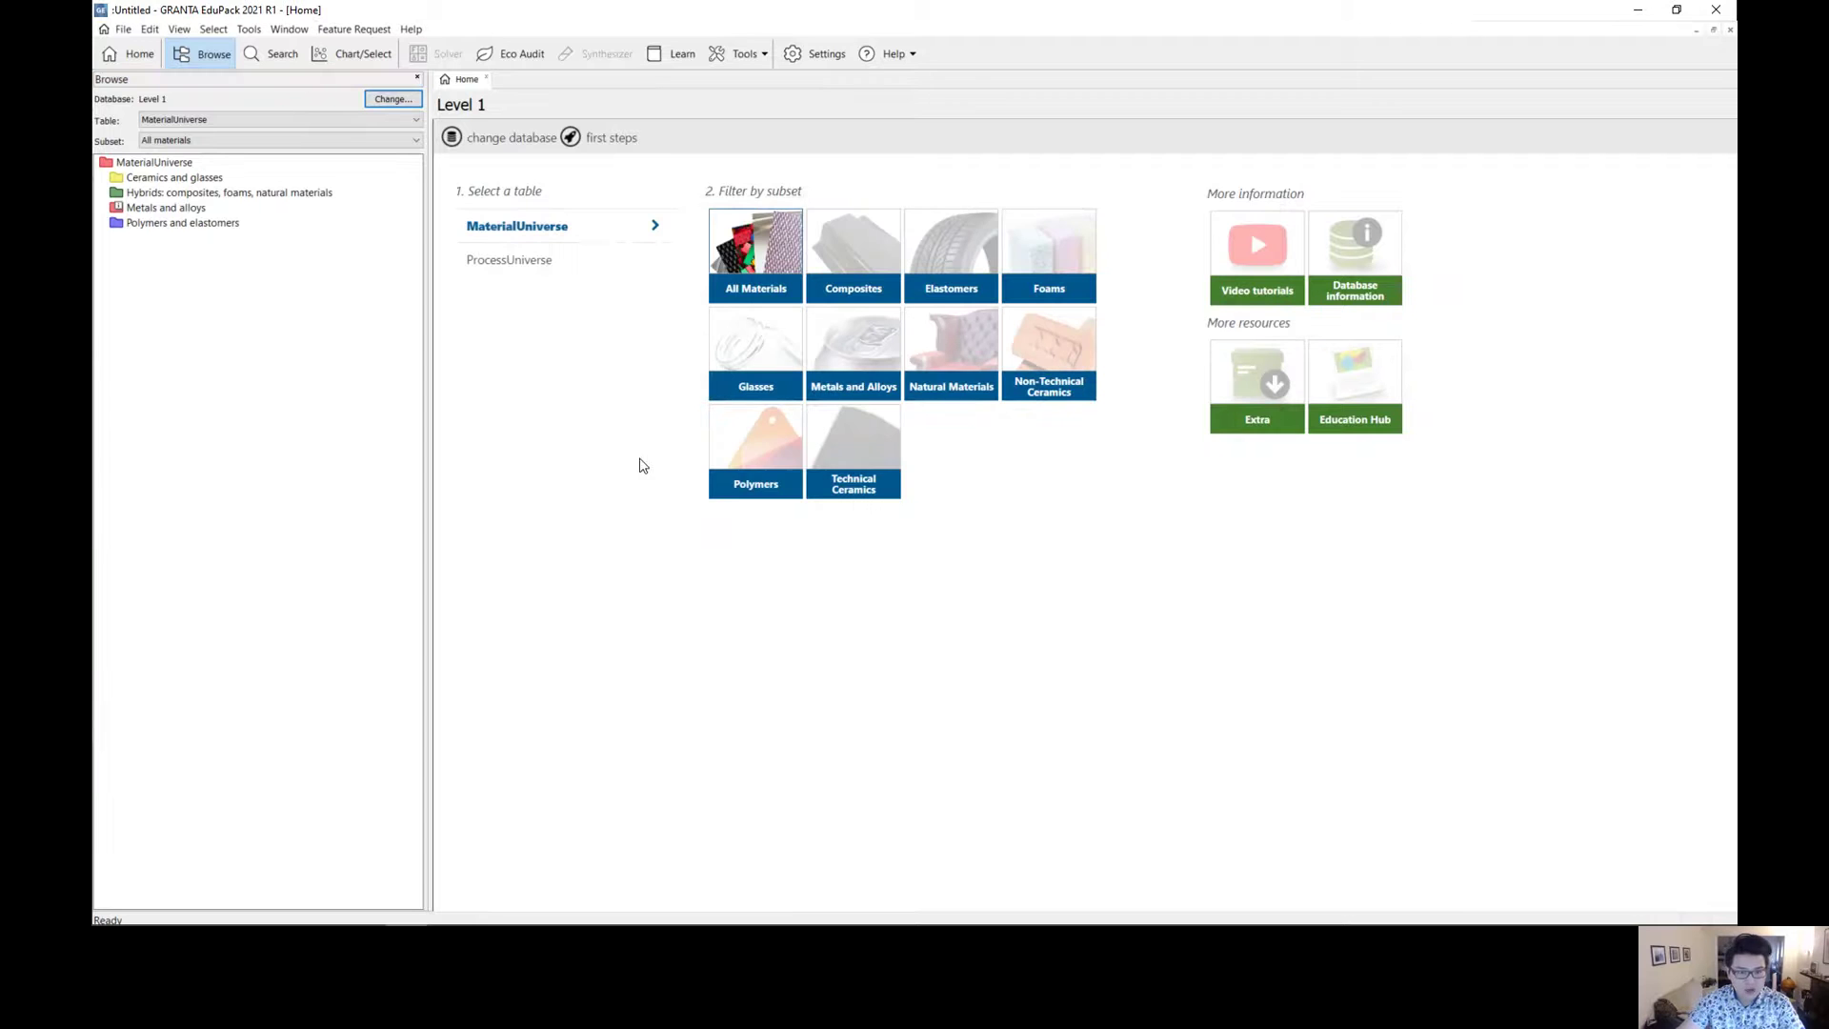
- Start a chart stage for all materials and set its Y-axis to Young's modulus from the Mechanical properties category
{"action": "left_click", "coordinate": [380, 57]}
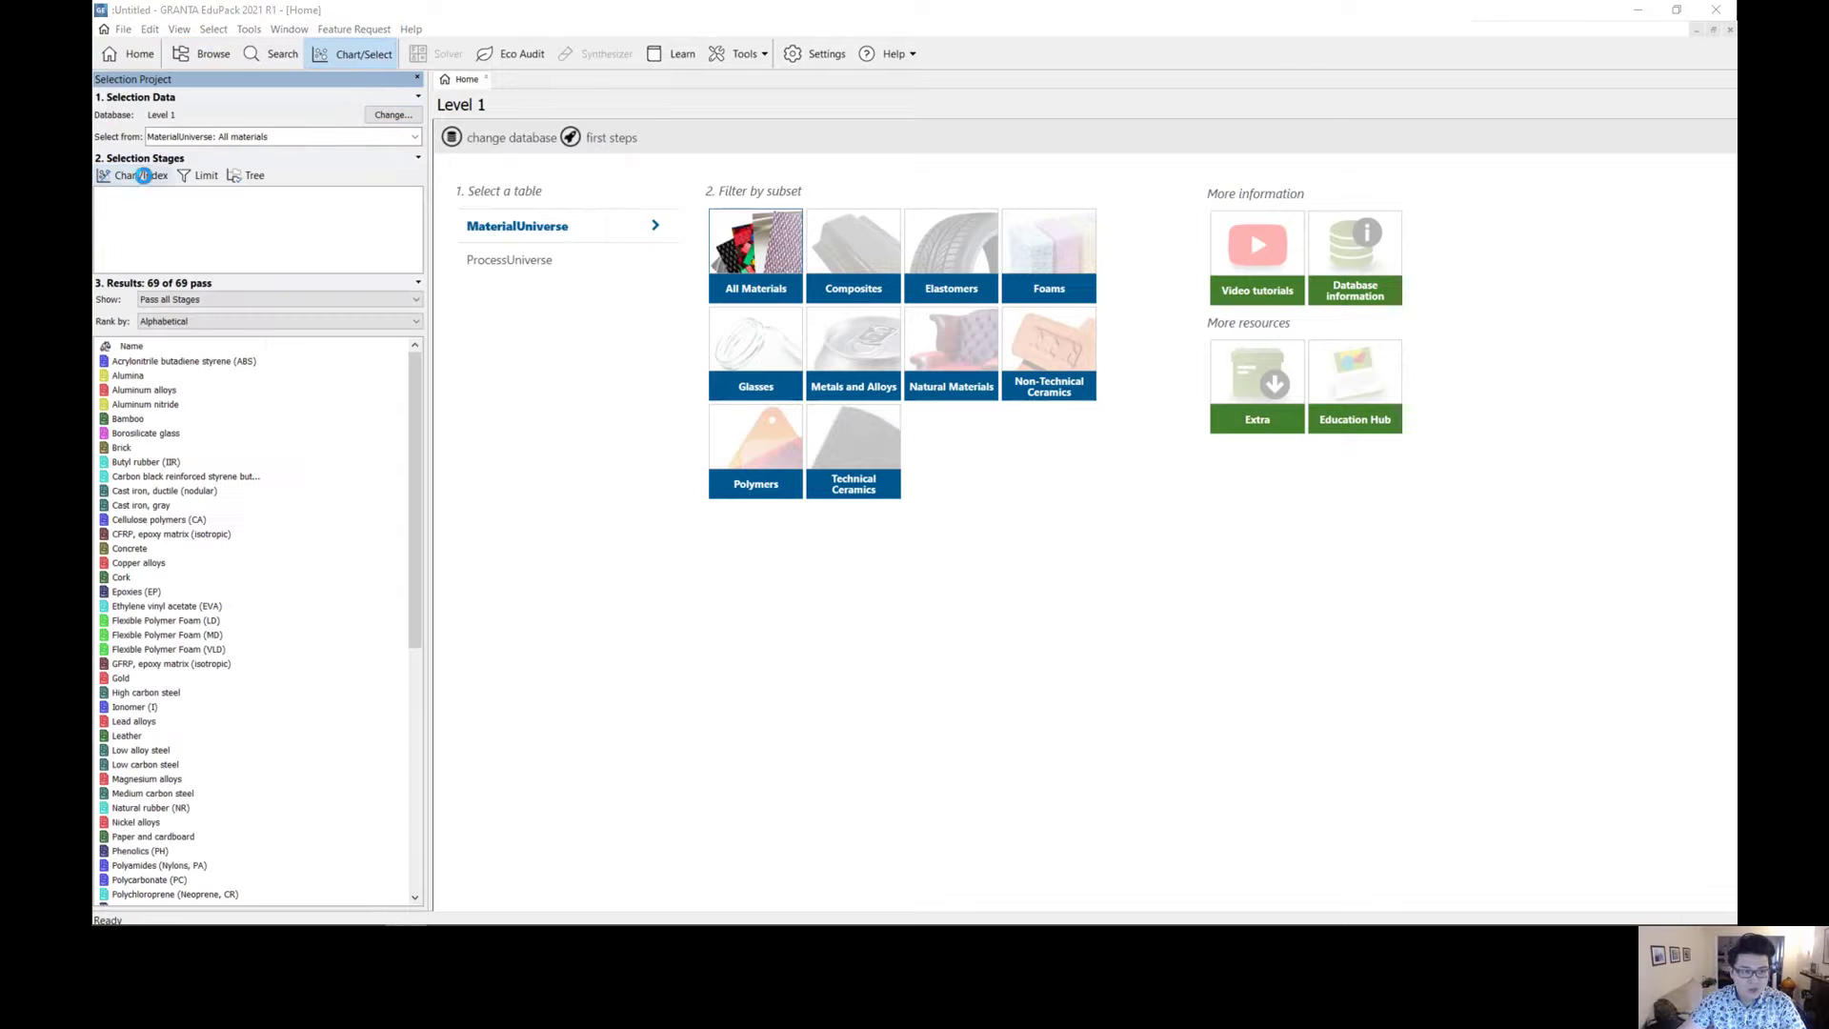
{"action": "left_click", "coordinate": [133, 175]}
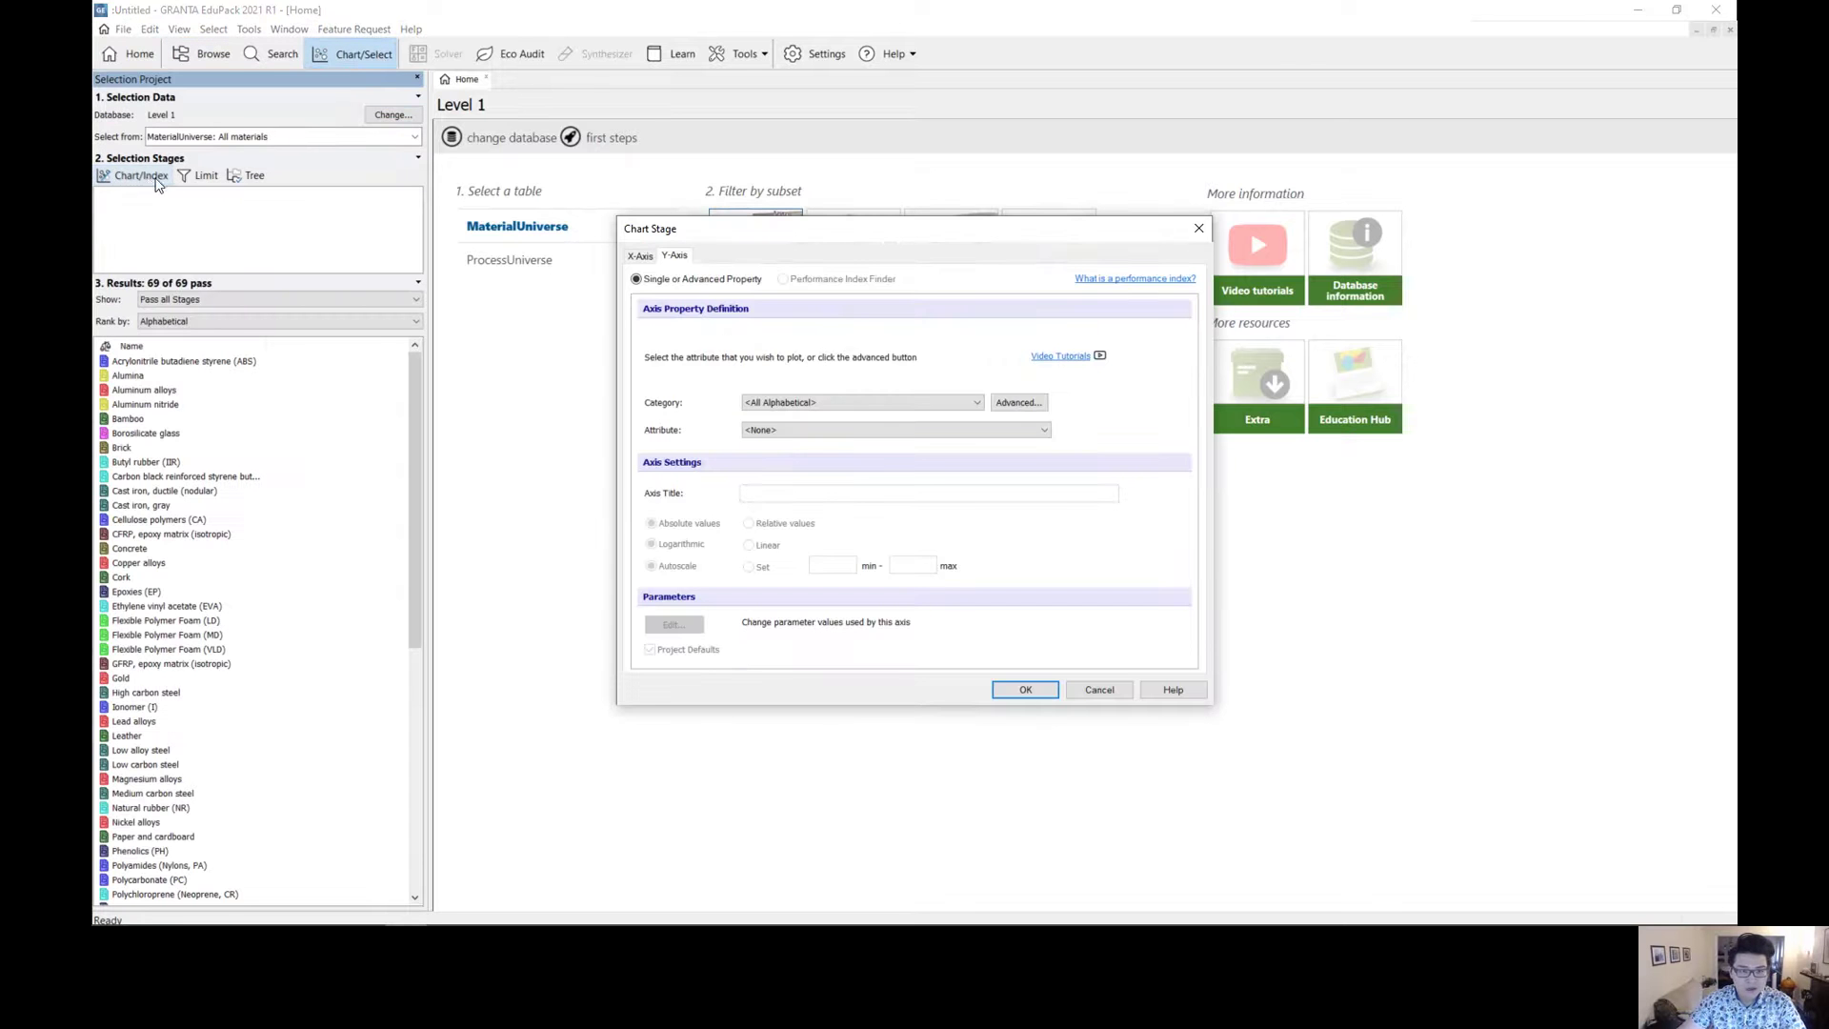
{"action": "left_click", "coordinate": [954, 407]}
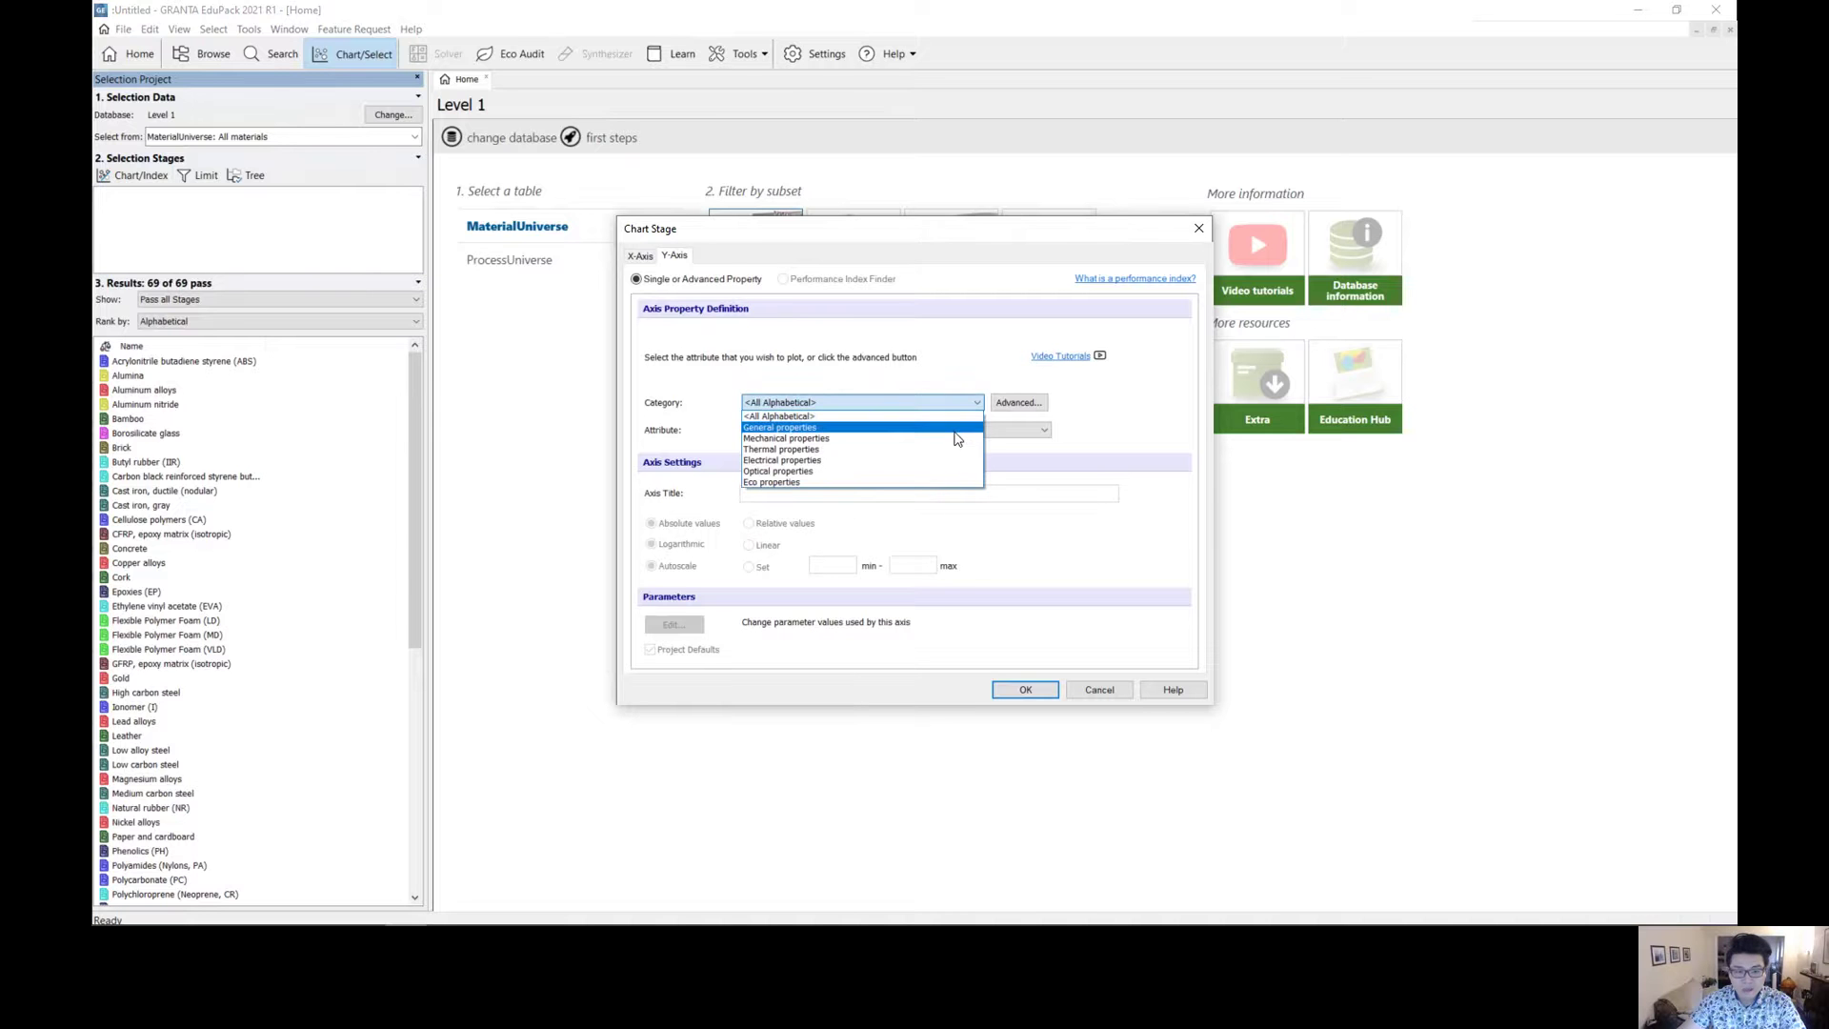
{"action": "left_click", "coordinate": [903, 439]}
{"action": "left_click", "coordinate": [906, 434]}
{"action": "left_click", "coordinate": [898, 528]}
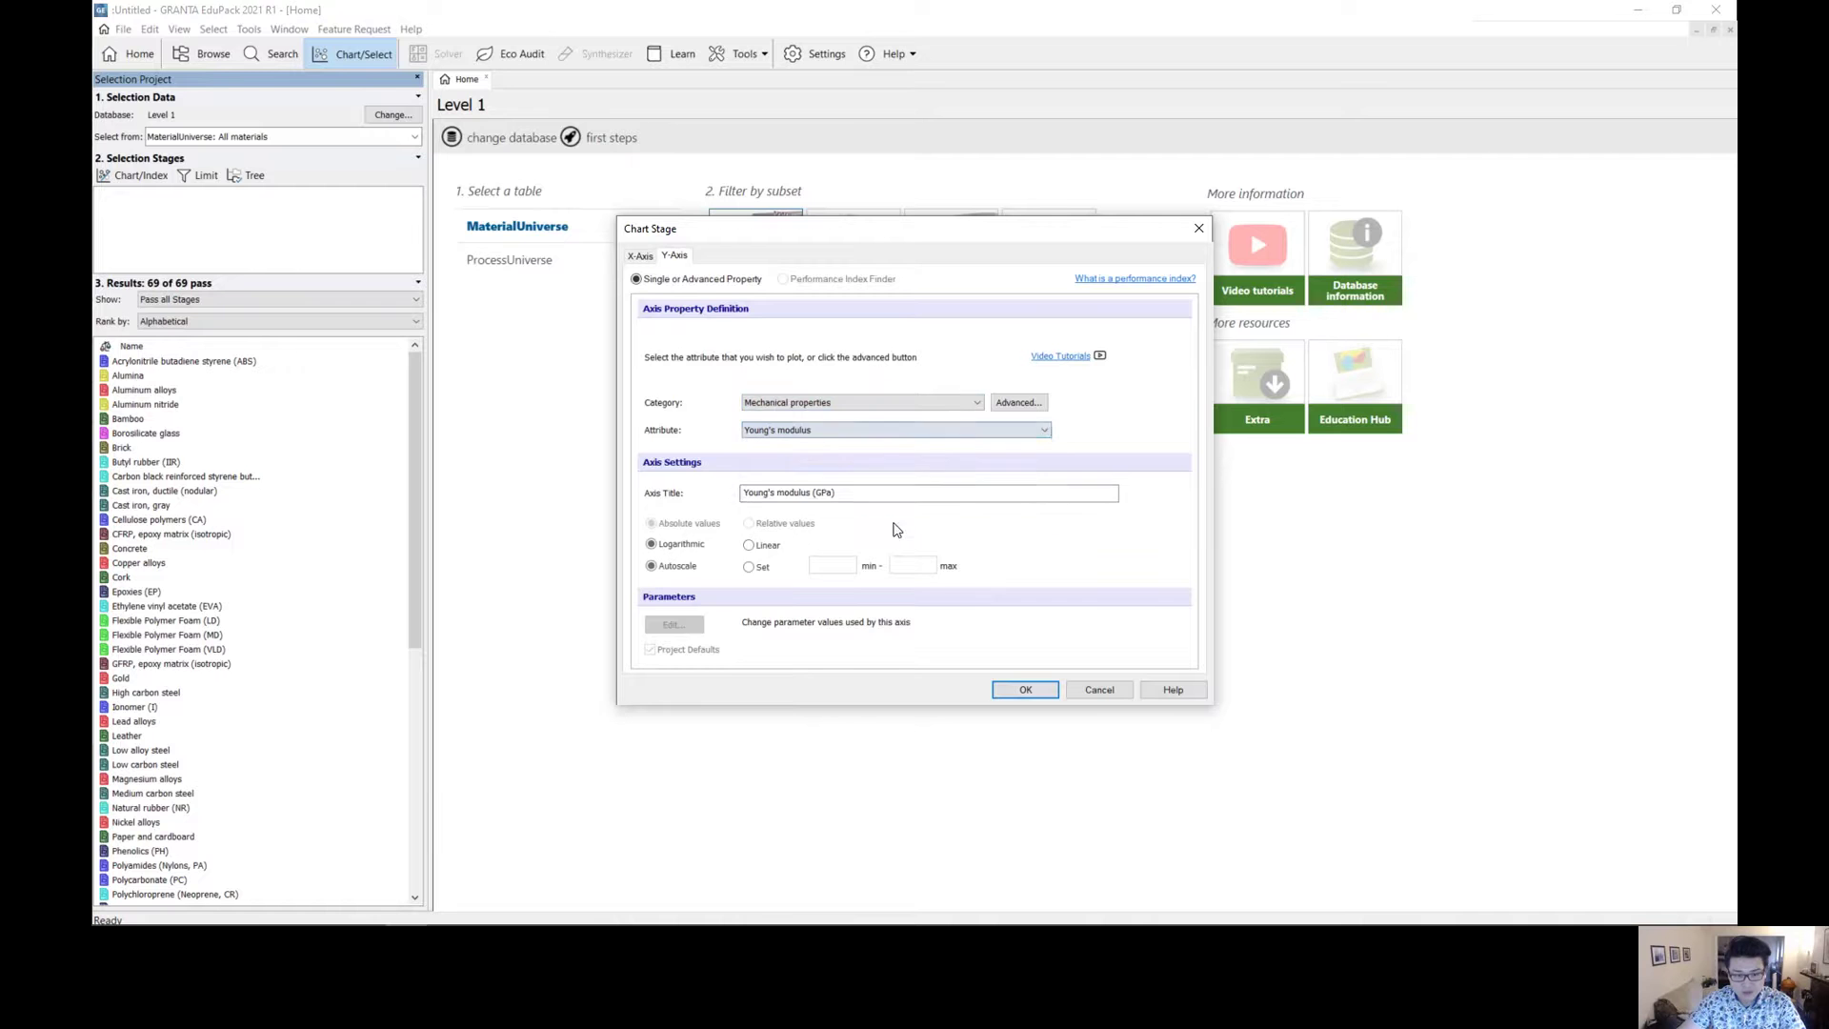
- Set the X-axis to Density from the General properties category and create the chart
{"action": "left_click", "coordinate": [640, 256]}
{"action": "left_click", "coordinate": [839, 408]}
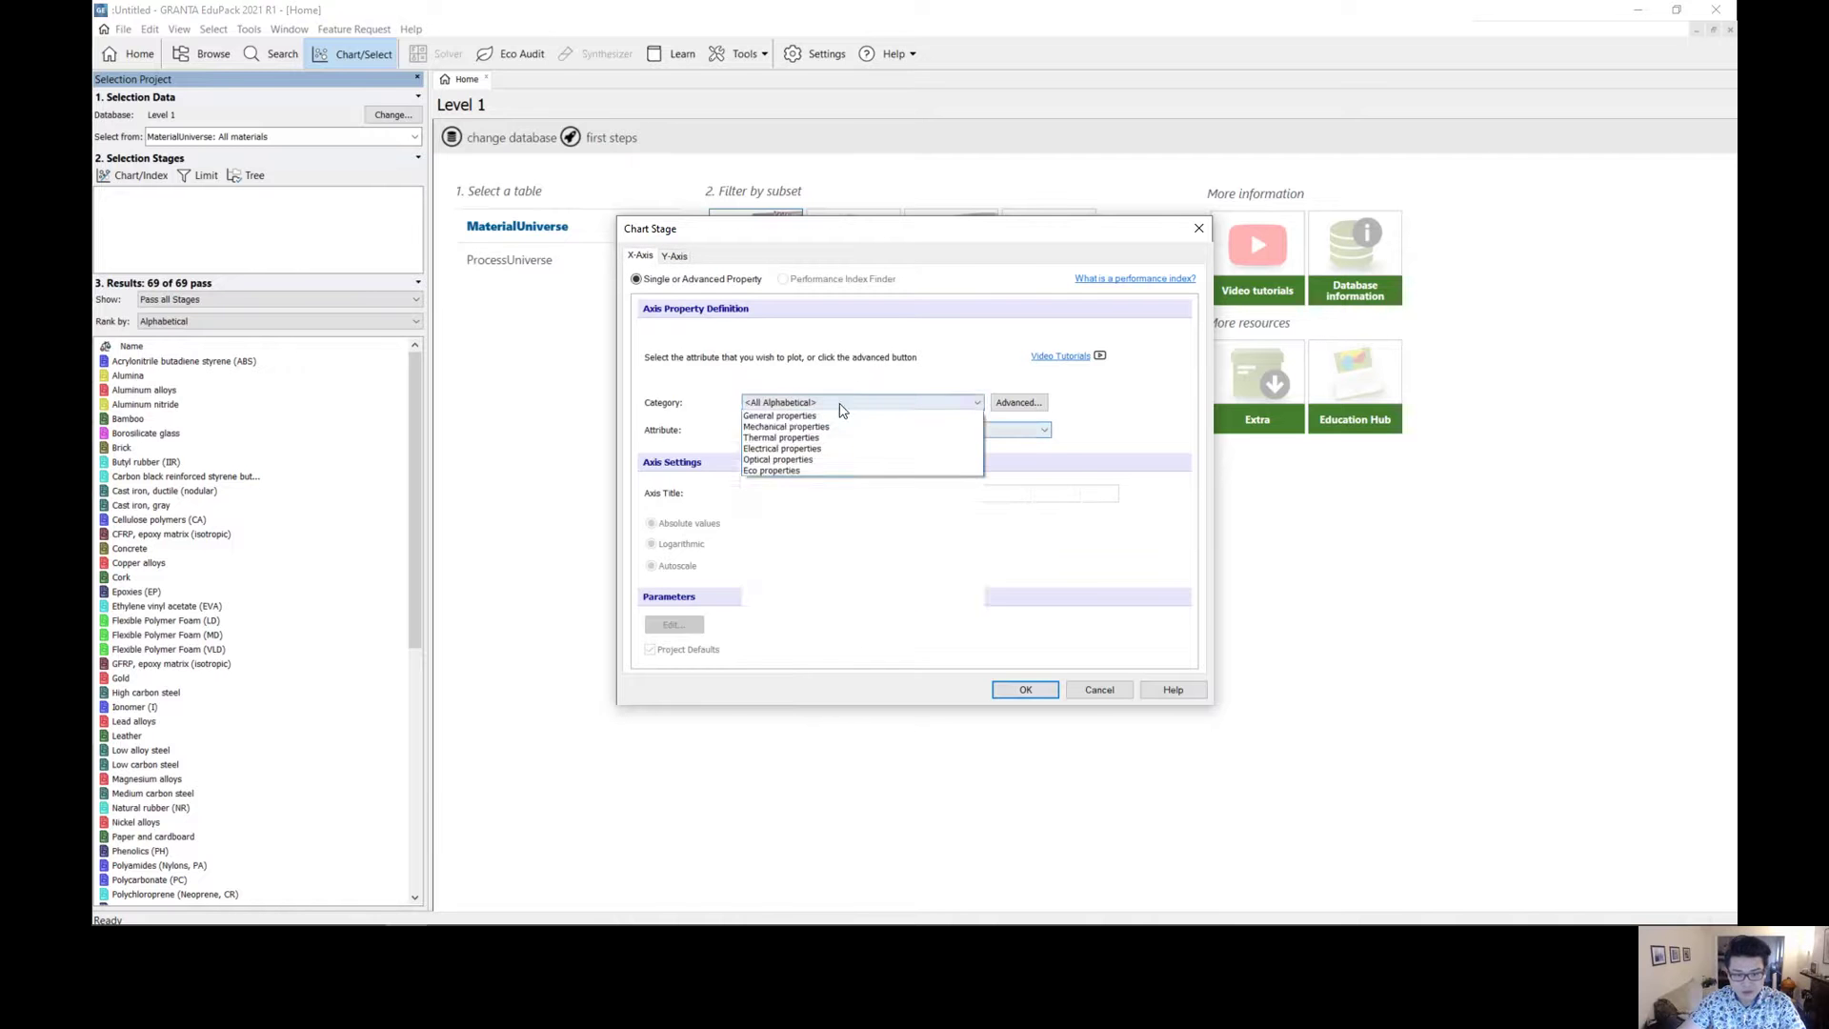
{"action": "left_click", "coordinate": [840, 428]}
{"action": "left_click", "coordinate": [873, 430]}
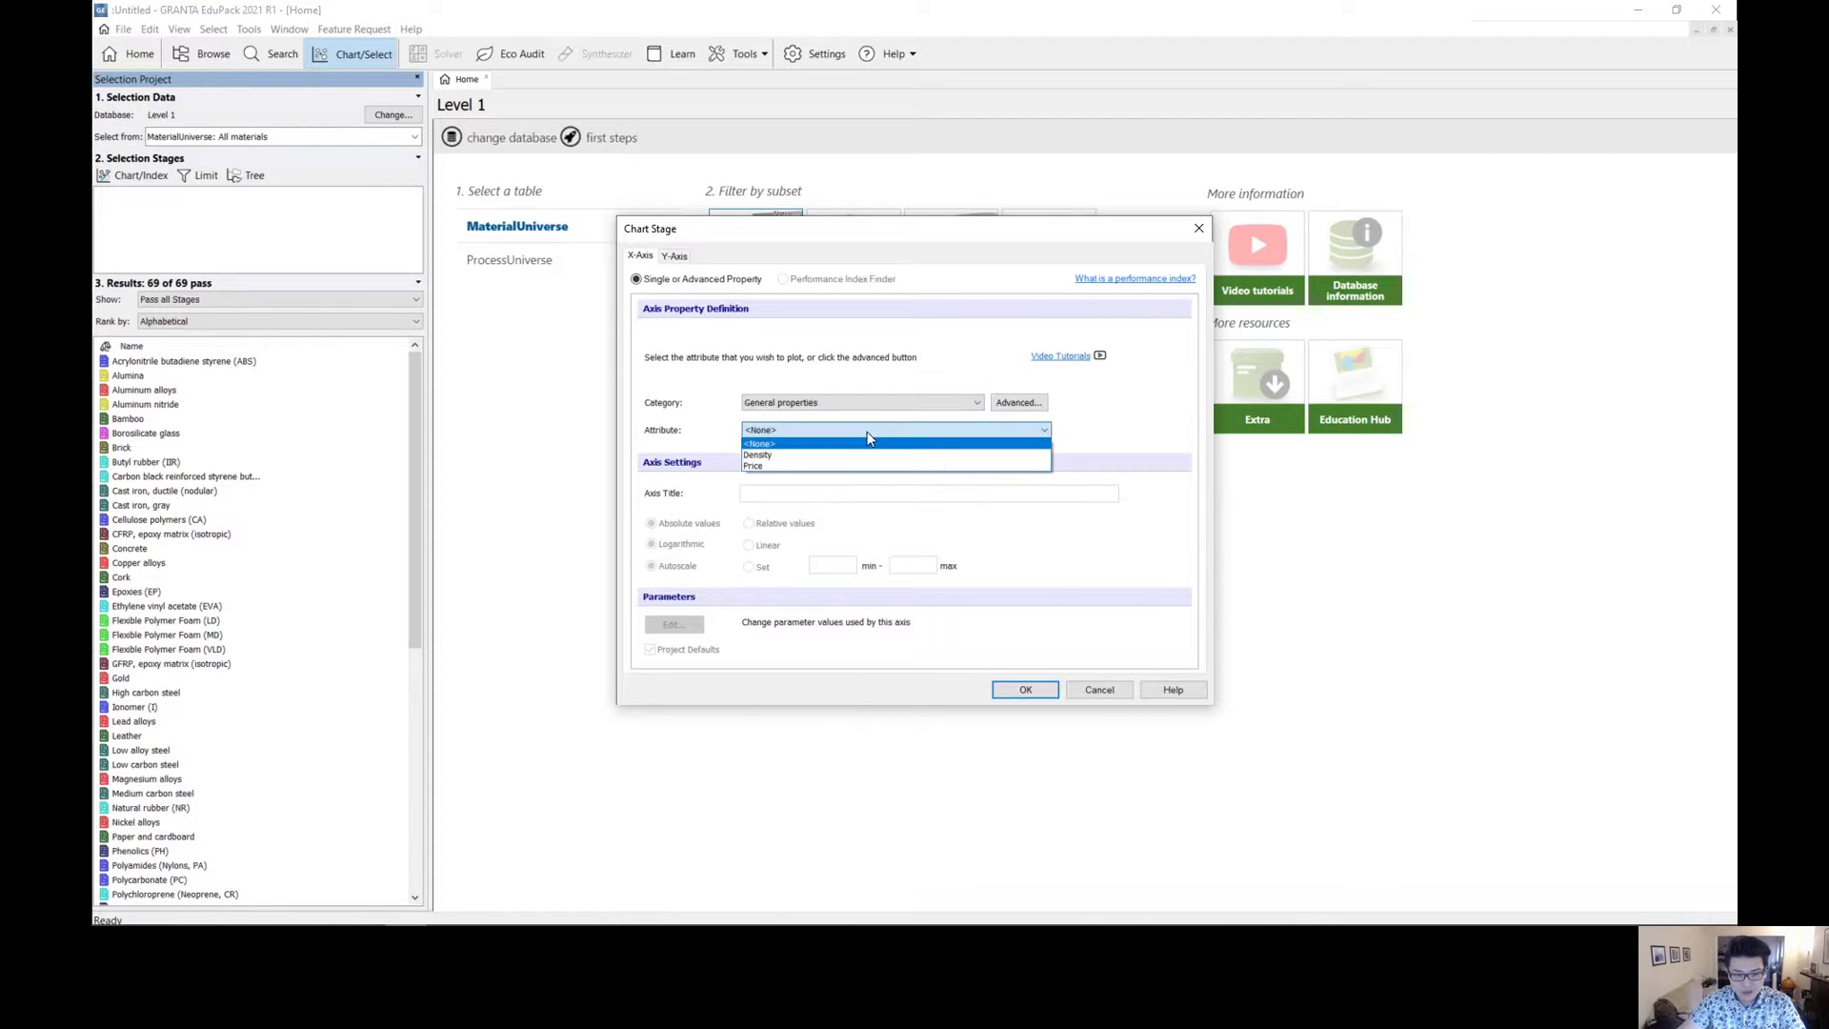
{"action": "left_click", "coordinate": [873, 455]}
{"action": "left_click", "coordinate": [1022, 690]}
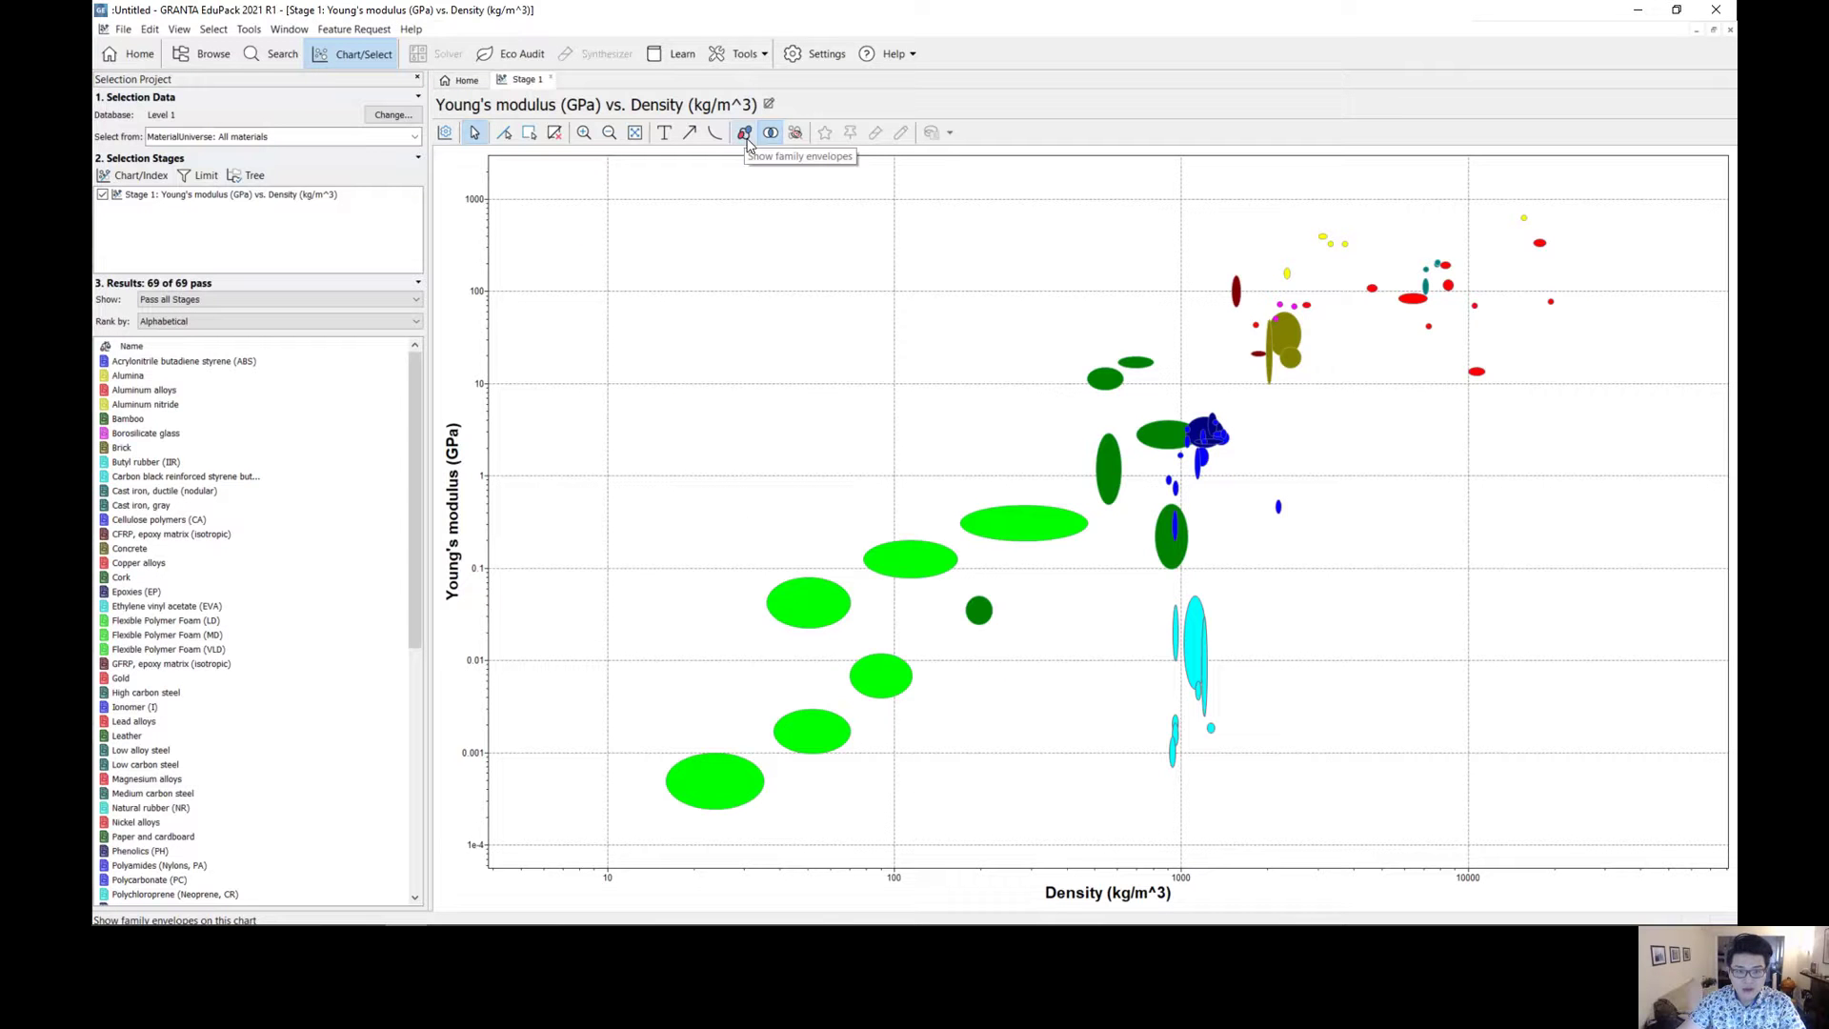
- Show the family envelopes and label metals and alloys, technical and non-technical ceramics, composites, polymers, natural materials, foams and elastomers on the chart
{"action": "left_click", "coordinate": [747, 139]}
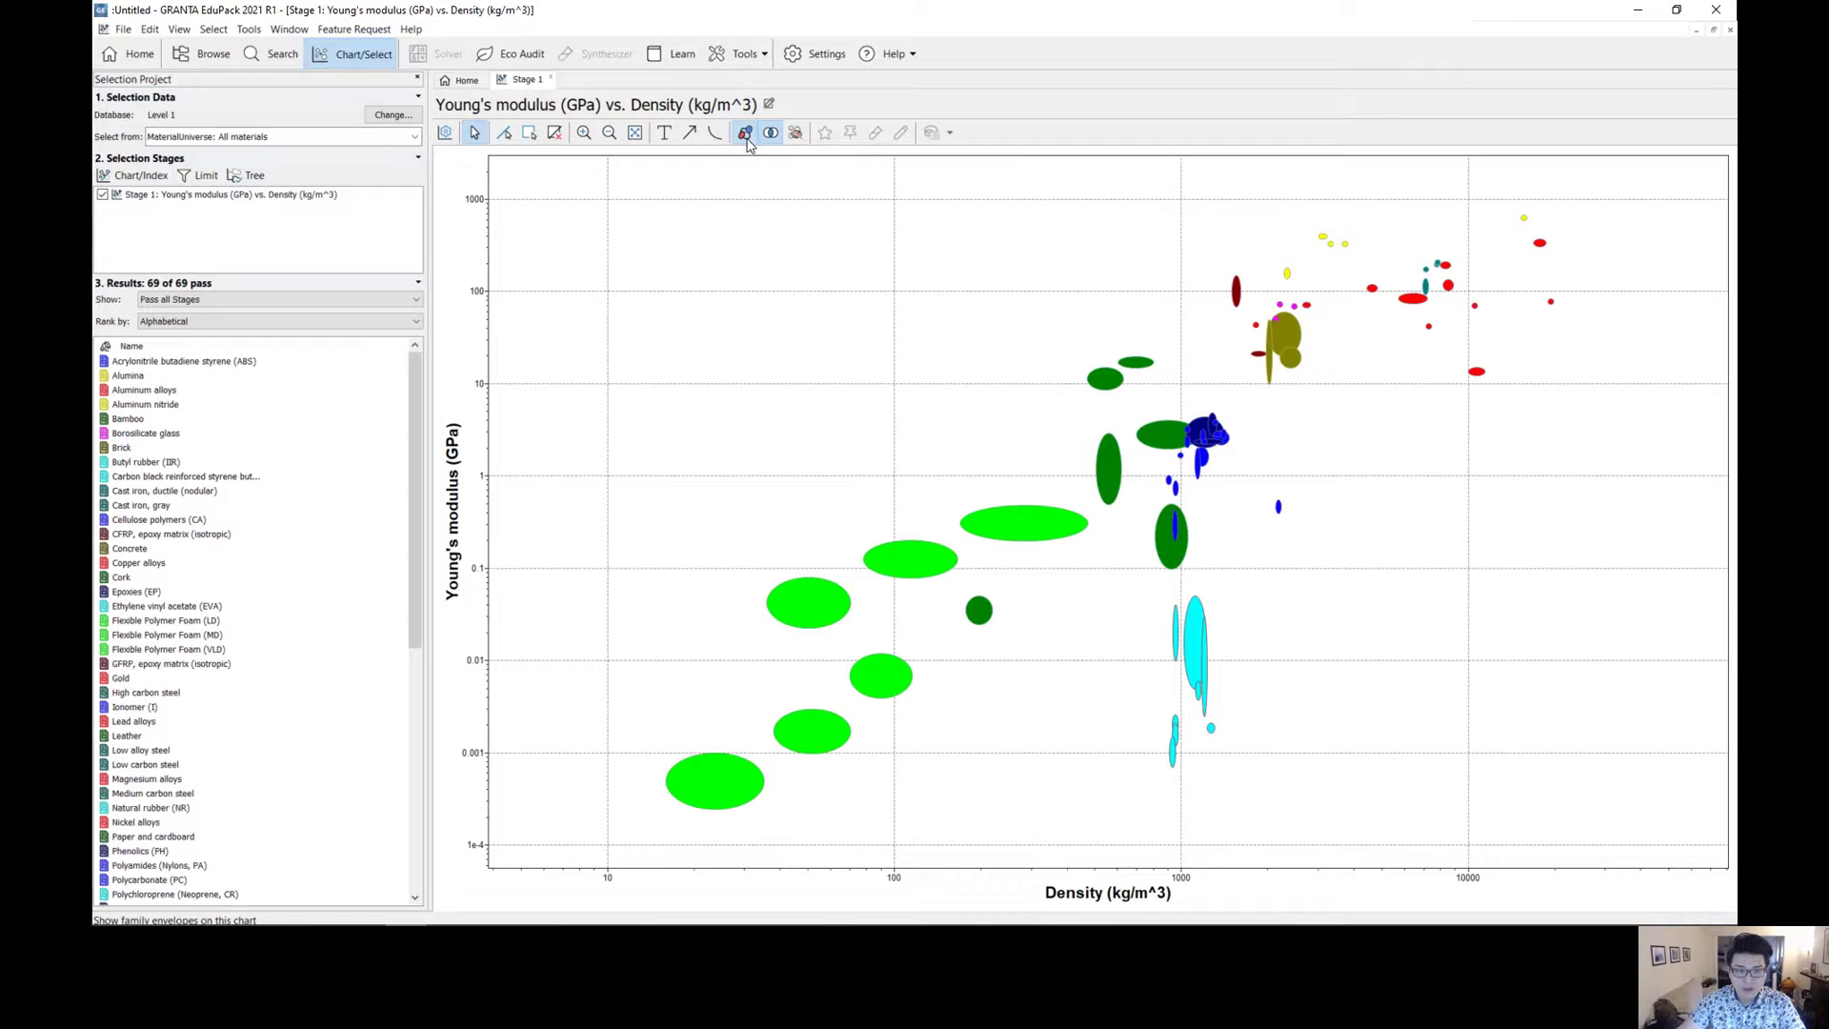
{"action": "left_click_drag", "start_coordinate": [1631, 402], "coordinate": [1629, 400]}
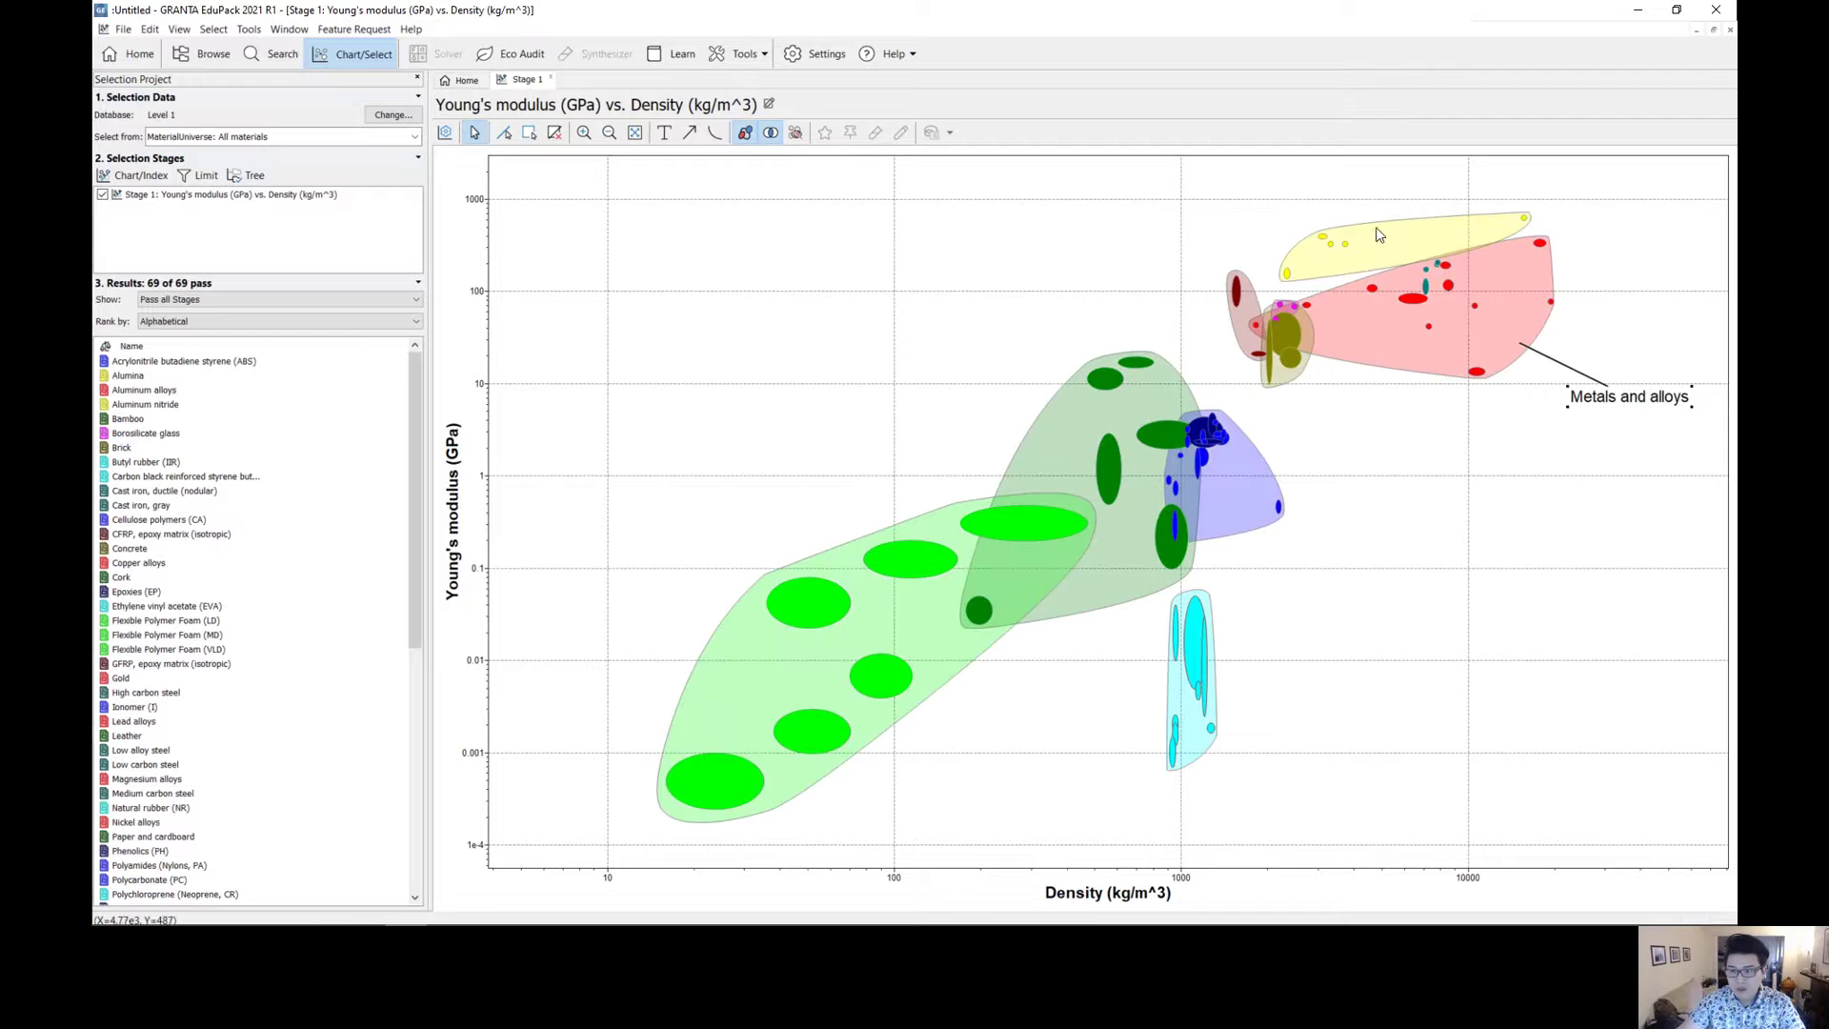
{"action": "left_click", "coordinate": [1381, 231]}
{"action": "left_click_drag", "start_coordinate": [1302, 379], "coordinate": [1412, 448]}
{"action": "left_click", "coordinate": [1242, 328]}
{"action": "left_click", "coordinate": [1251, 522]}
{"action": "left_click", "coordinate": [1039, 465]}
{"action": "left_click", "coordinate": [922, 519]}
{"action": "left_click_drag", "start_coordinate": [835, 460], "coordinate": [835, 460]}
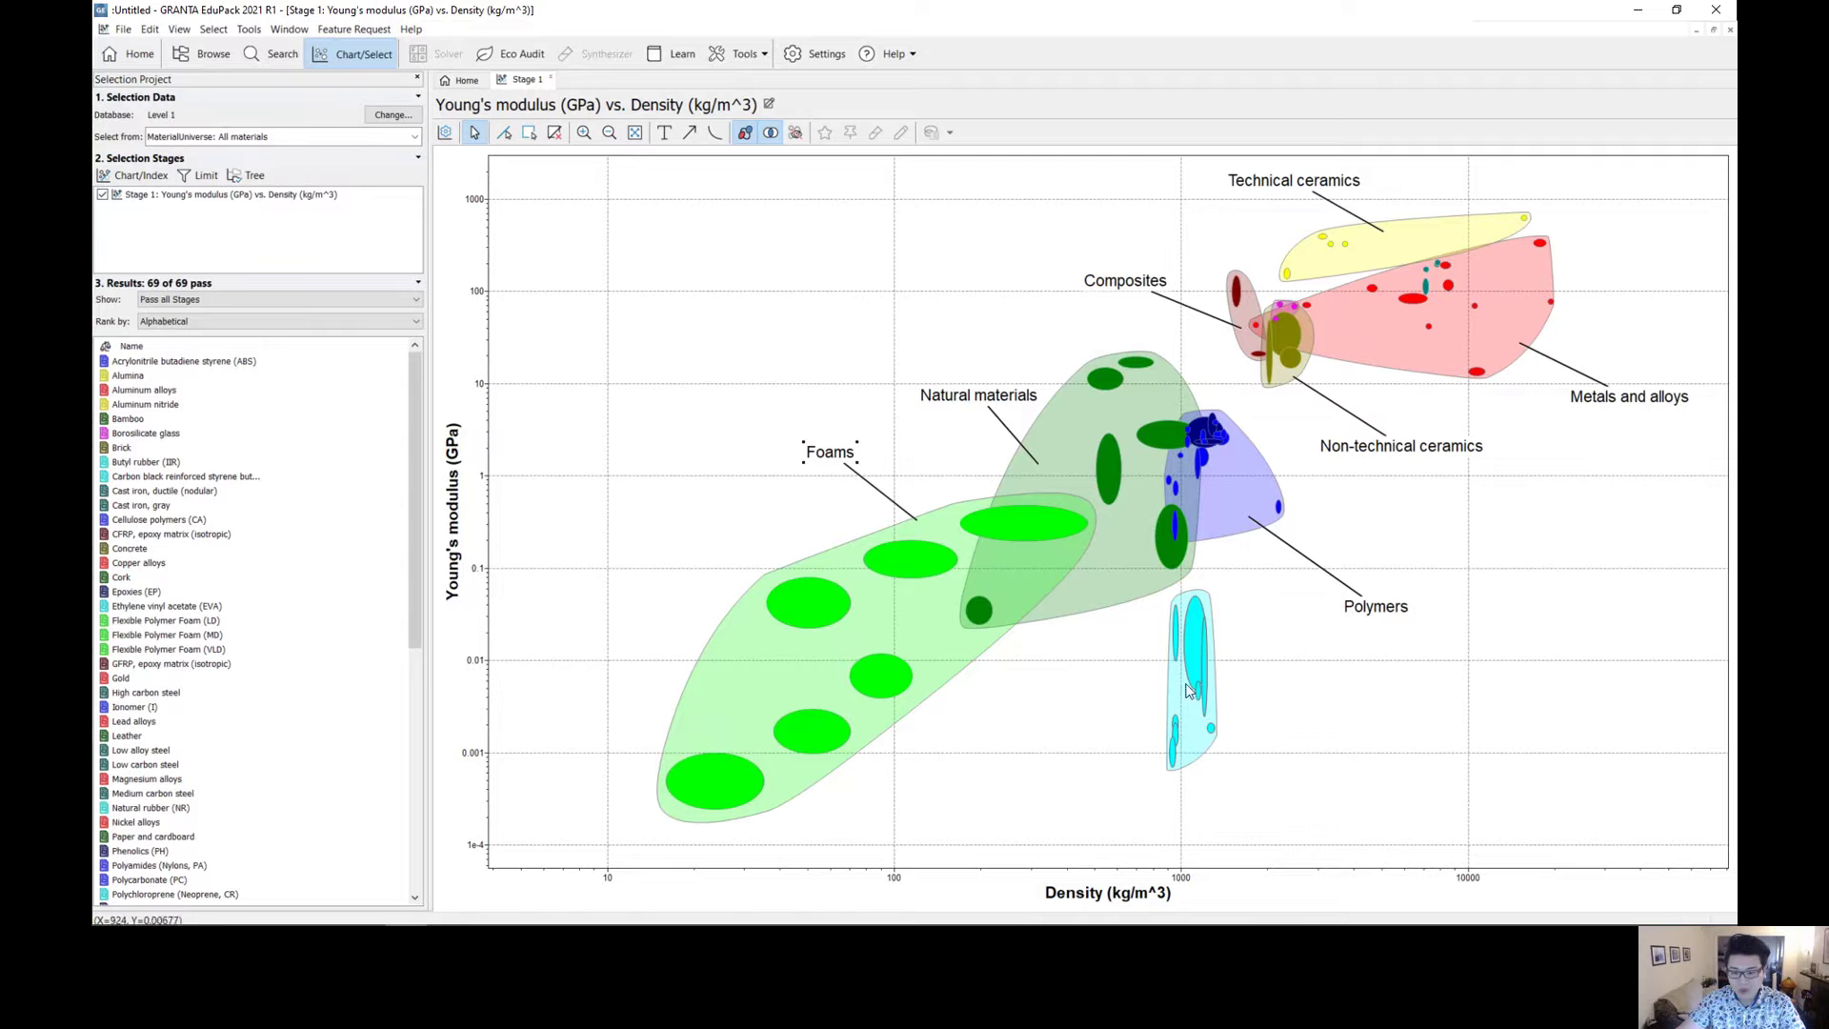
{"action": "left_click", "coordinate": [1208, 751]}
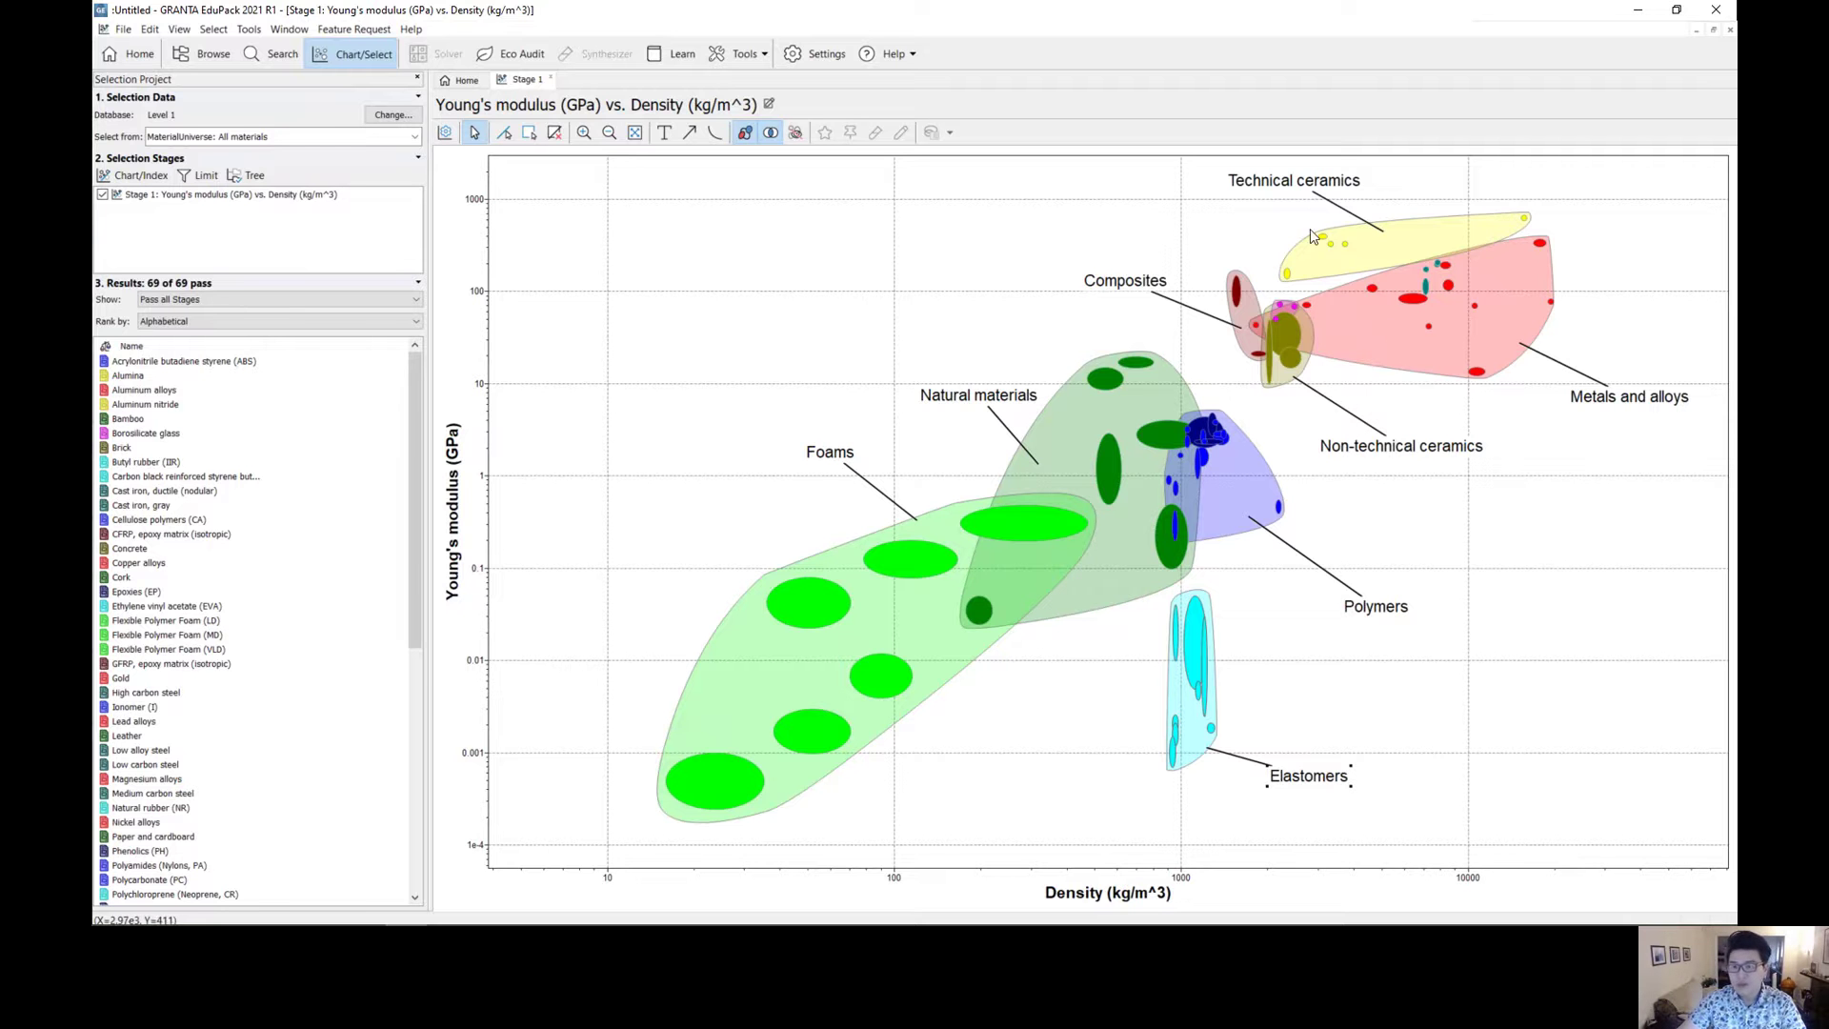
- Label the CFRP epoxy matrix (isotropic), Medium carbon steel, Low alloy steel and Aluminum alloys bubbles on the chart
{"action": "mouse_move", "coordinate": [1236, 293]}
{"action": "left_click_drag", "start_coordinate": [1236, 293], "coordinate": [1091, 223]}
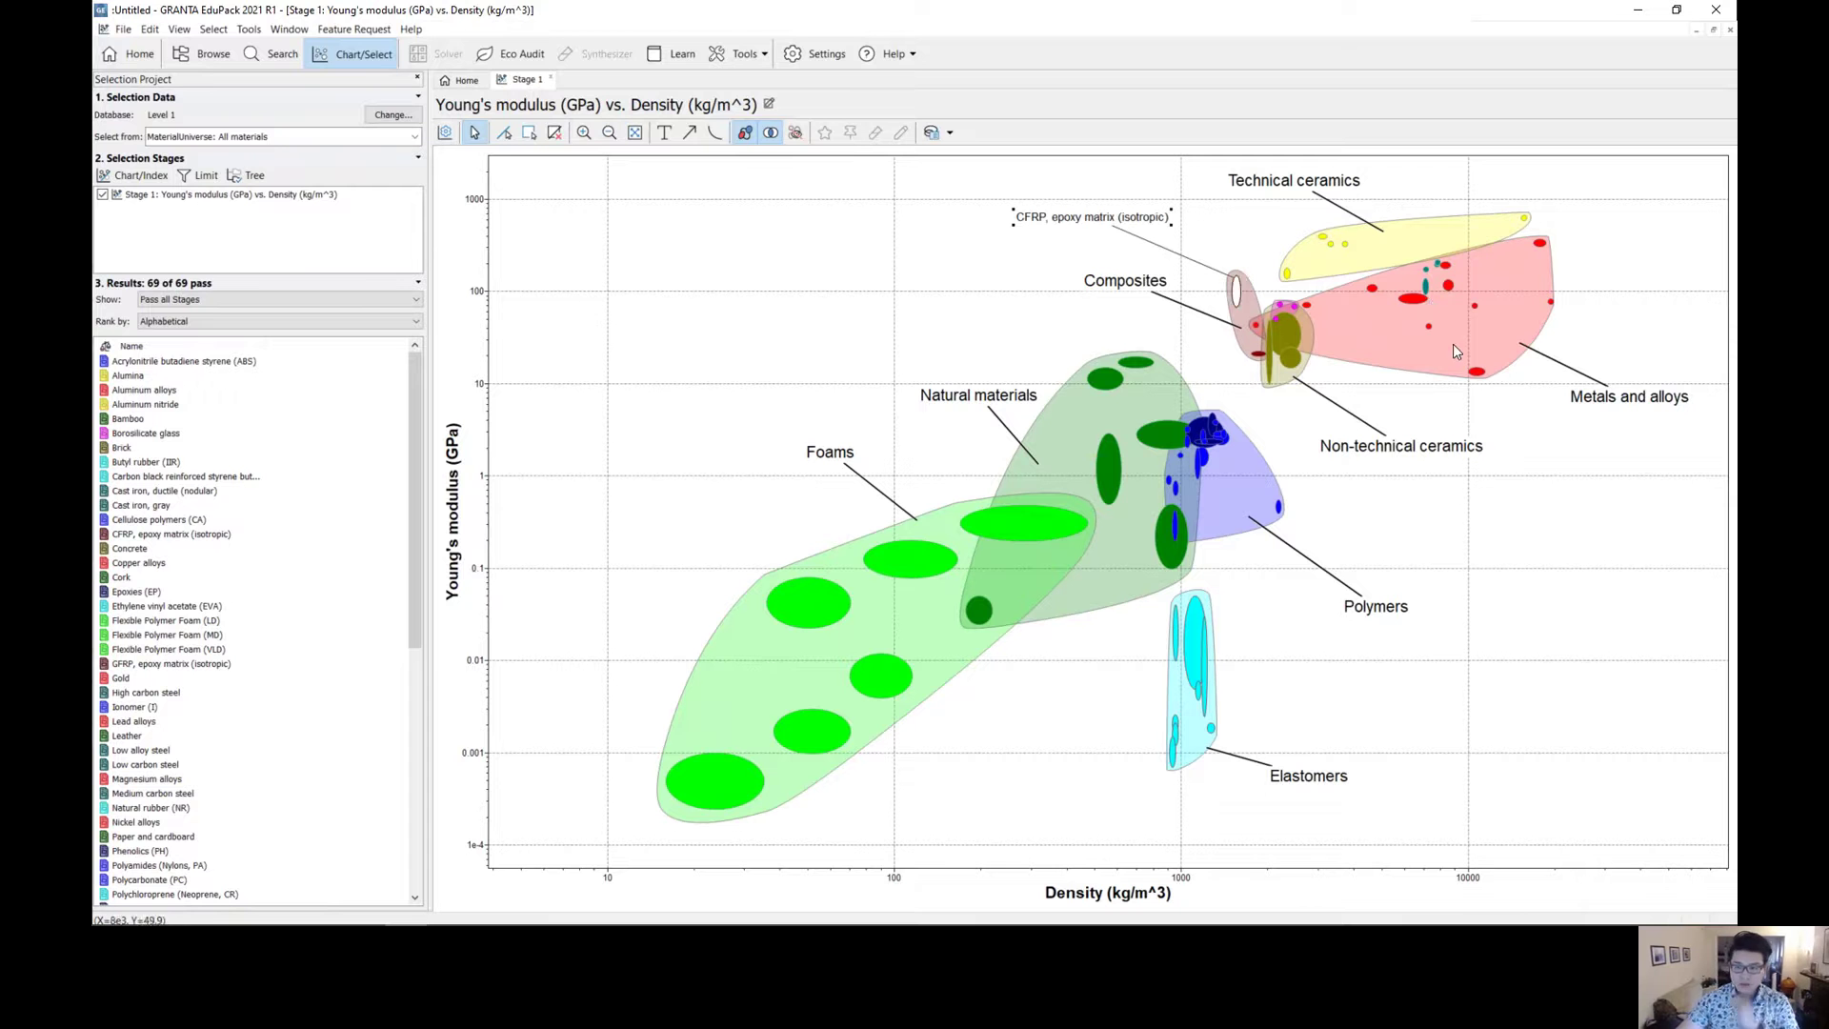
{"action": "left_click", "coordinate": [1438, 259]}
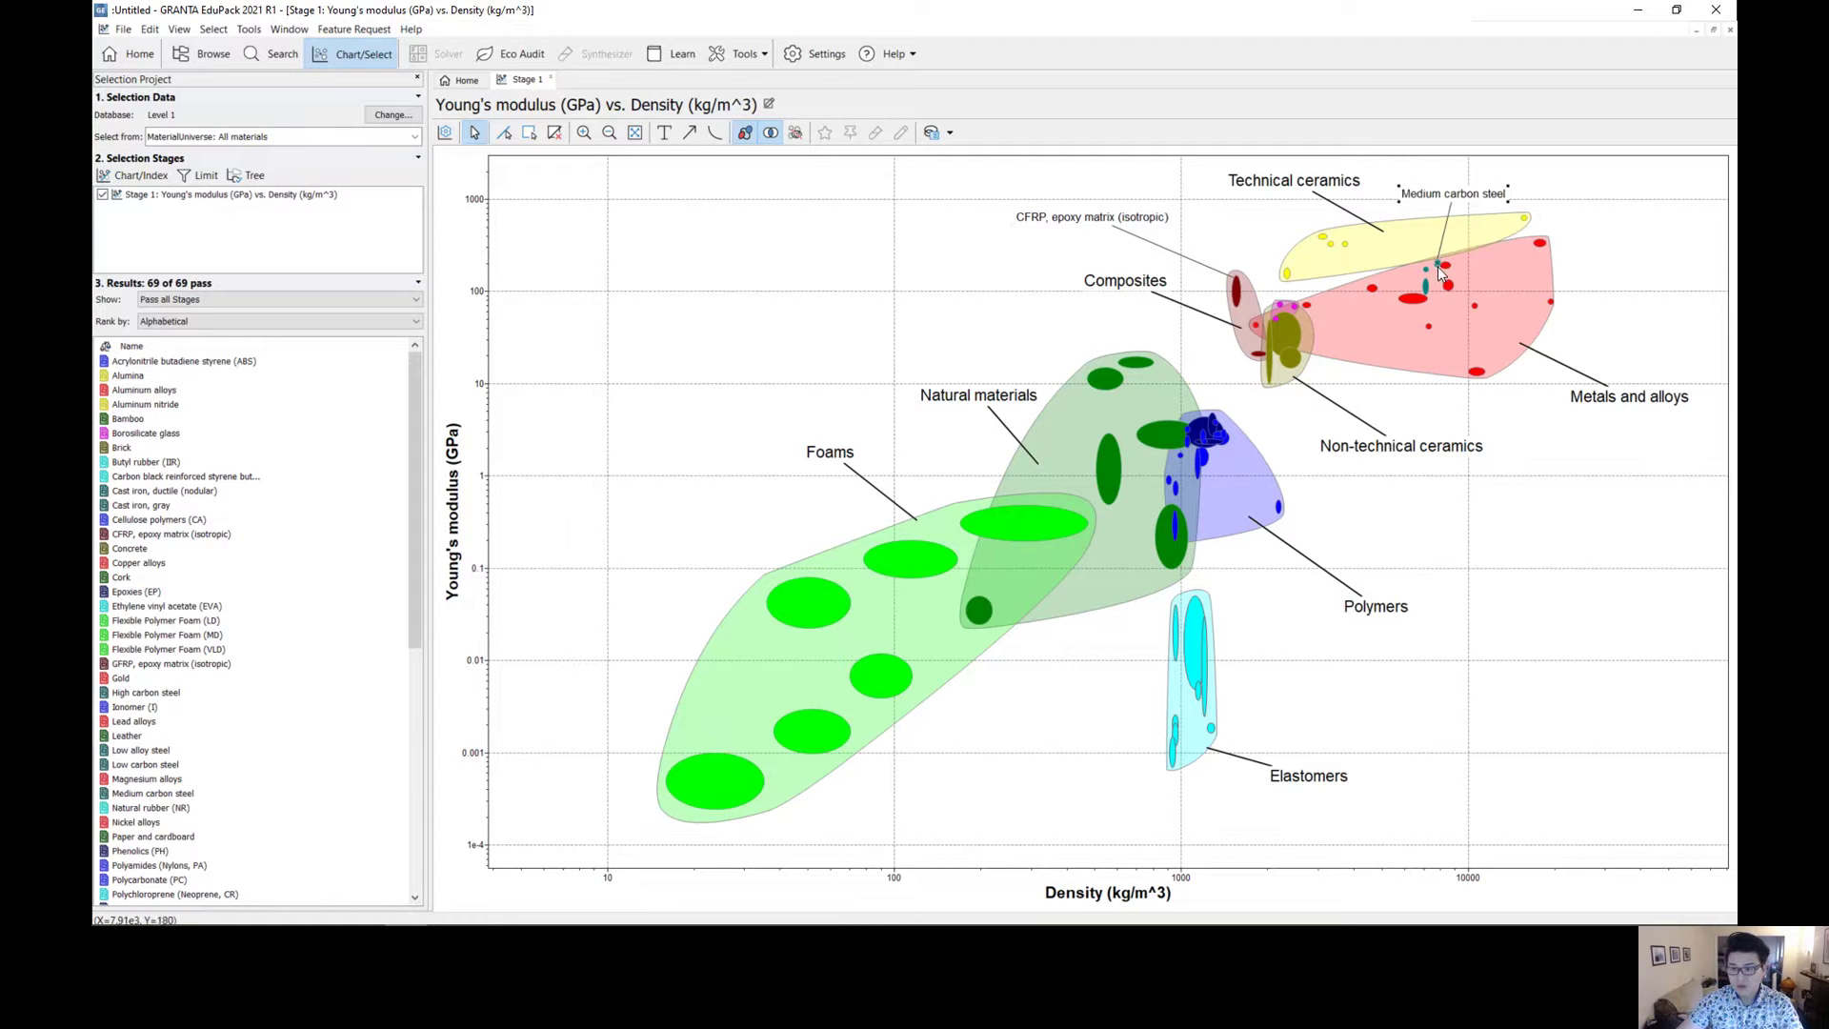
{"action": "left_click", "coordinate": [1443, 267]}
{"action": "left_click", "coordinate": [1308, 307]}
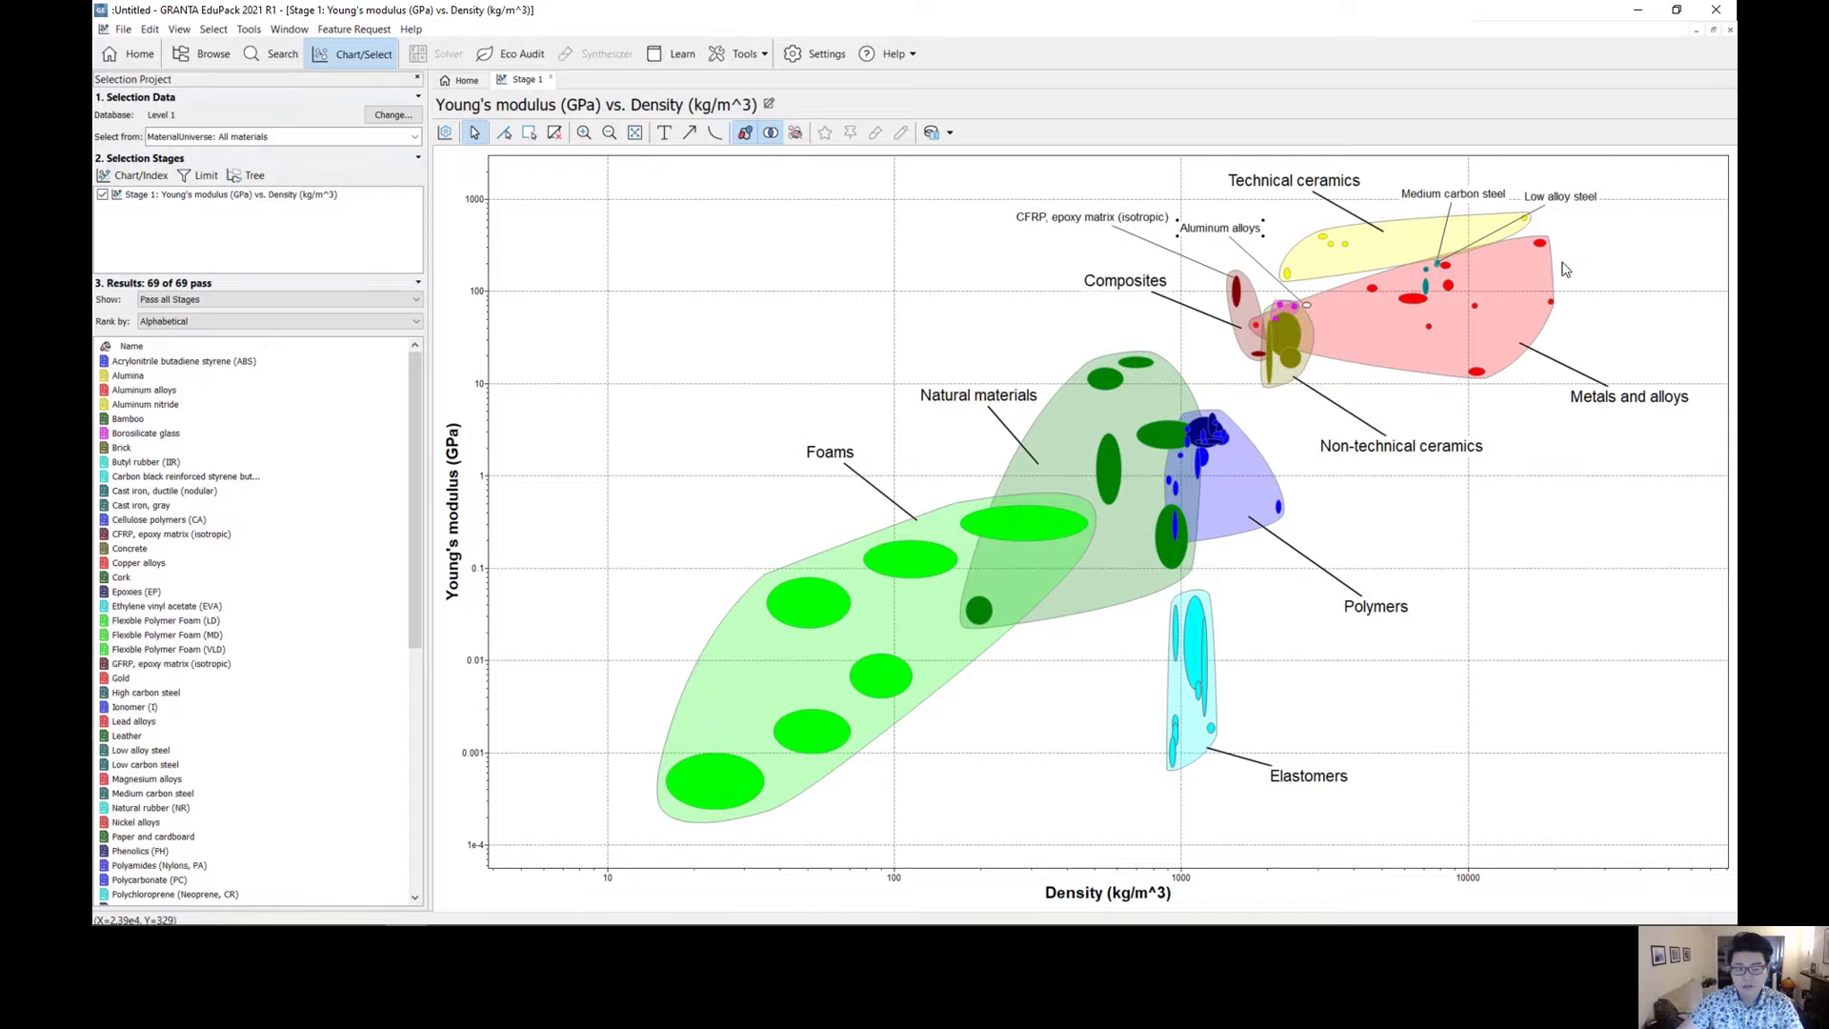
- Open the Low alloy steel datasheet from its chart label, review its general and mechanical properties, and return to the chart
{"action": "double_click", "coordinate": [1562, 201]}
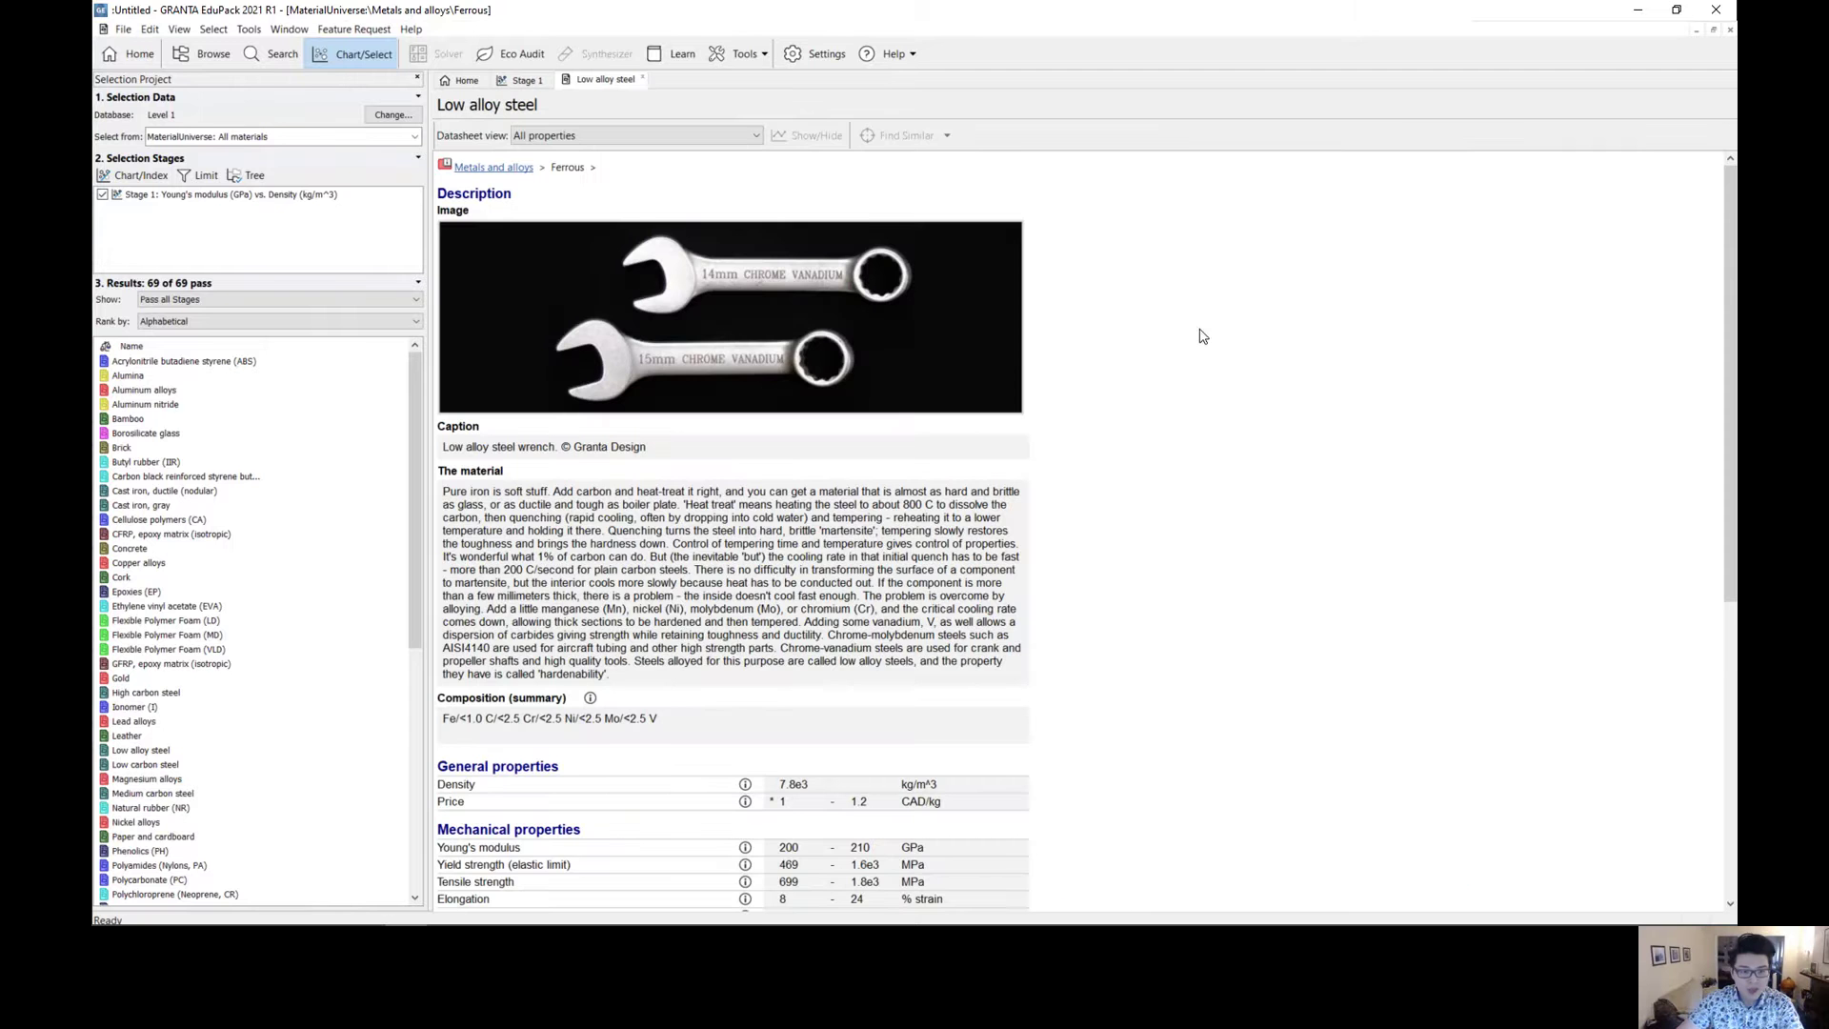
{"action": "scroll", "coordinate": [1093, 314], "scroll_direction": "down", "scroll_amount": 1}
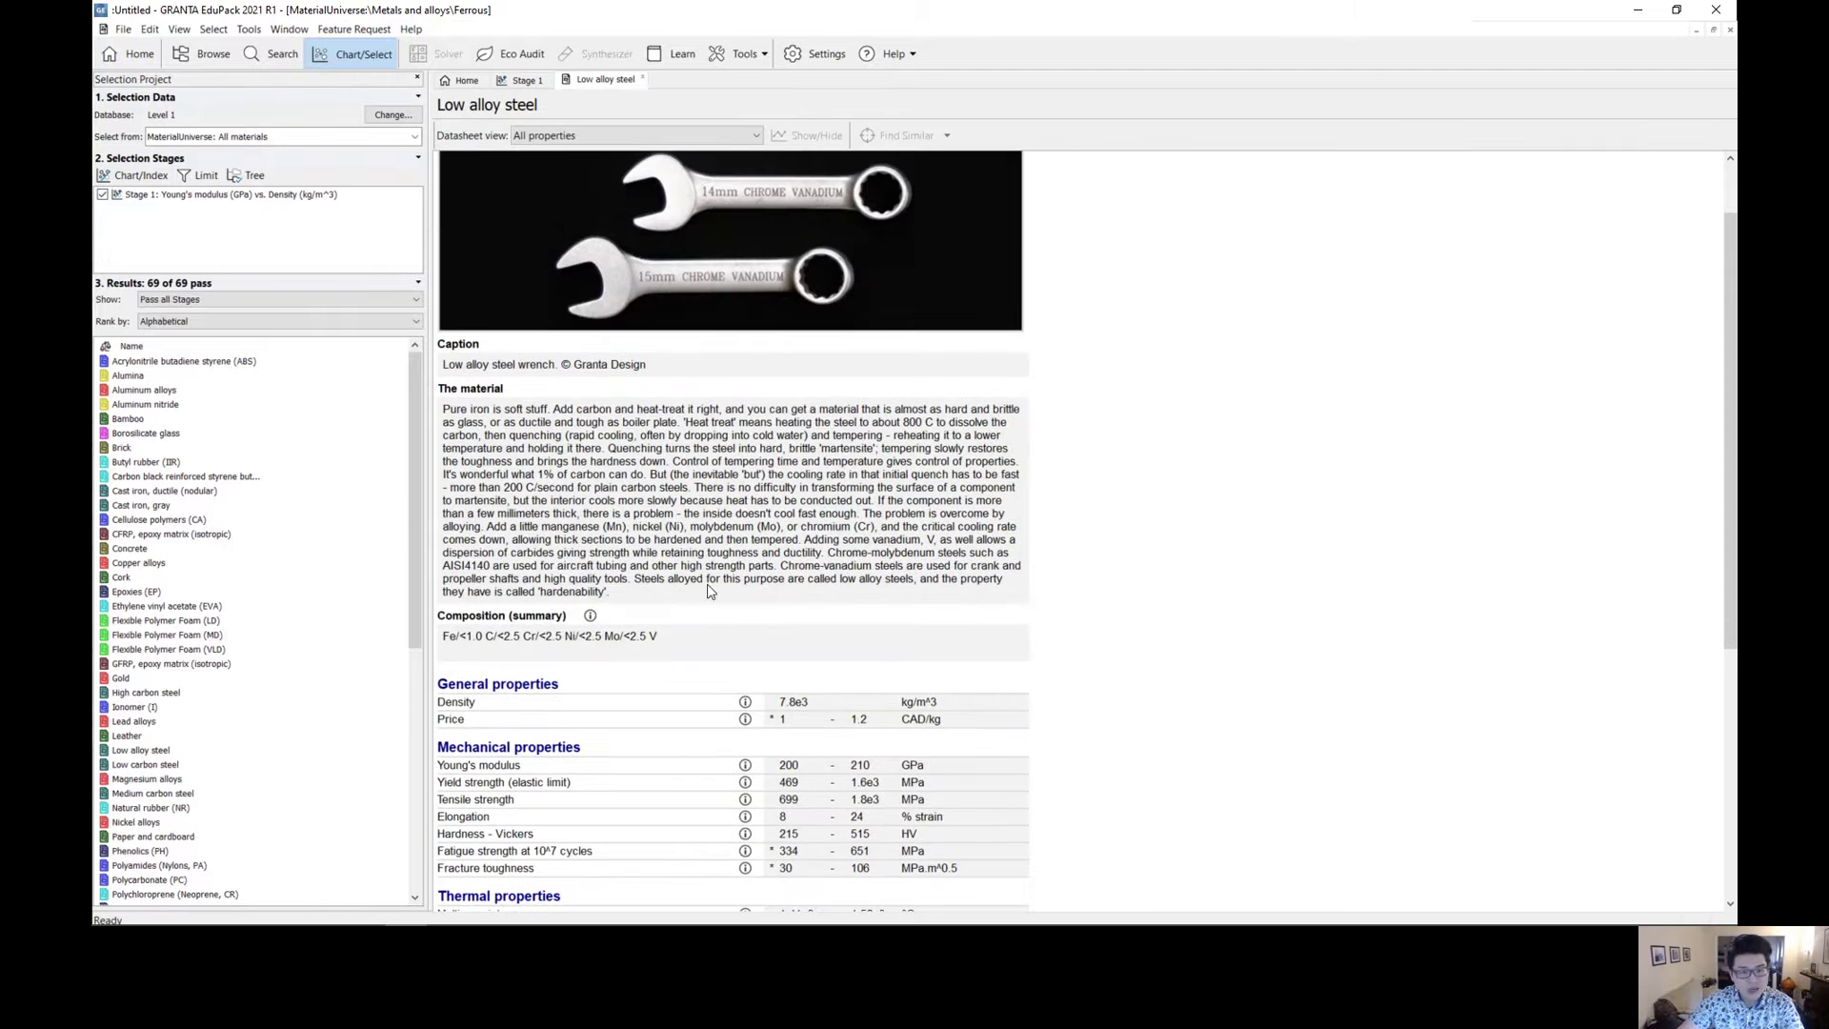
{"action": "scroll", "coordinate": [867, 367], "scroll_direction": "down", "scroll_amount": 2}
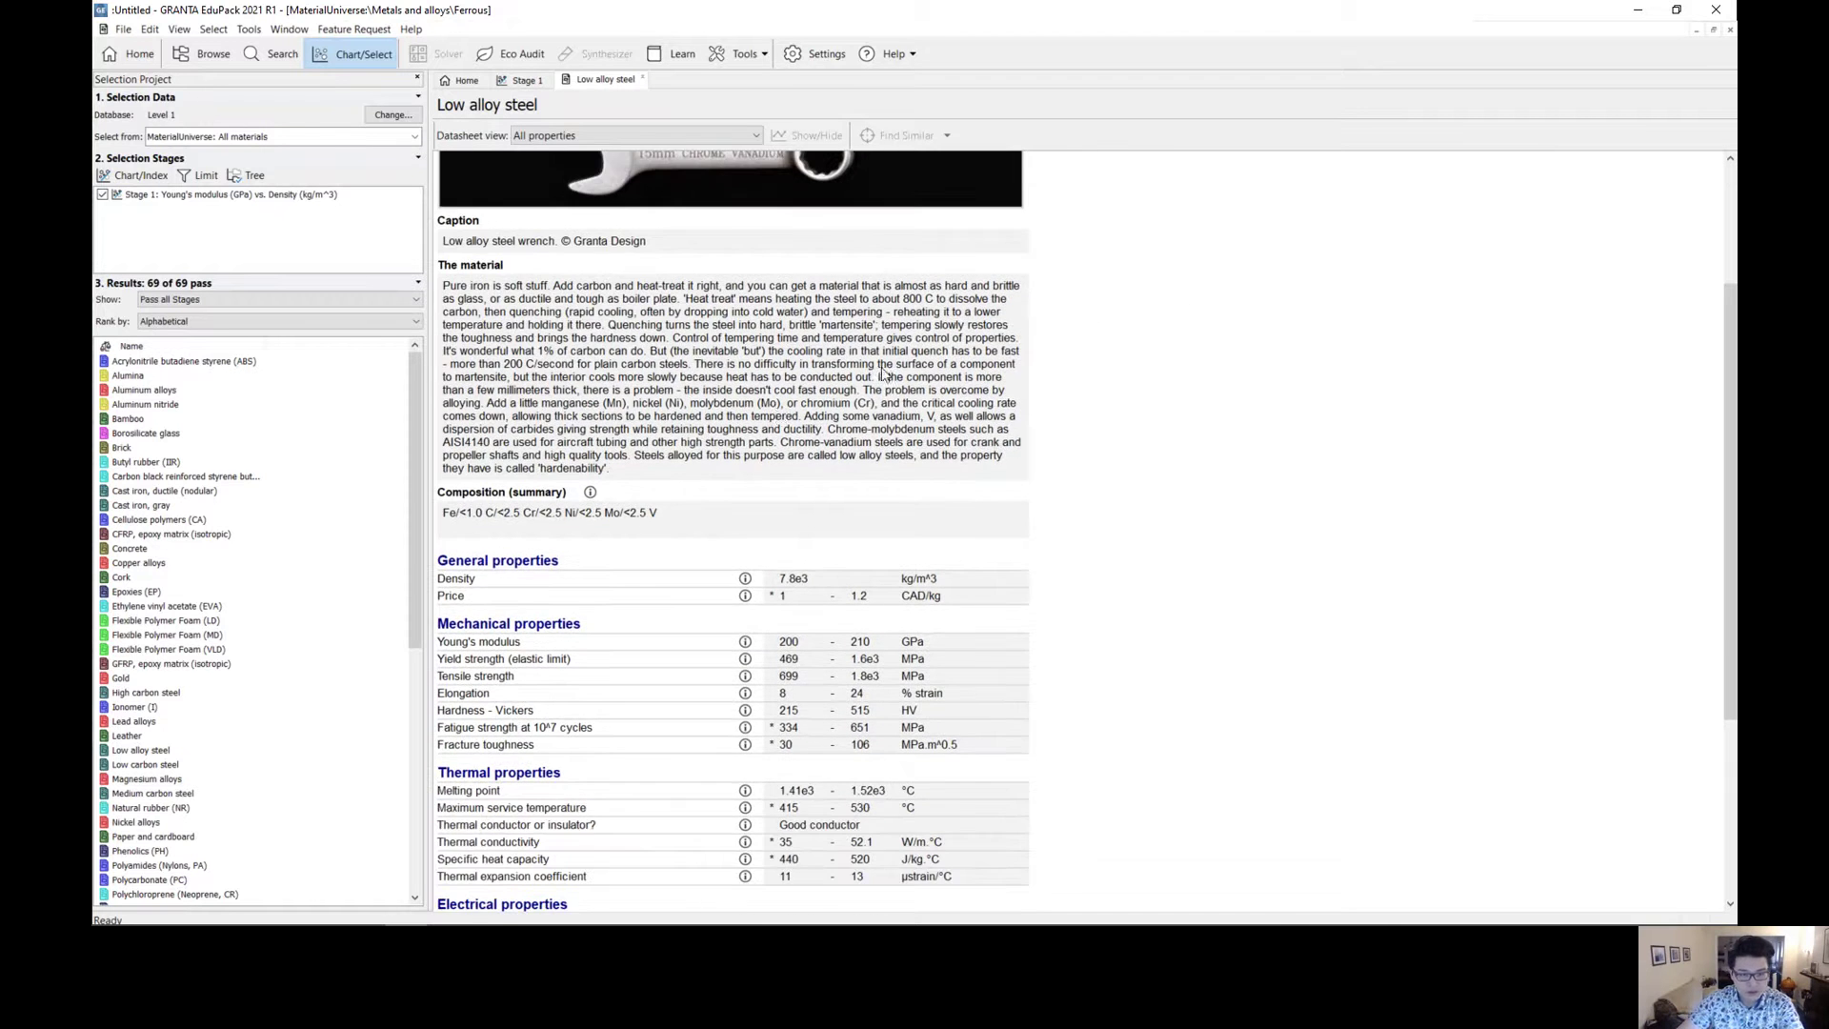
{"action": "scroll", "coordinate": [842, 547], "scroll_direction": "down", "scroll_amount": 1}
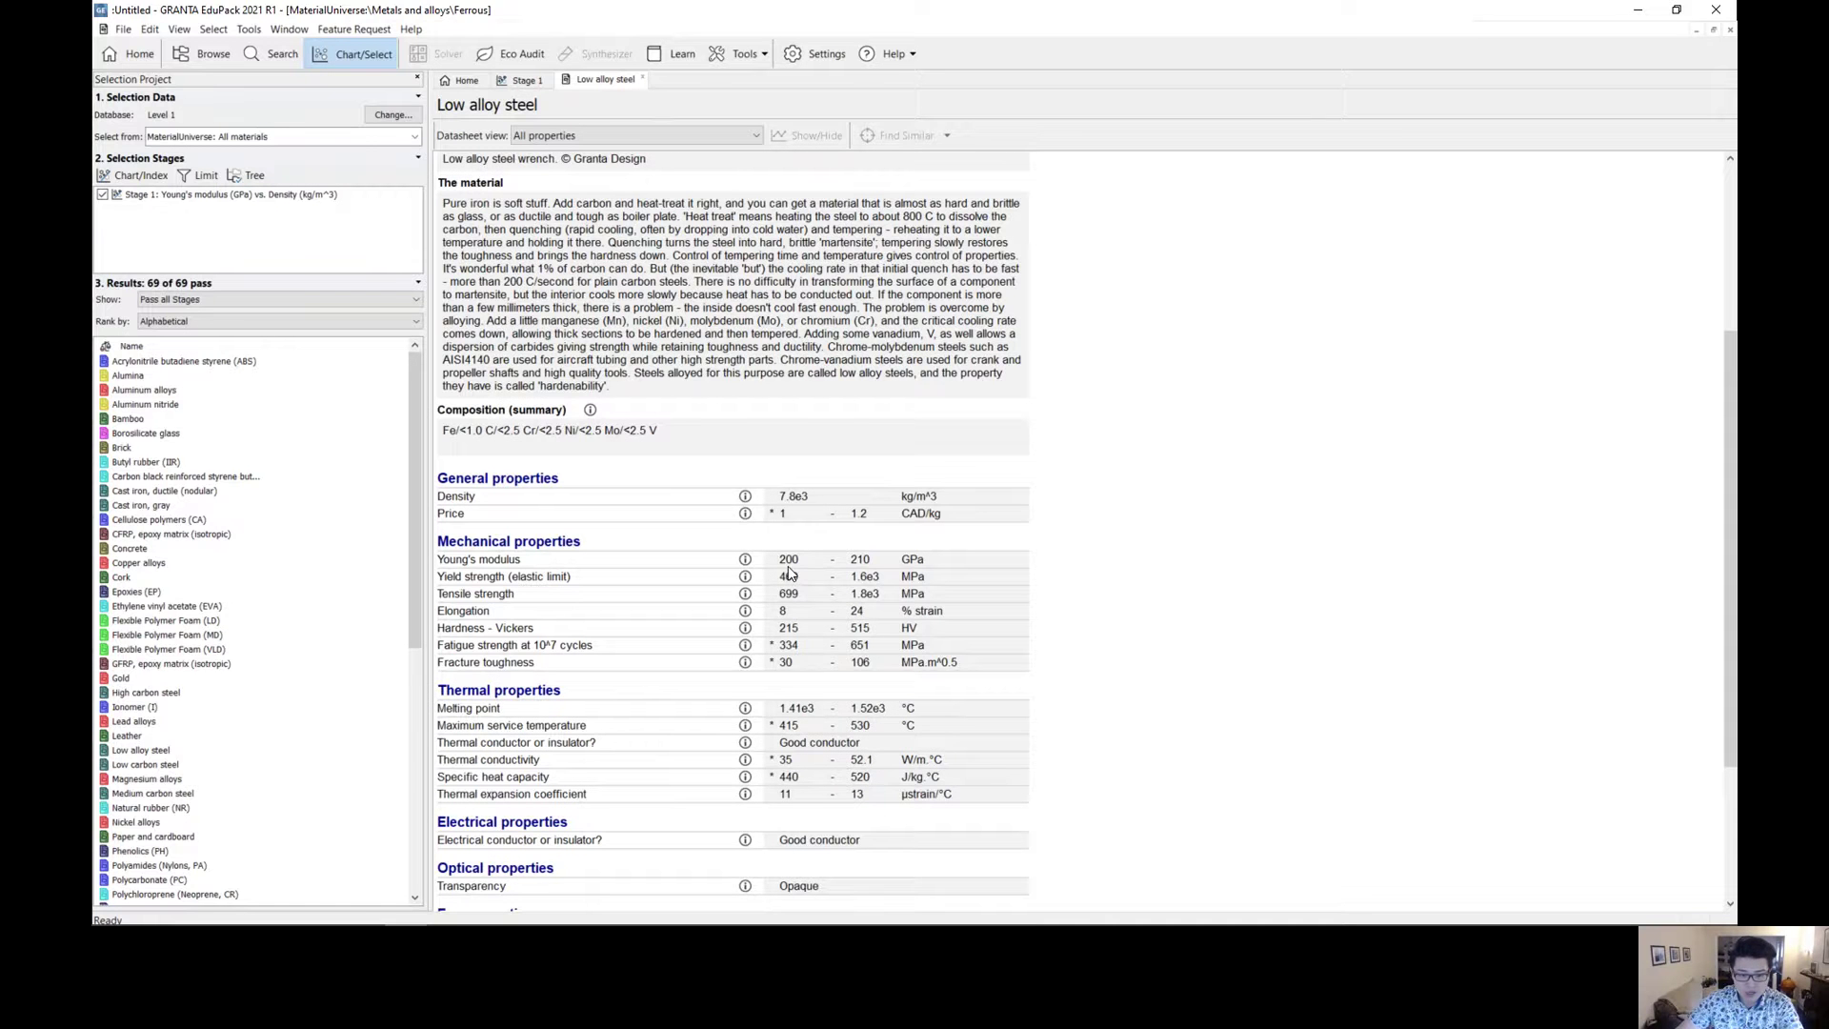
{"action": "left_click", "coordinate": [514, 84]}
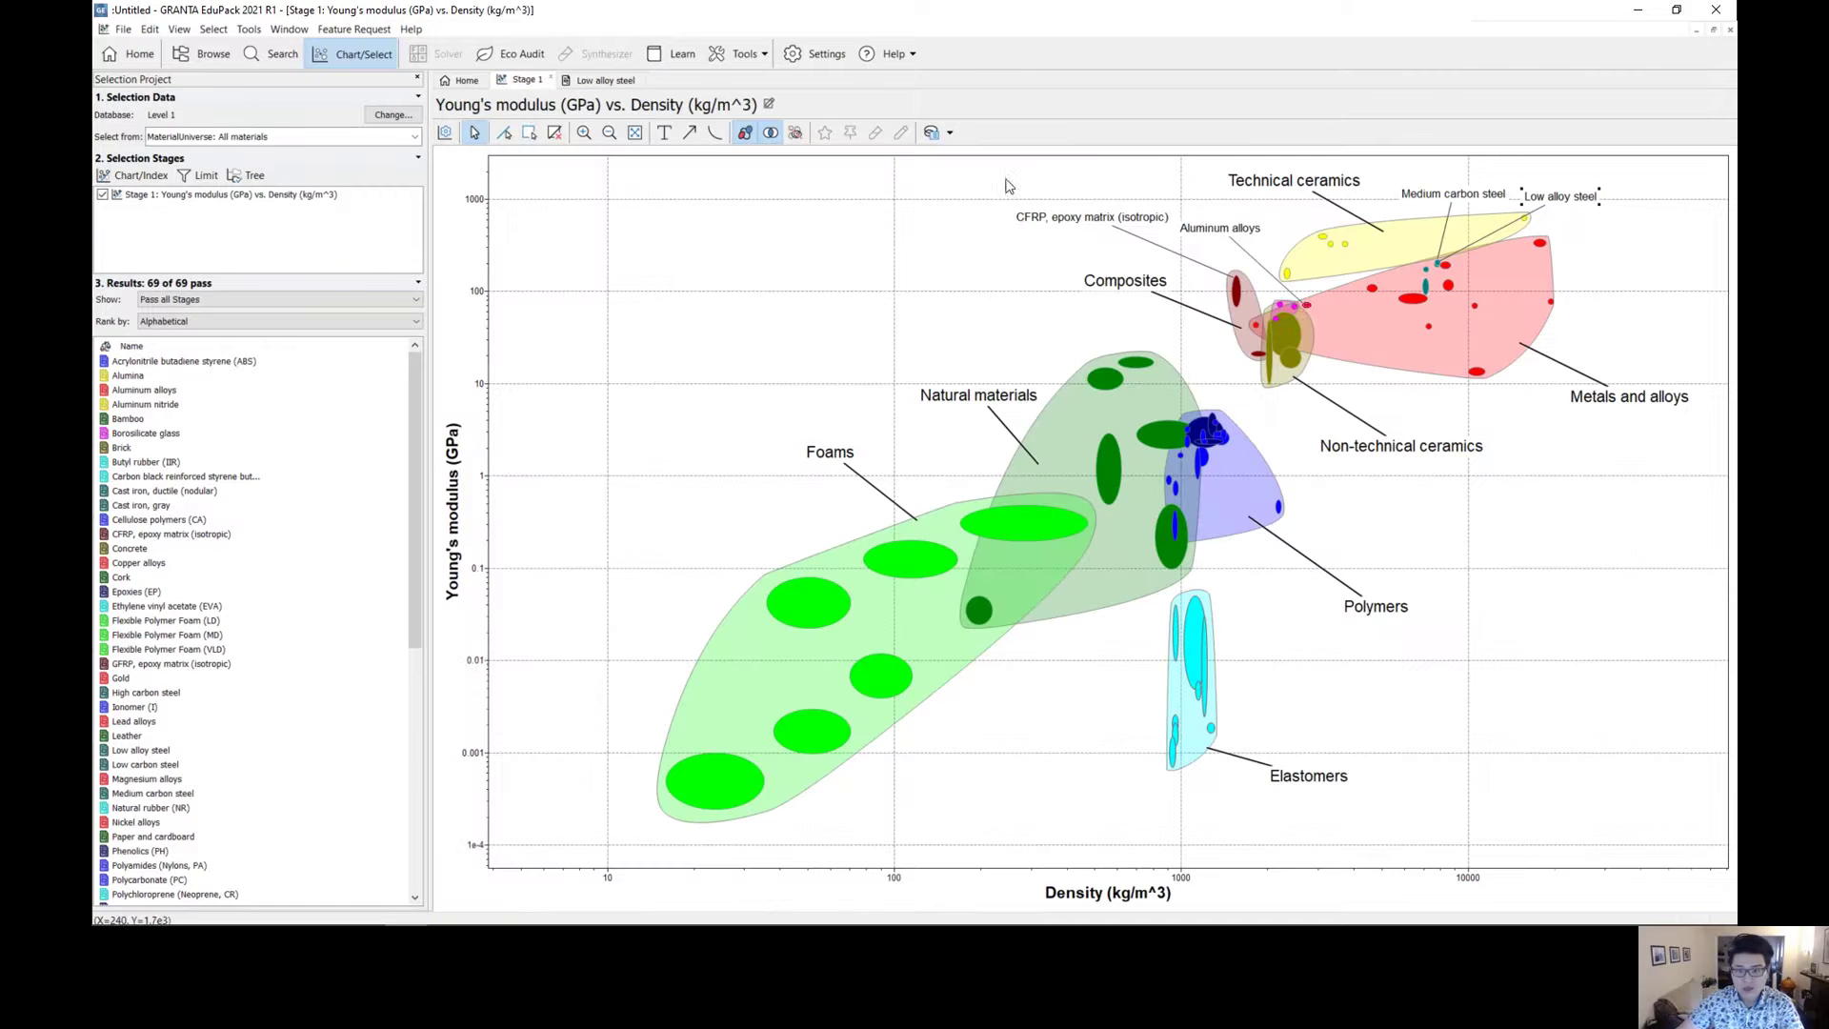
- Open the Aluminum alloys datasheet from its chart label and compare its properties with the Low alloy steel datasheet
{"action": "double_click", "coordinate": [1224, 233]}
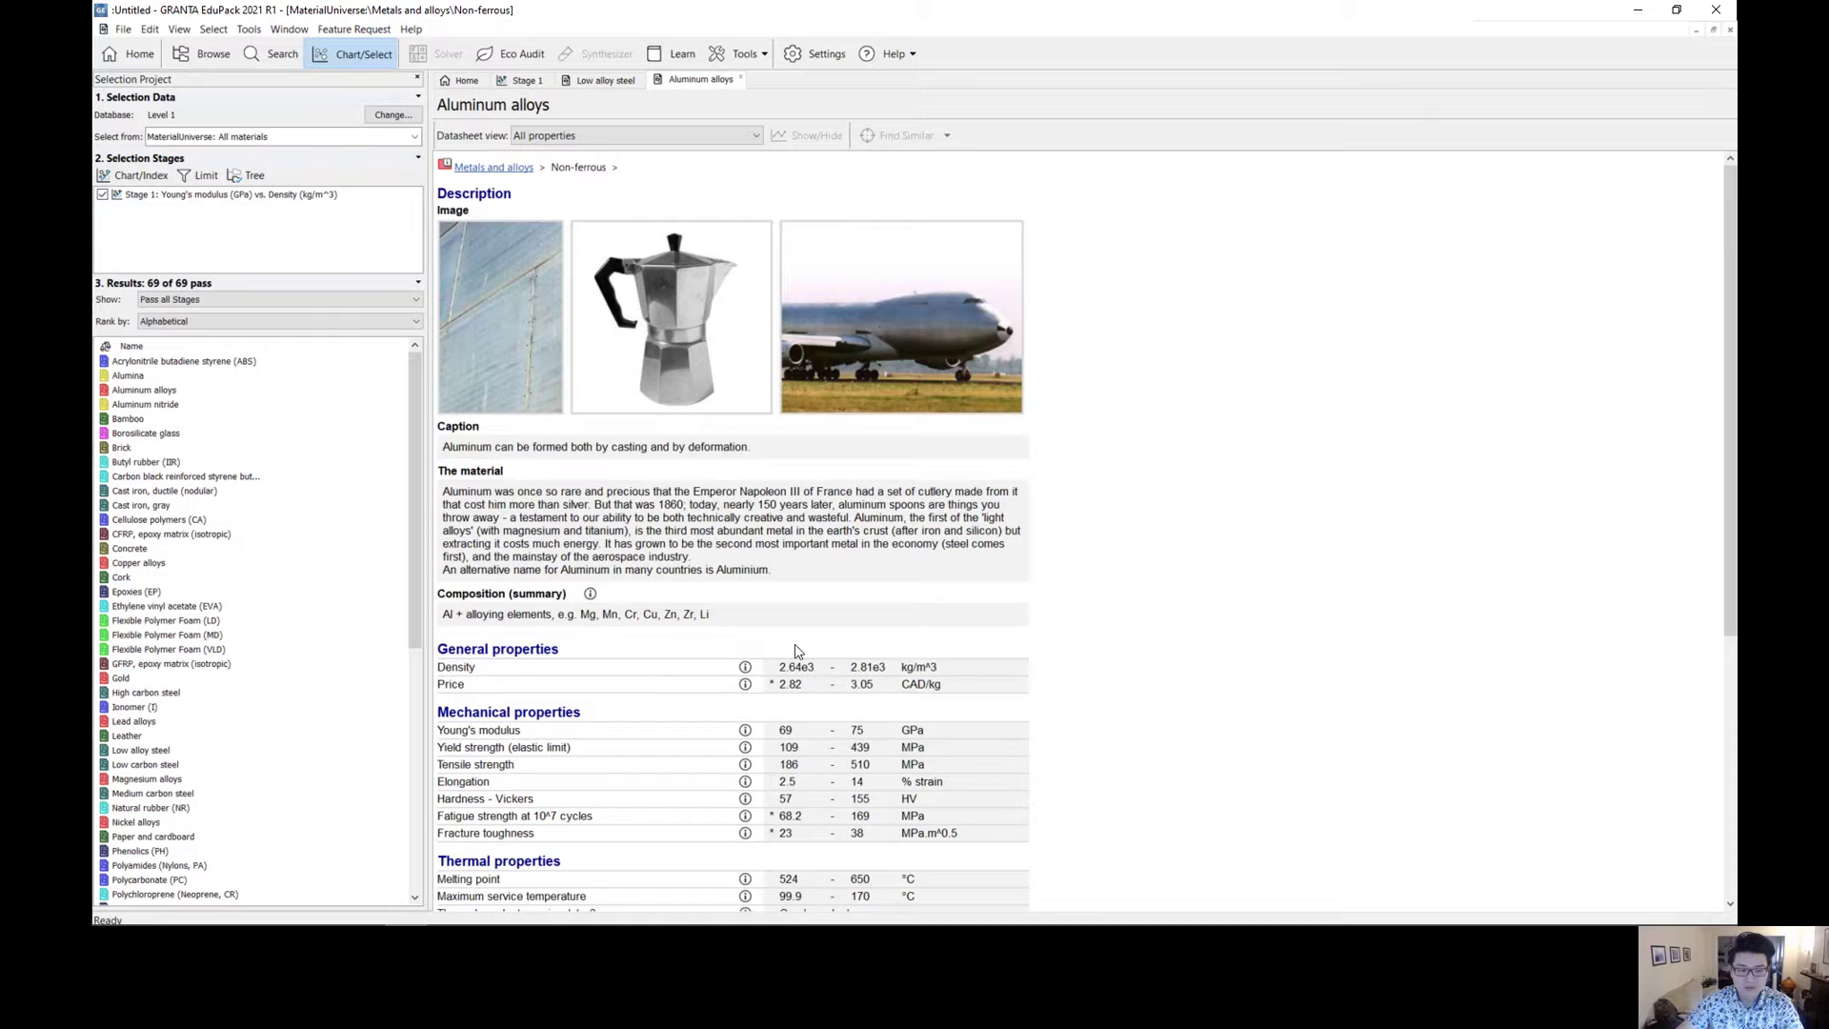
{"action": "scroll", "coordinate": [800, 652], "scroll_direction": "down", "scroll_amount": 2}
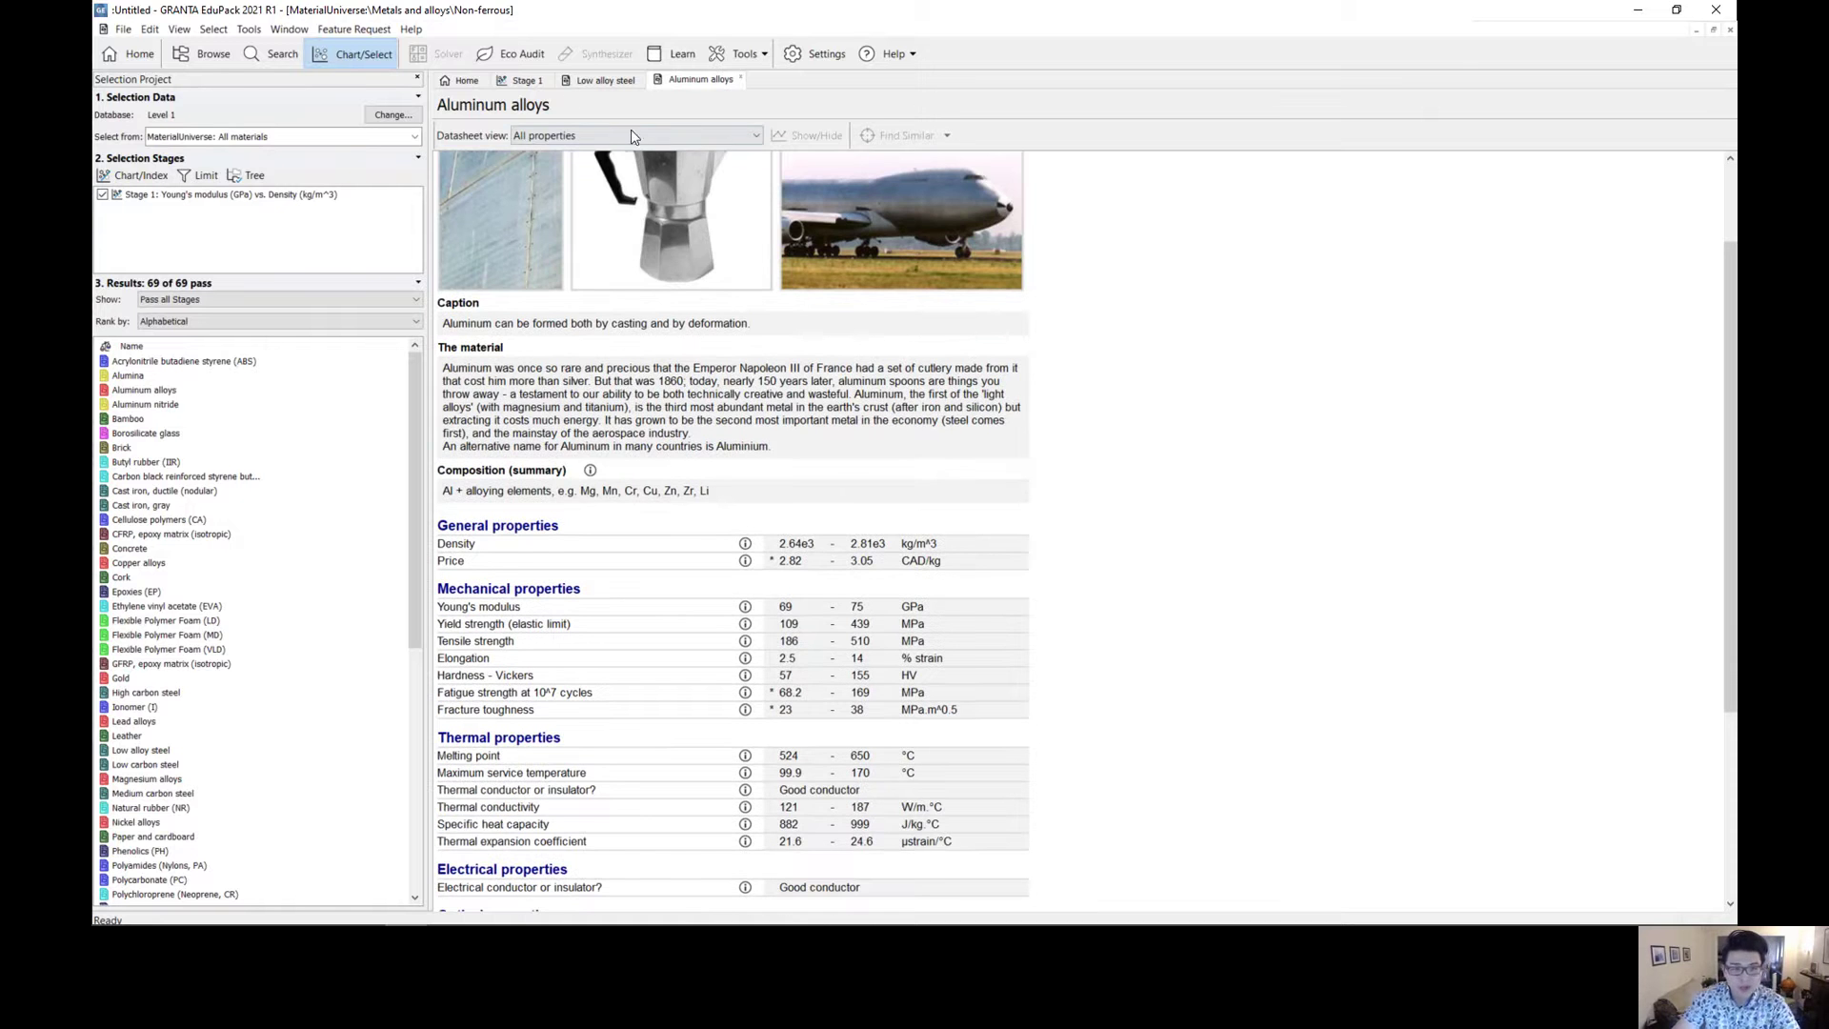
{"action": "left_click", "coordinate": [596, 84]}
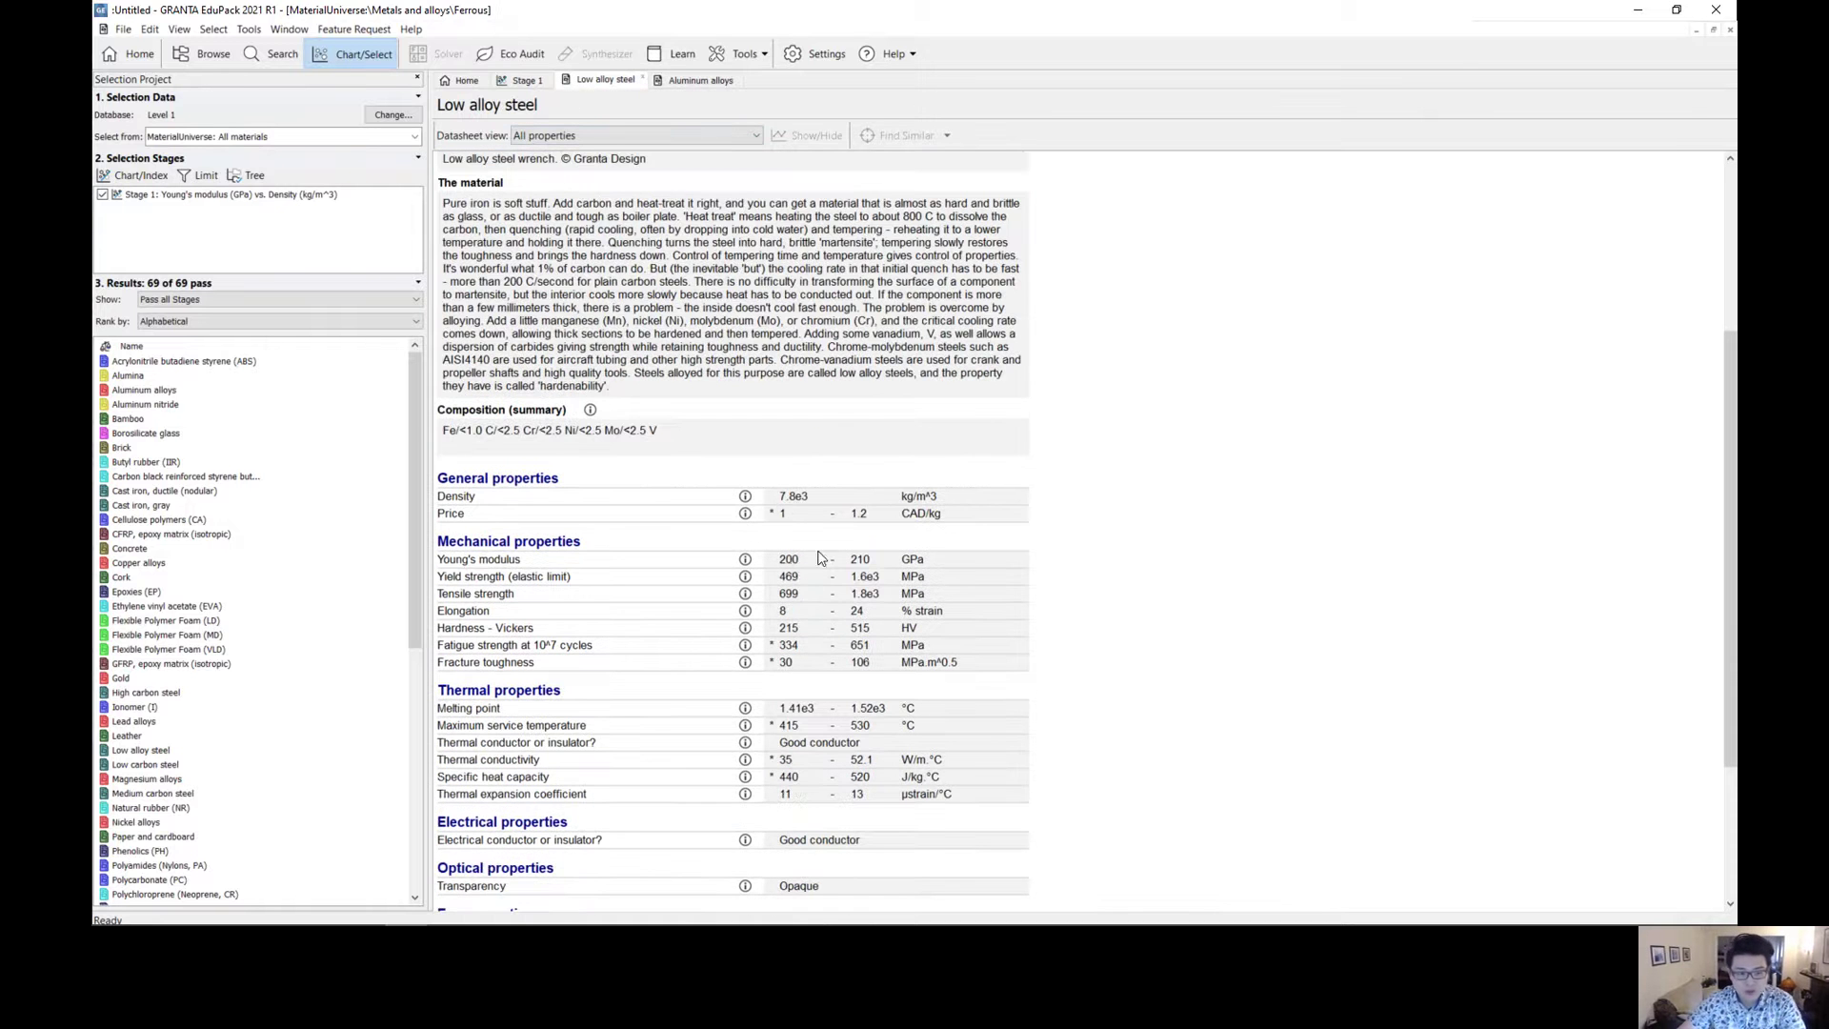
{"action": "left_click", "coordinate": [512, 84]}
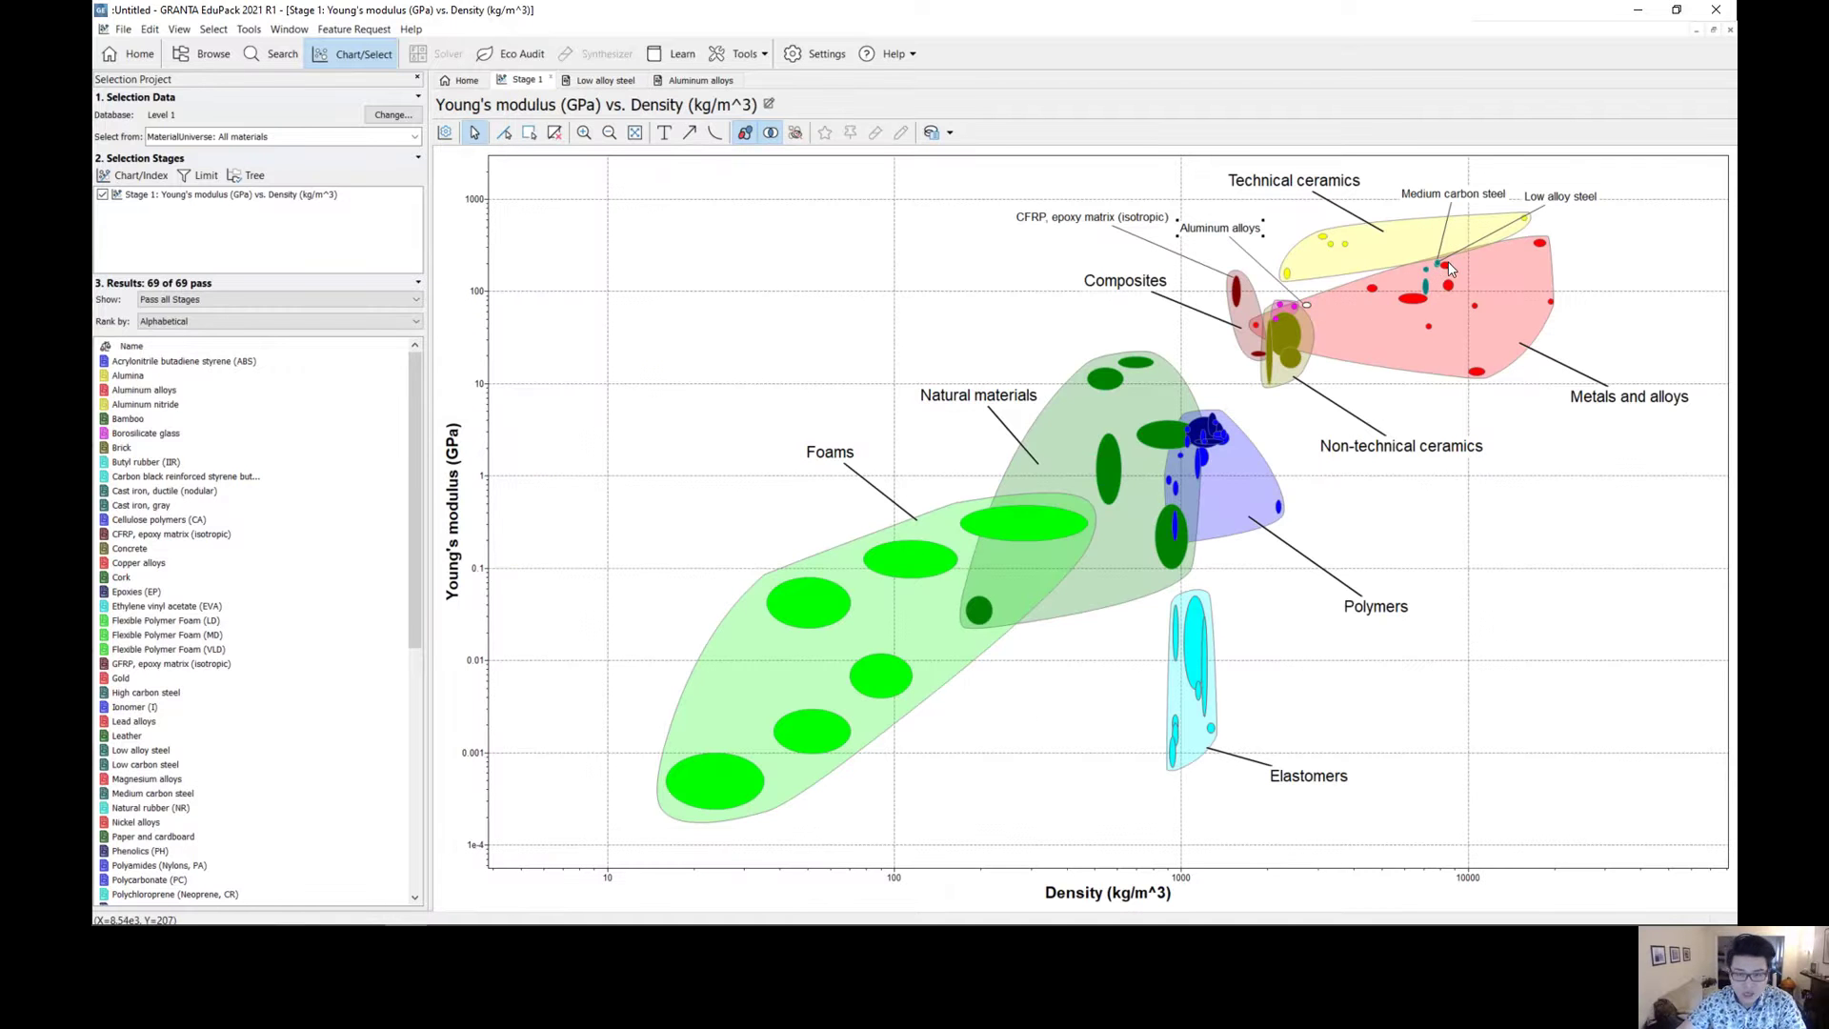
- Identify the steel-region and aluminum bubbles on the chart, and check Young's modulus in both the Low alloy steel and Aluminum alloys datasheets
{"action": "mouse_move", "coordinate": [1448, 264]}
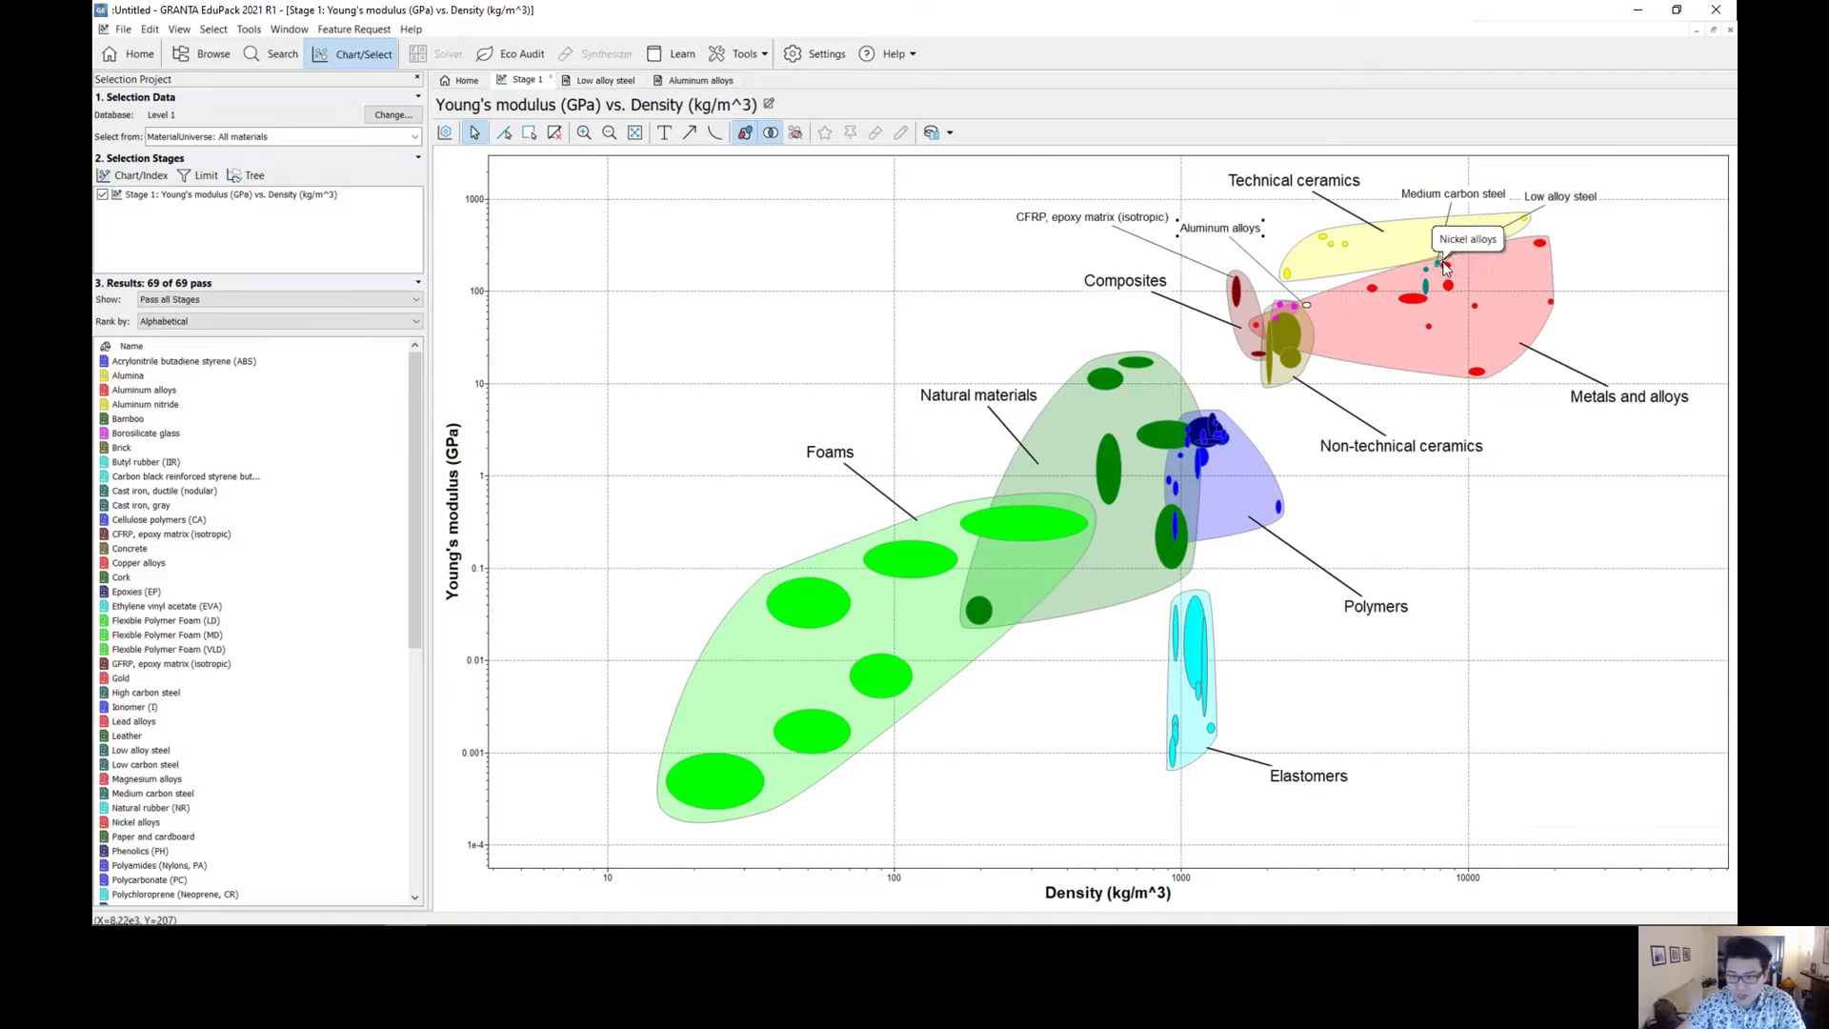
{"action": "mouse_move", "coordinate": [1307, 307]}
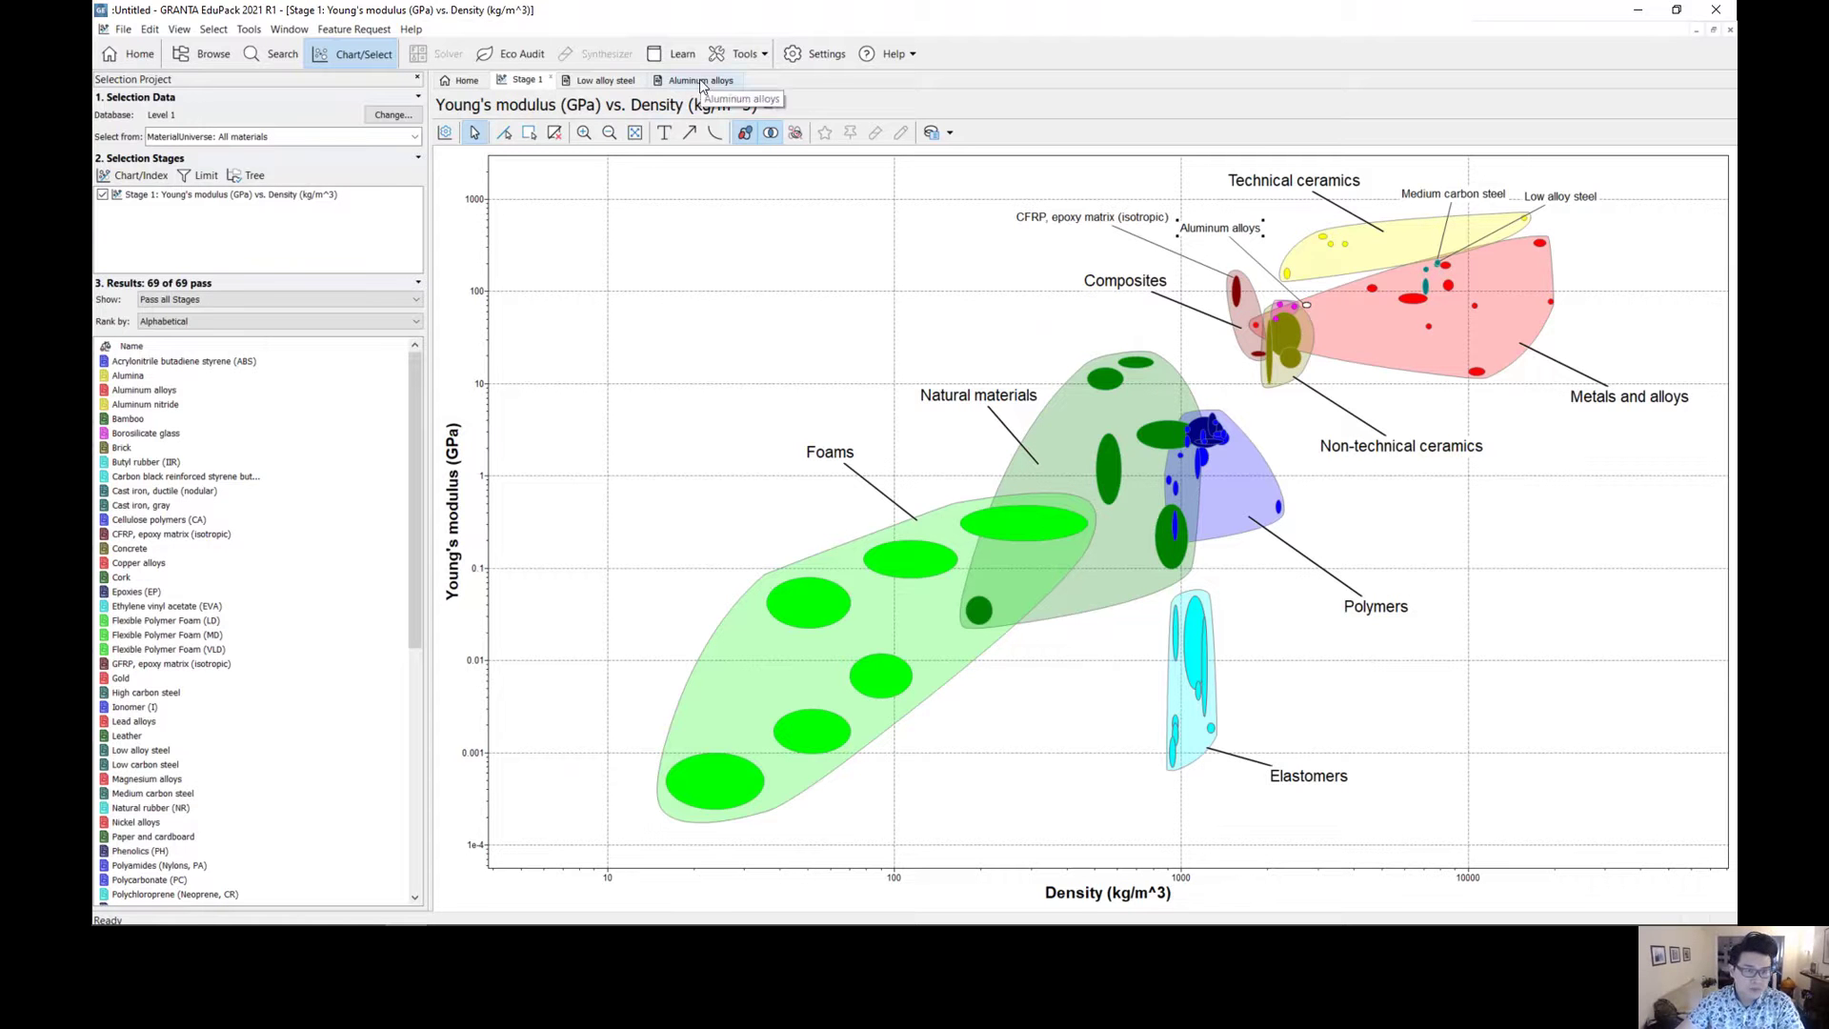
{"action": "left_click", "coordinate": [602, 81]}
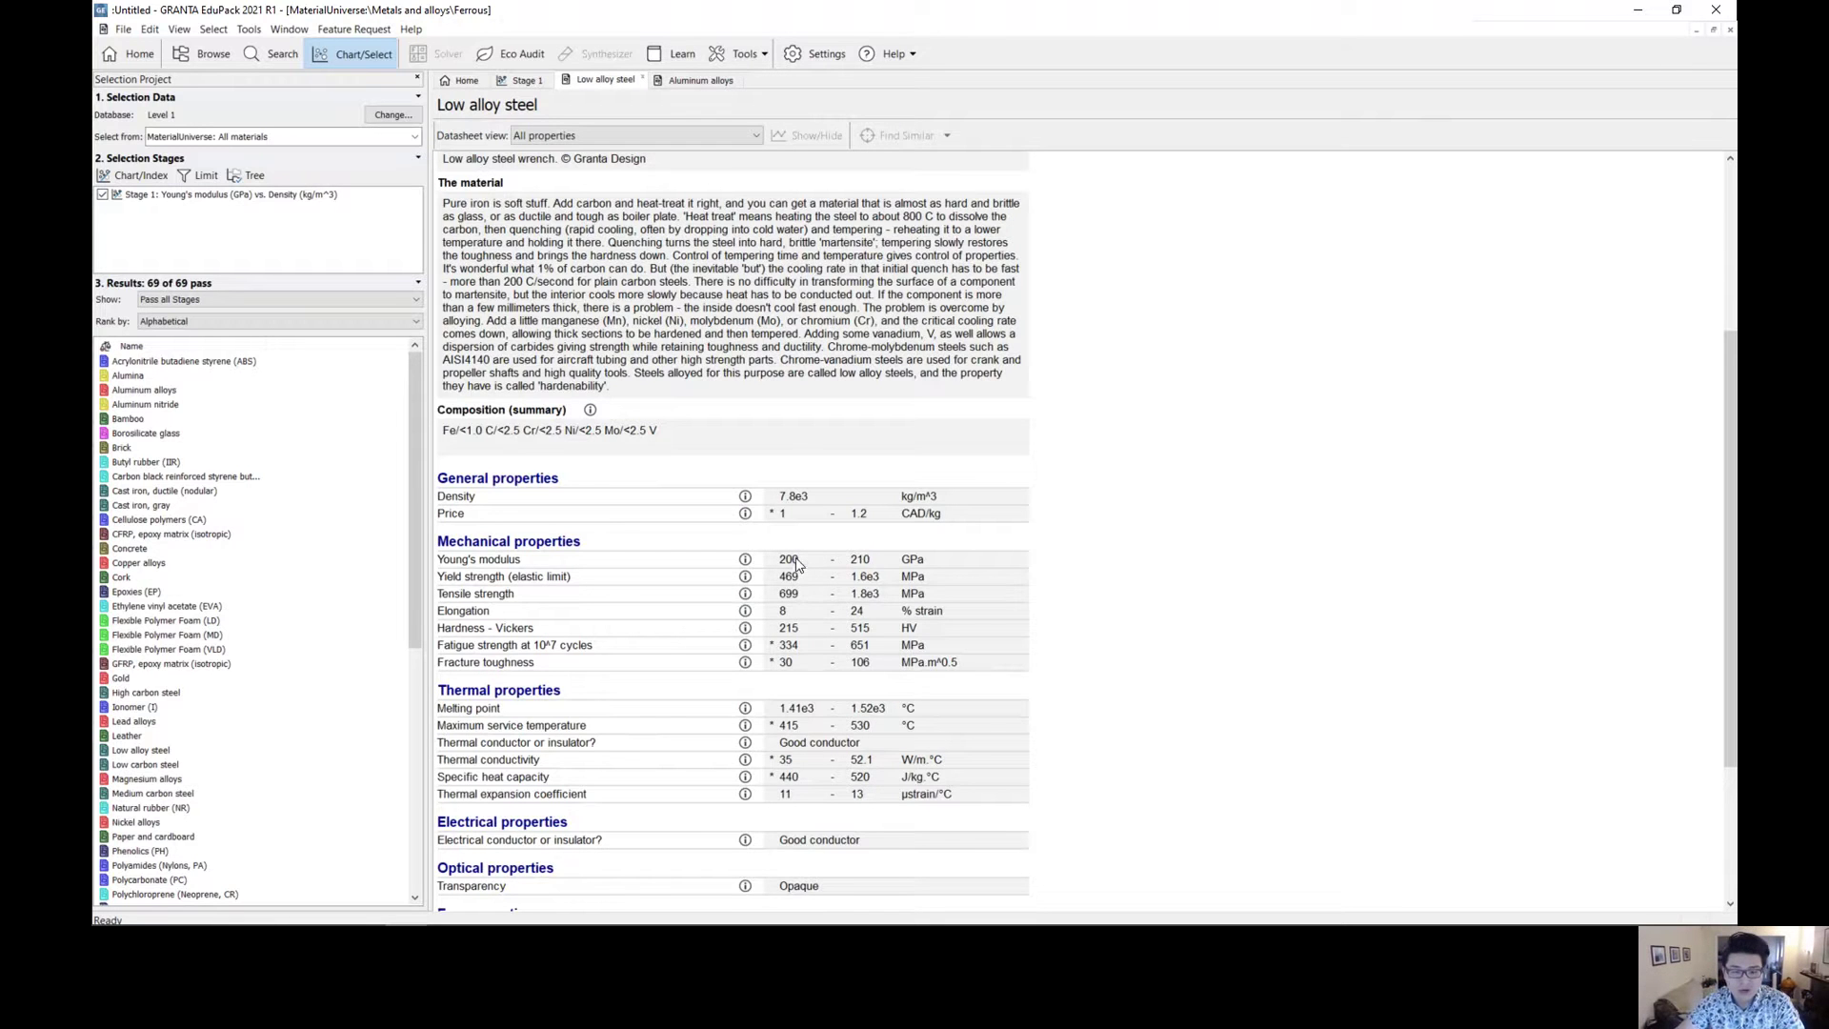
{"action": "left_click", "coordinate": [700, 80]}
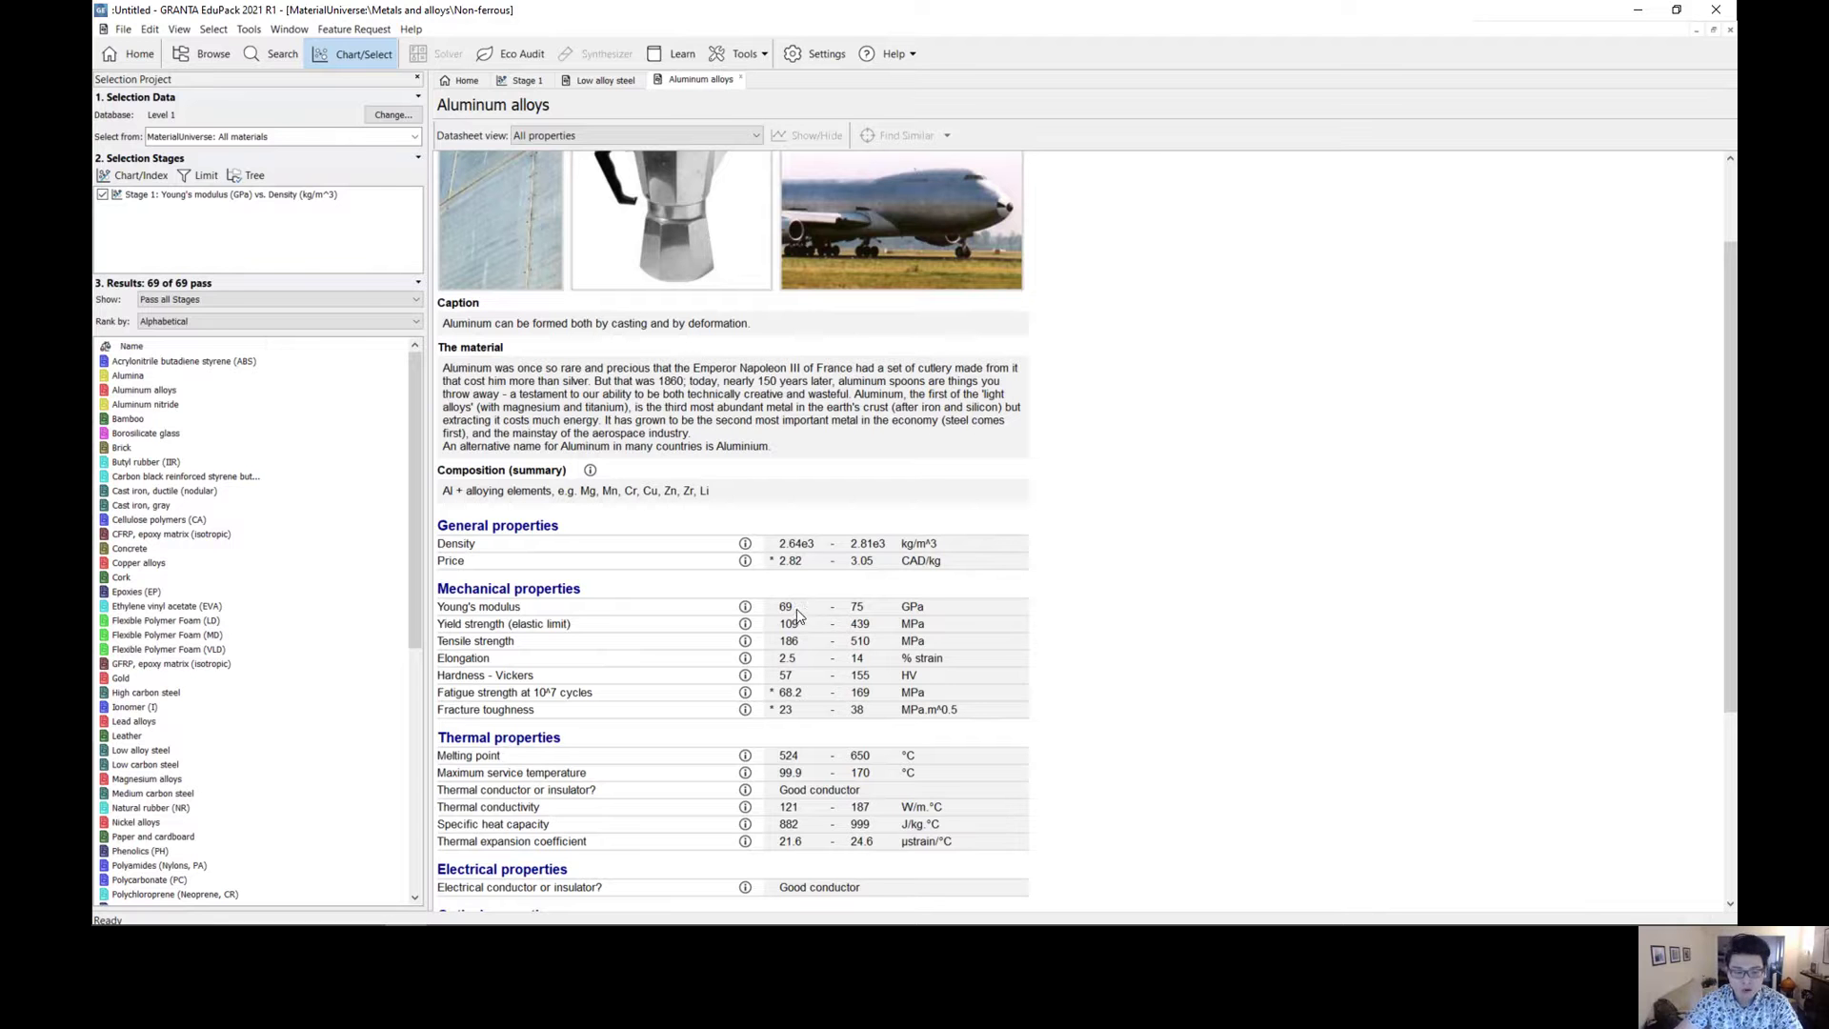
- Open the science note for Young's modulus from the Aluminum alloys datasheet and read through its definition, bond stiffness table and further reading
{"action": "left_click", "coordinate": [745, 608]}
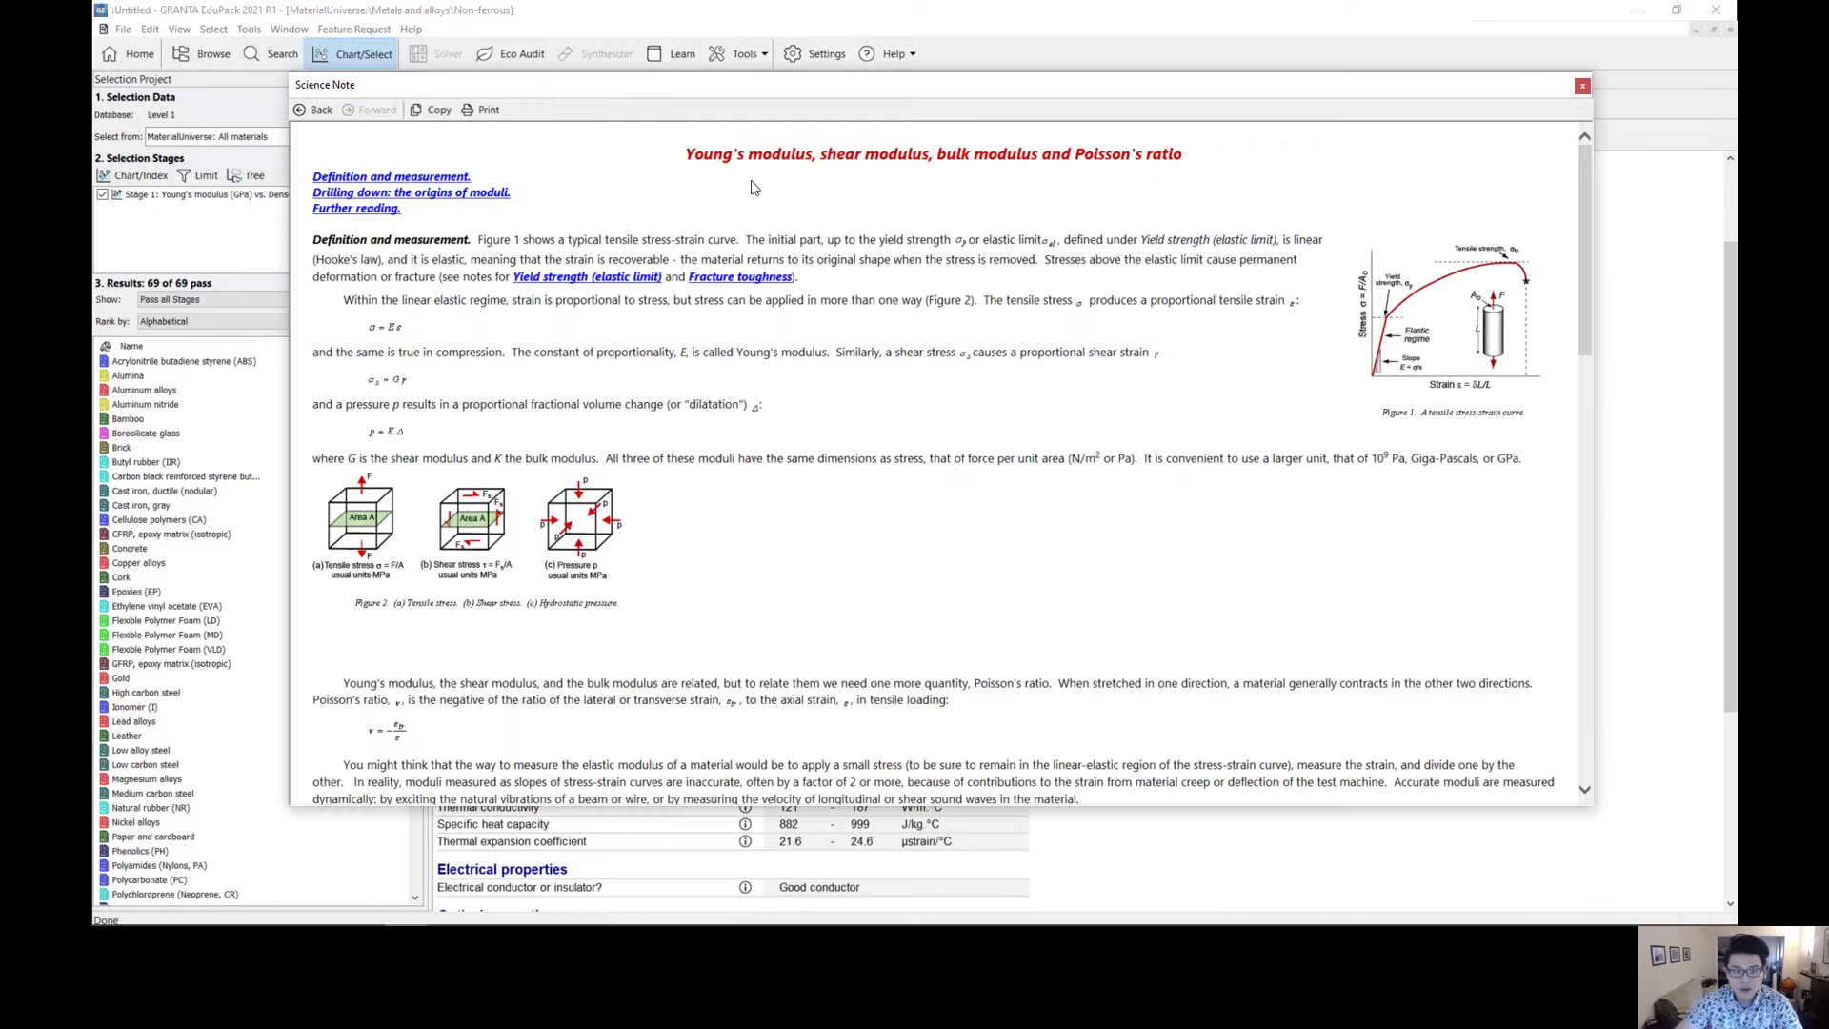
{"action": "left_click", "coordinate": [1582, 88]}
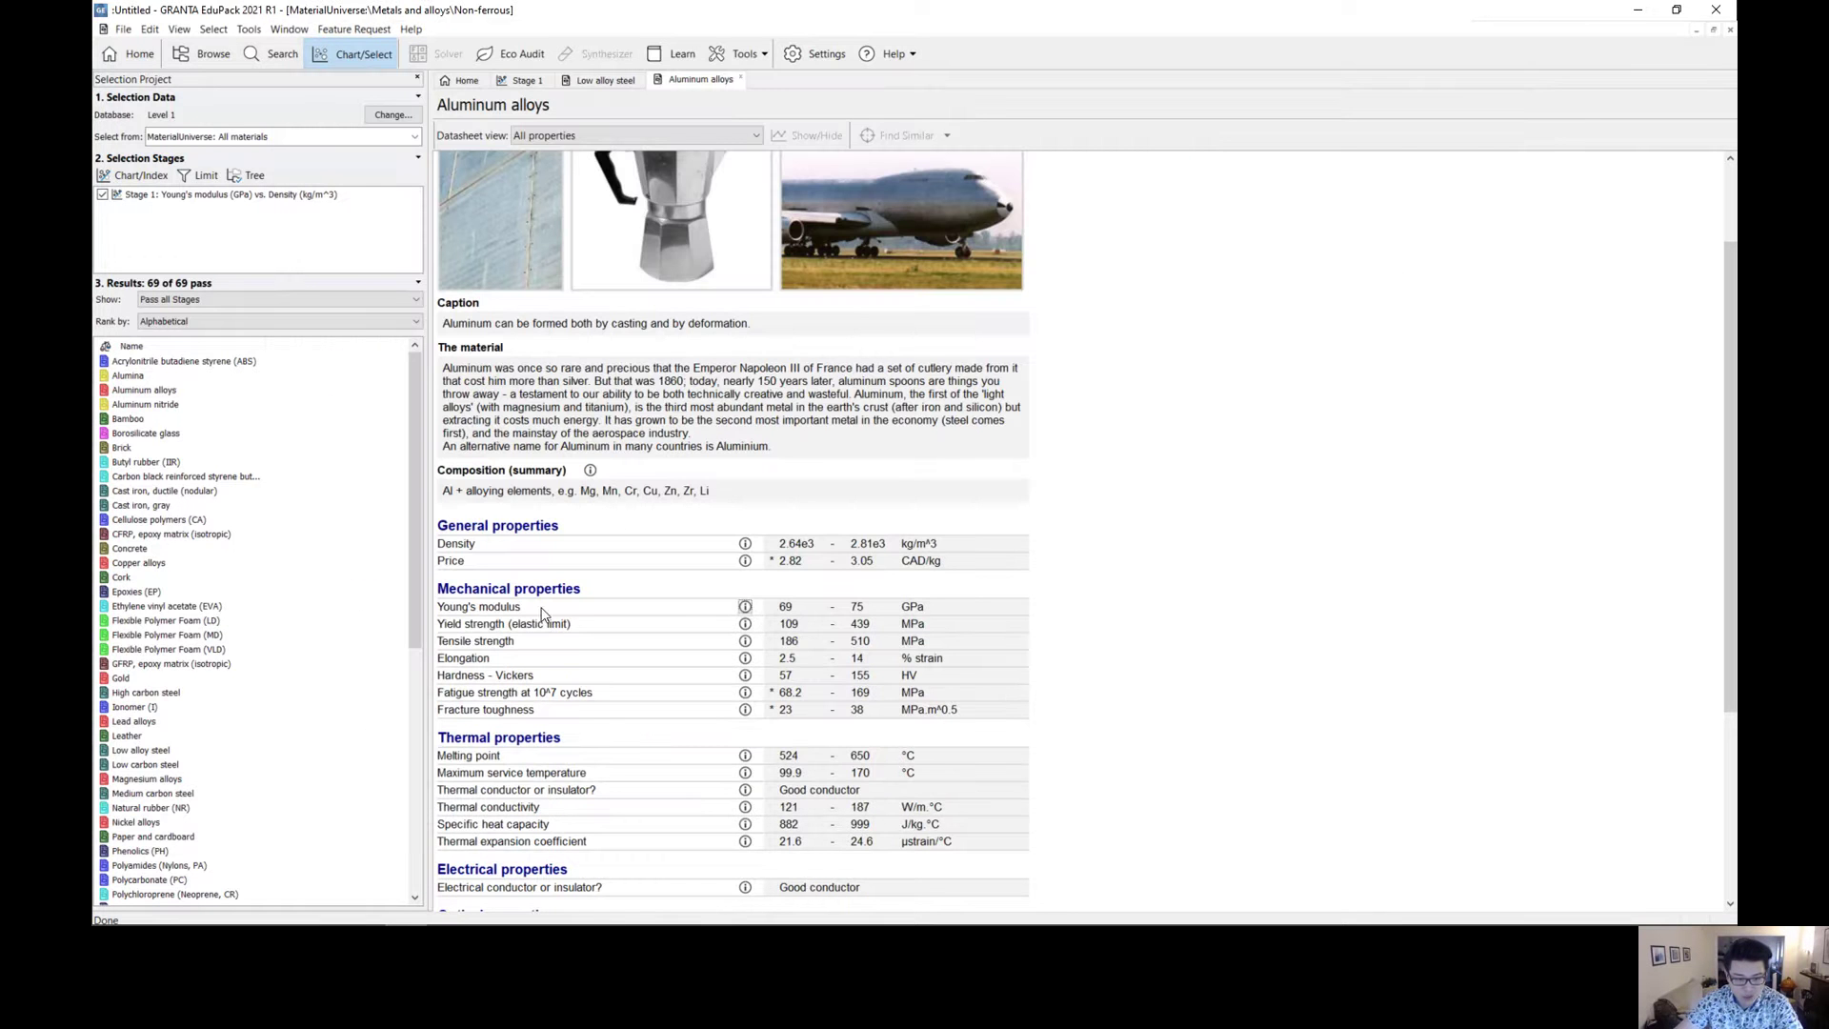
{"action": "left_click", "coordinate": [745, 608]}
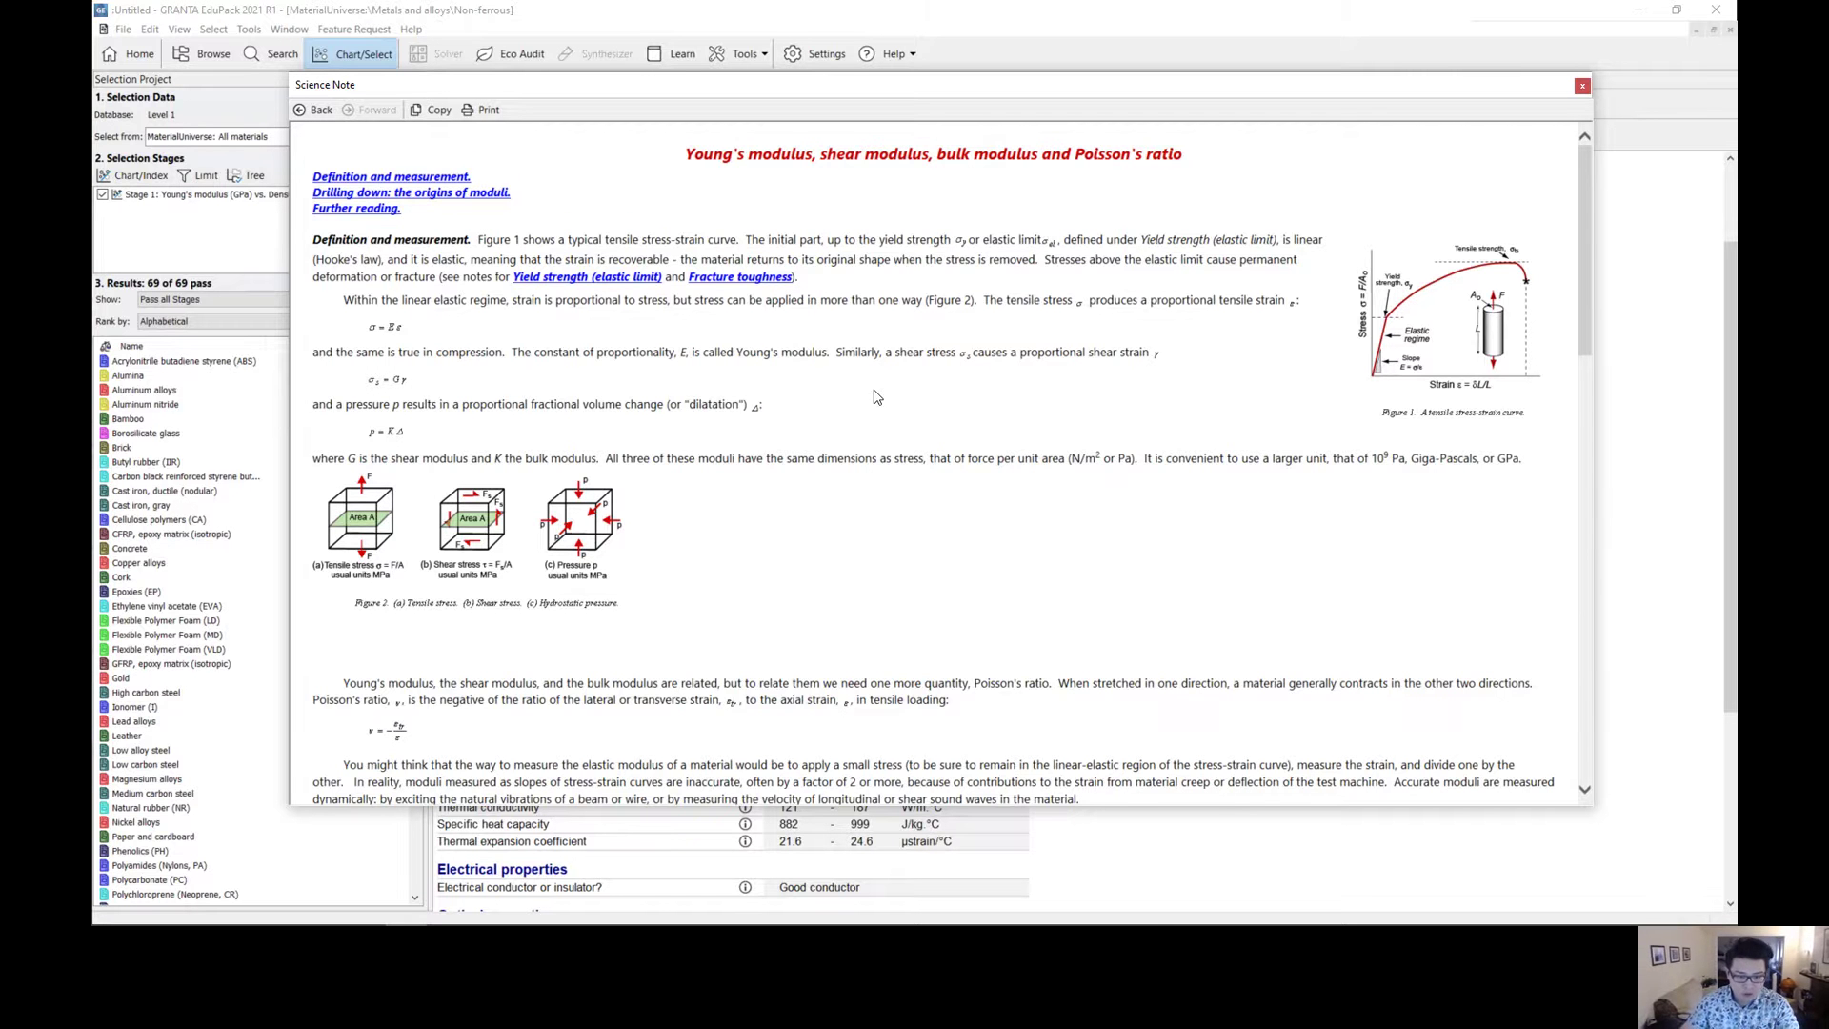
{"action": "scroll", "coordinate": [919, 415], "scroll_direction": "down", "scroll_amount": 5}
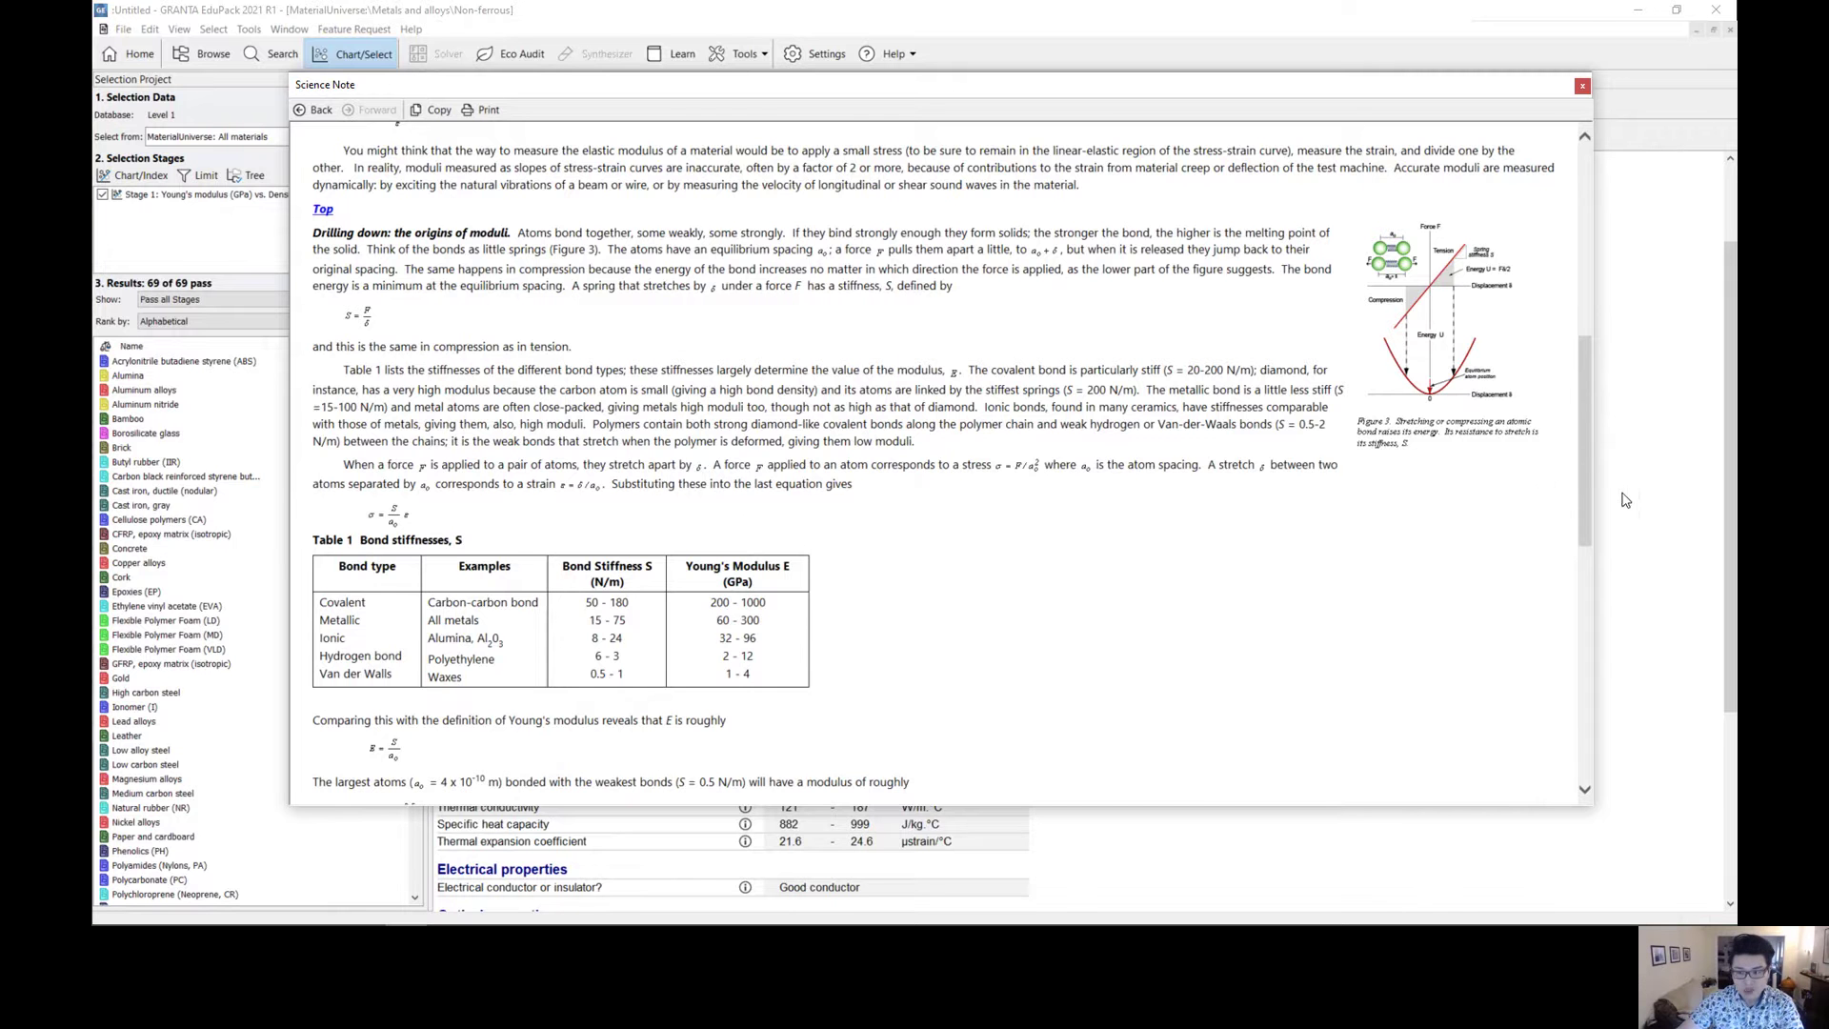
{"action": "left_click_drag", "start_coordinate": [1585, 484], "coordinate": [1544, 659]}
{"action": "scroll", "coordinate": [1544, 659], "scroll_direction": "up", "scroll_amount": 5}
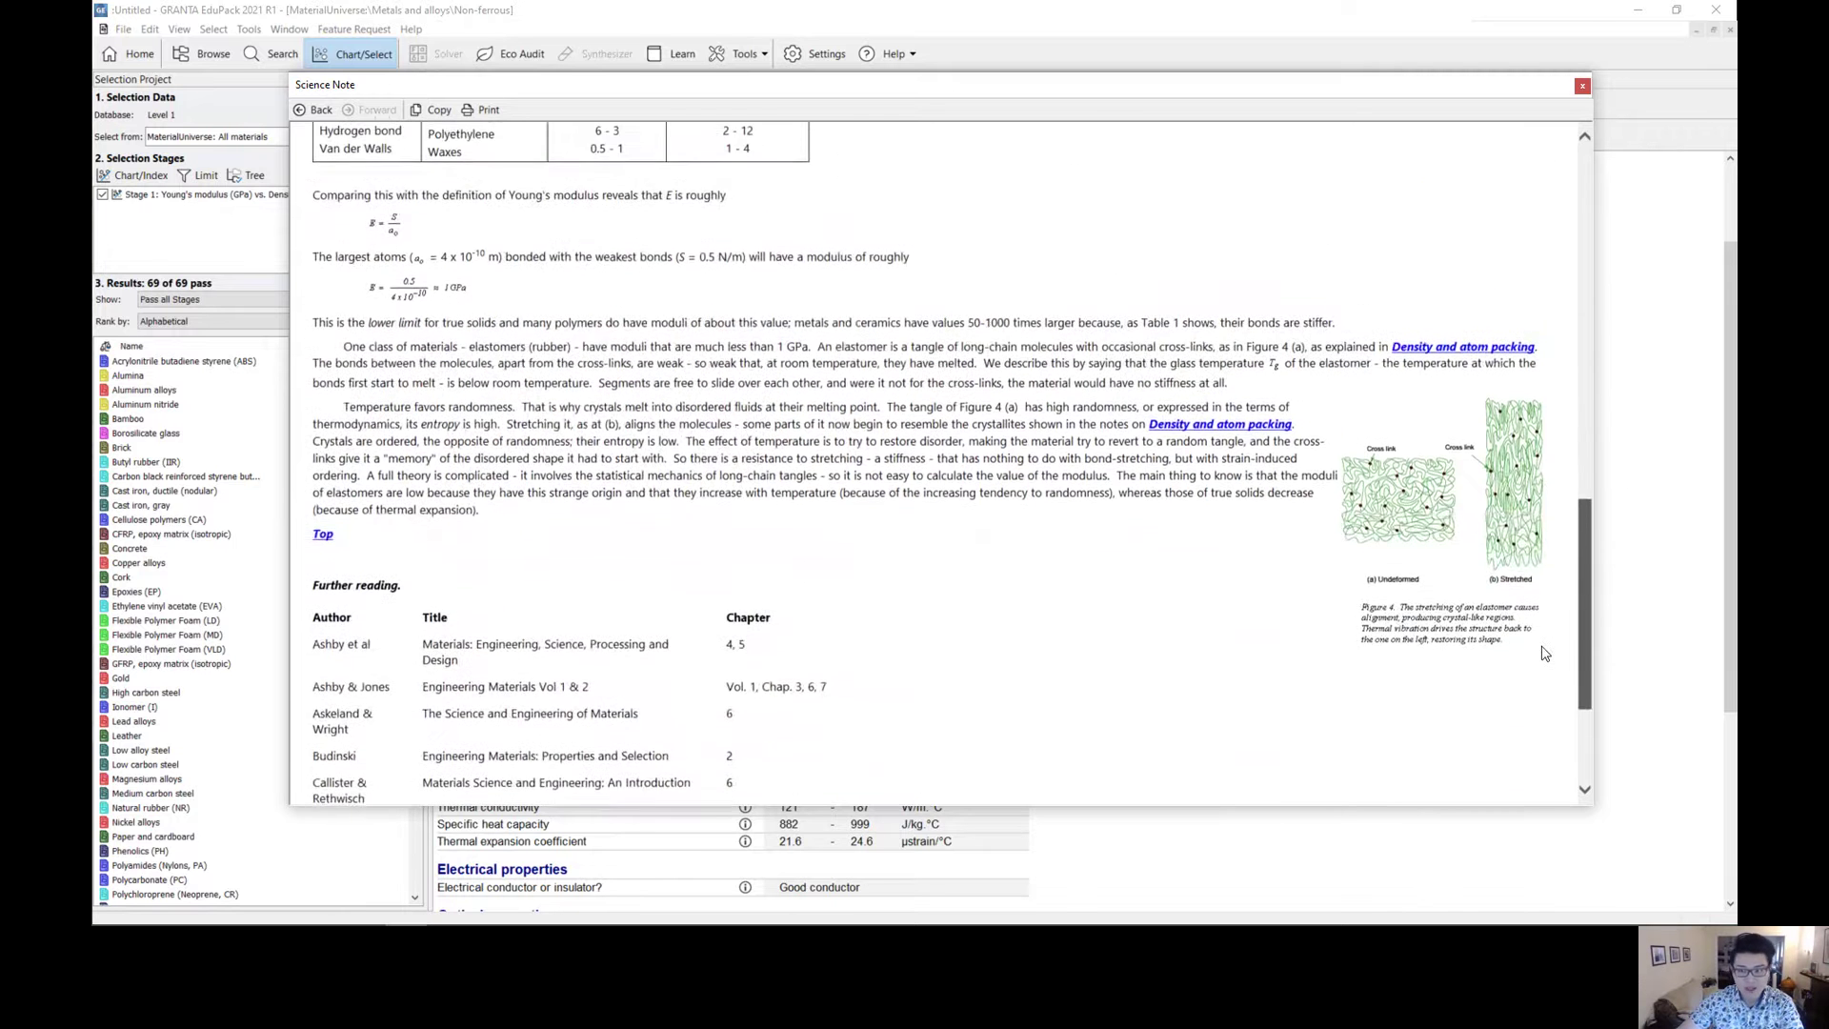
- Close the Young's modulus science note, and read the yield strength (elastic limit) science note from the Aluminum alloys datasheet
{"action": "scroll", "coordinate": [1552, 533], "scroll_direction": "up", "scroll_amount": 10}
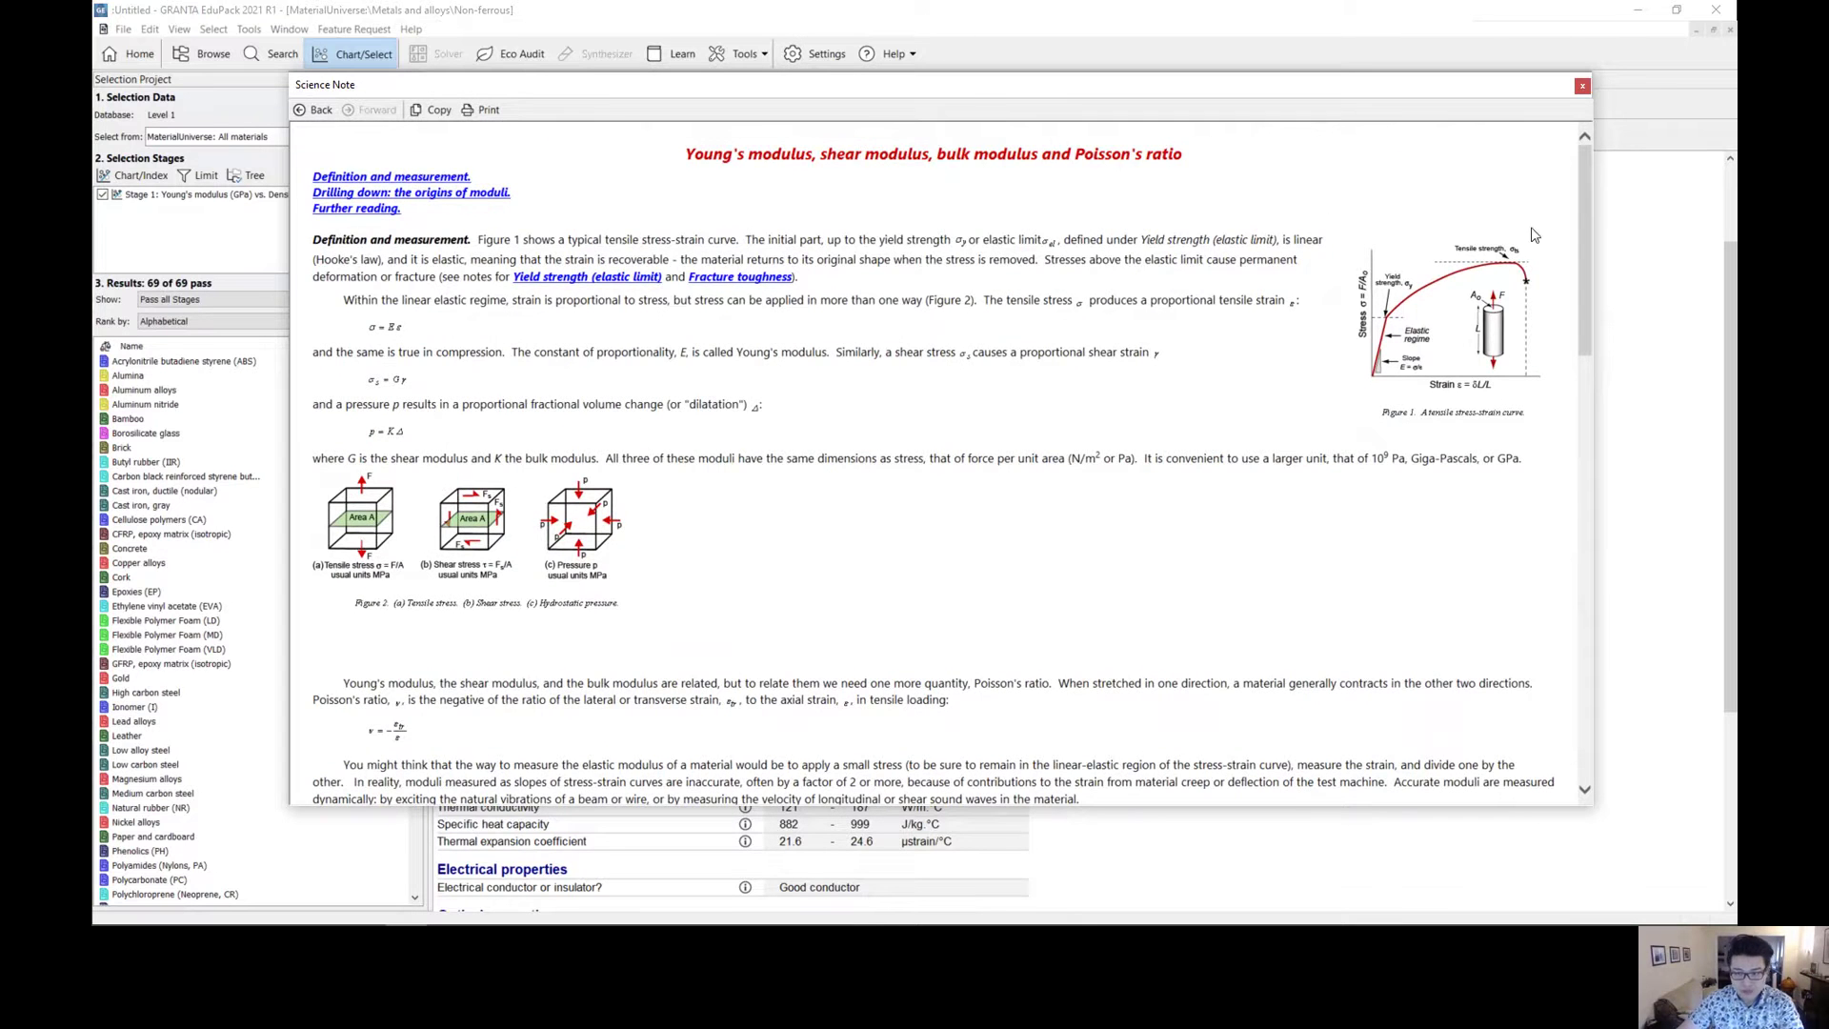
{"action": "left_click", "coordinate": [1582, 86]}
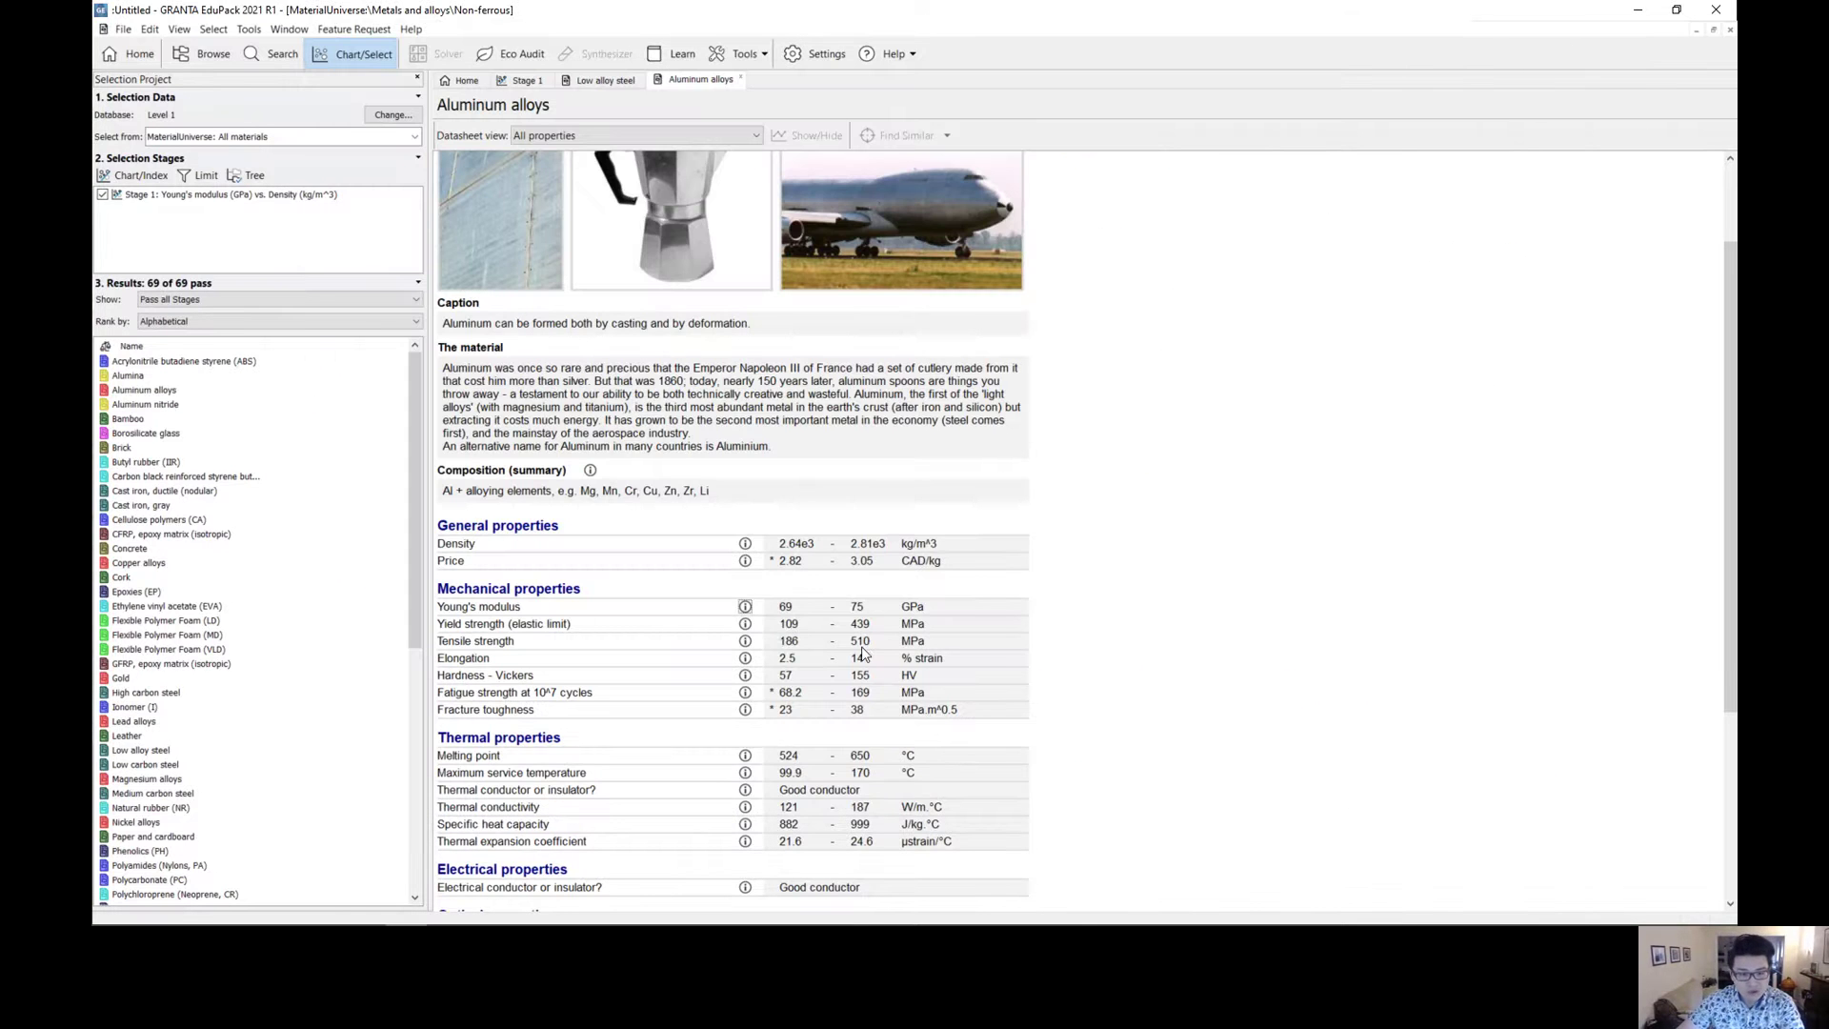
{"action": "left_click", "coordinate": [745, 624]}
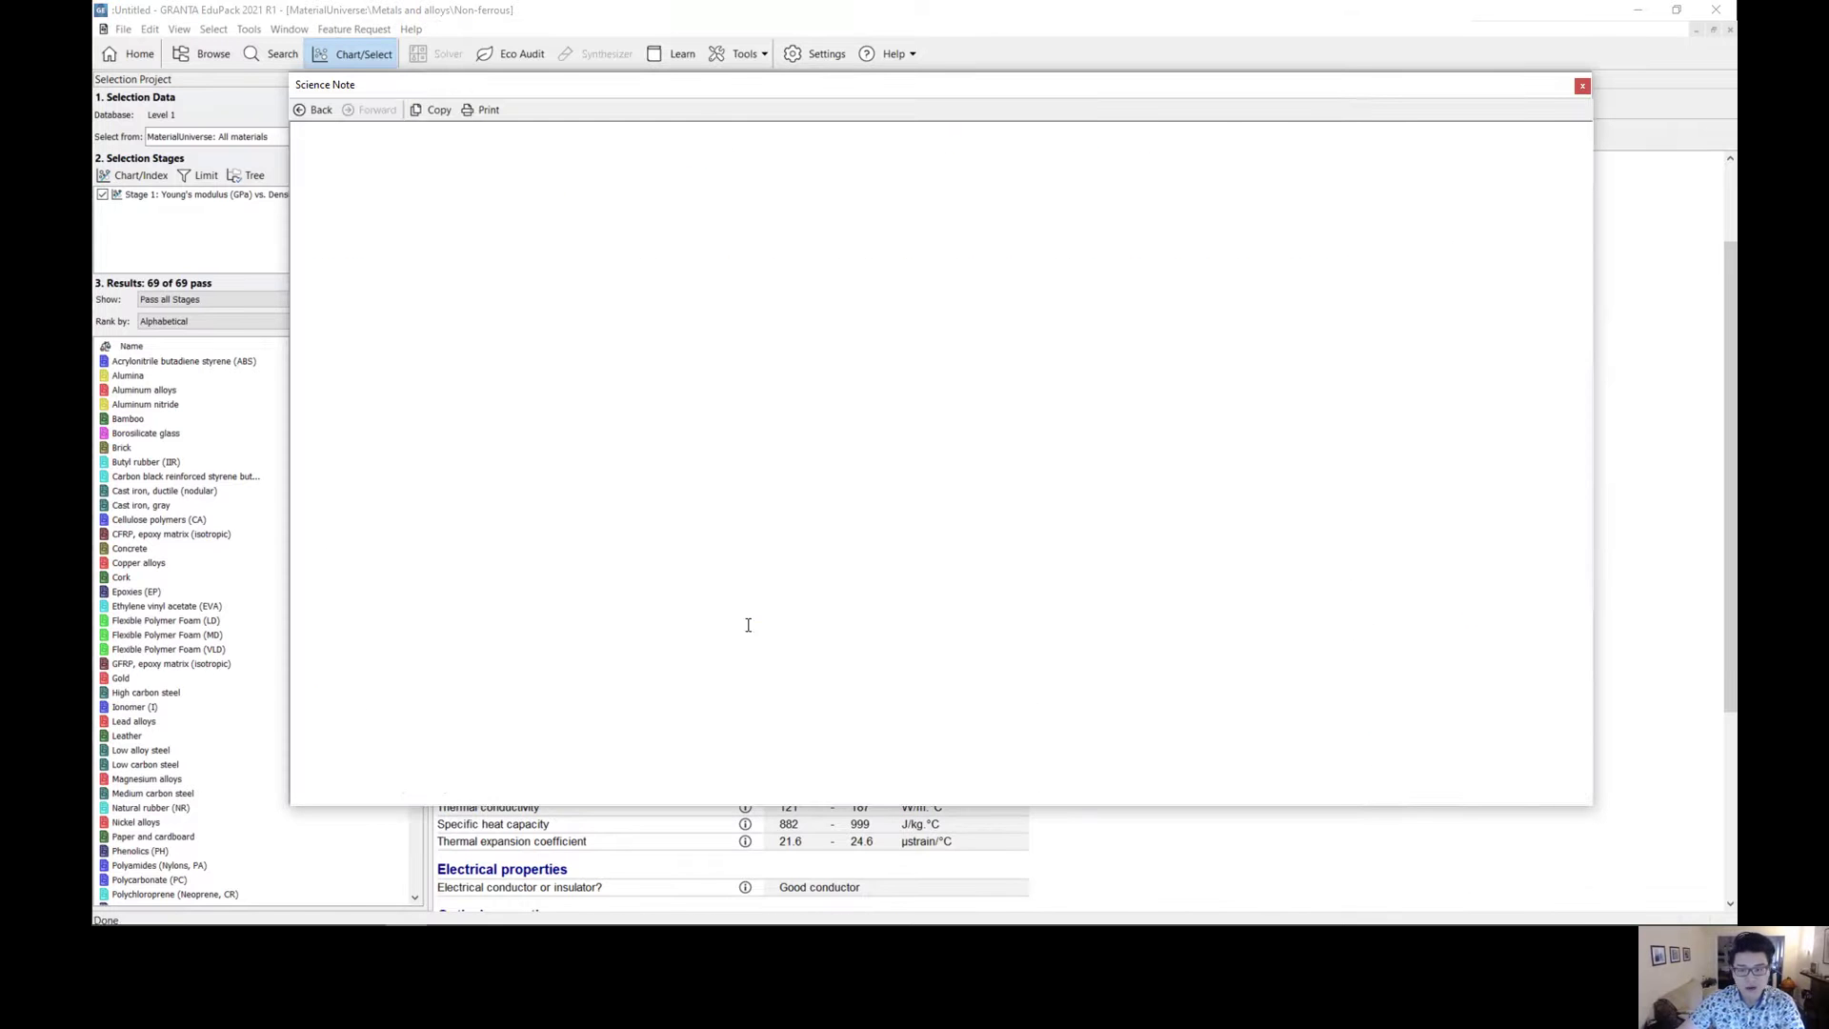
{"action": "scroll", "coordinate": [858, 562], "scroll_direction": "down", "scroll_amount": 3}
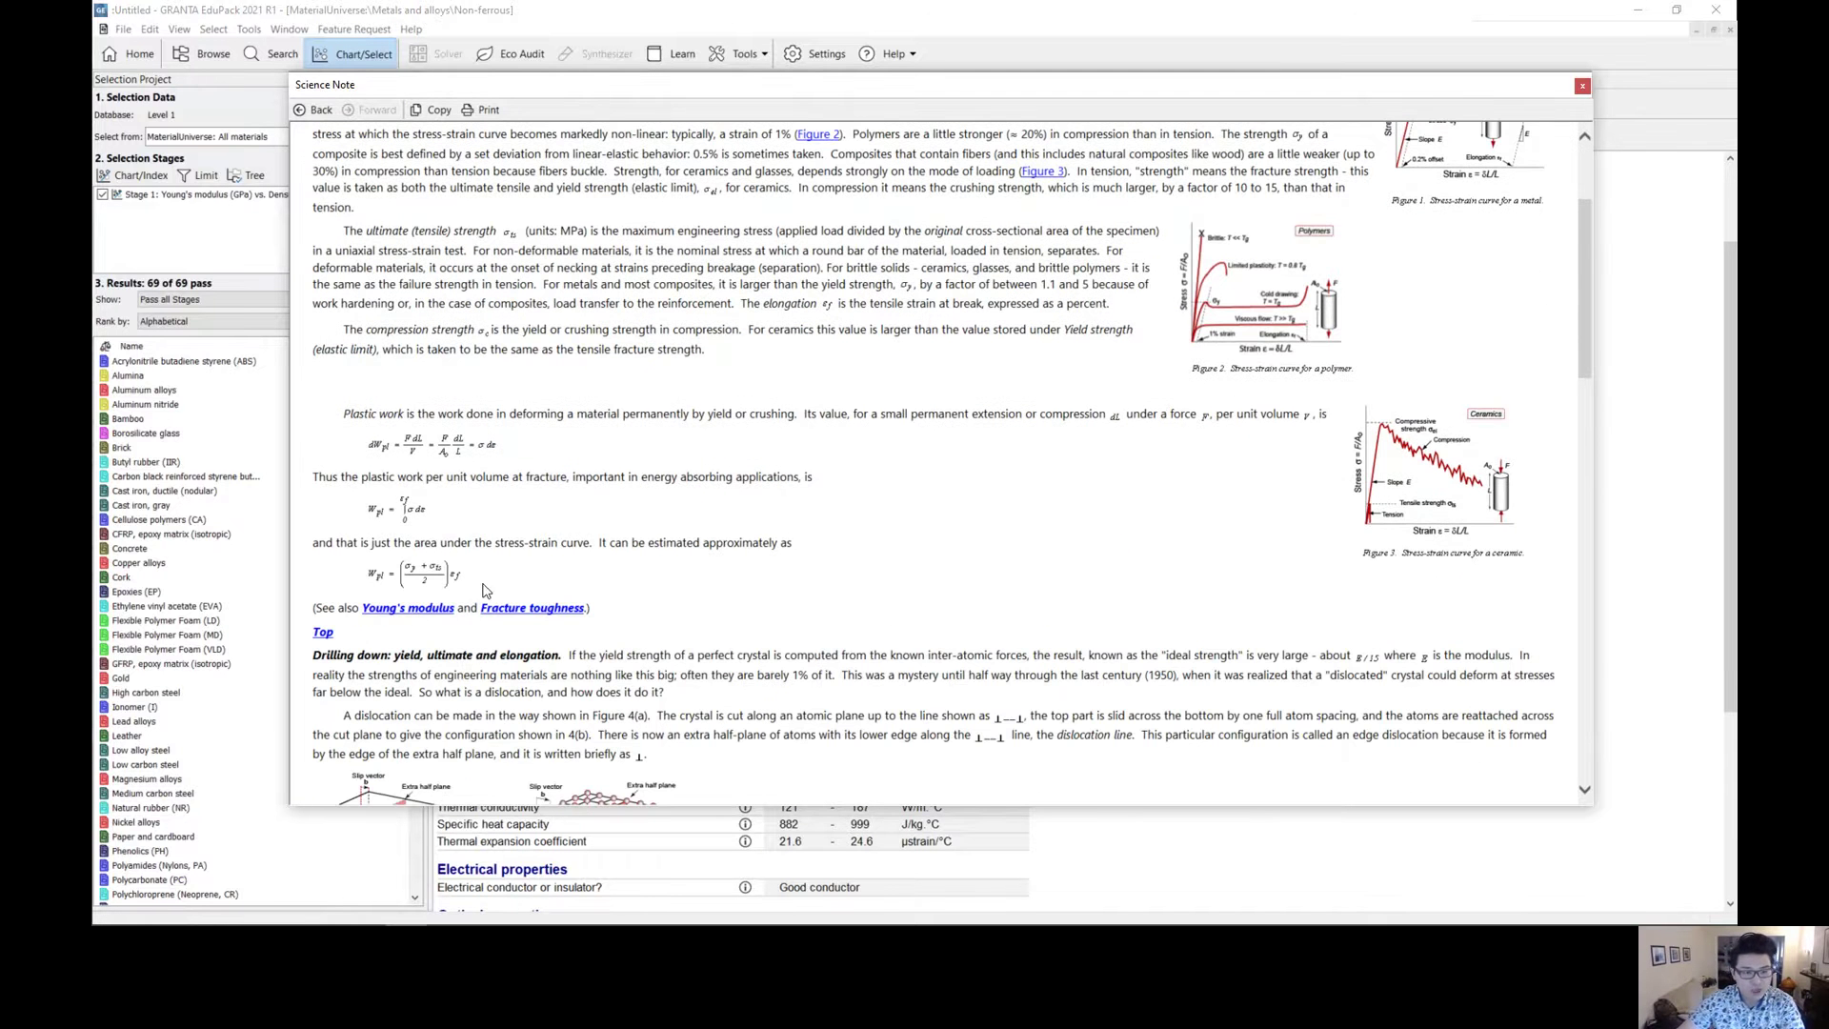
{"action": "scroll", "coordinate": [971, 634], "scroll_direction": "down", "scroll_amount": 4}
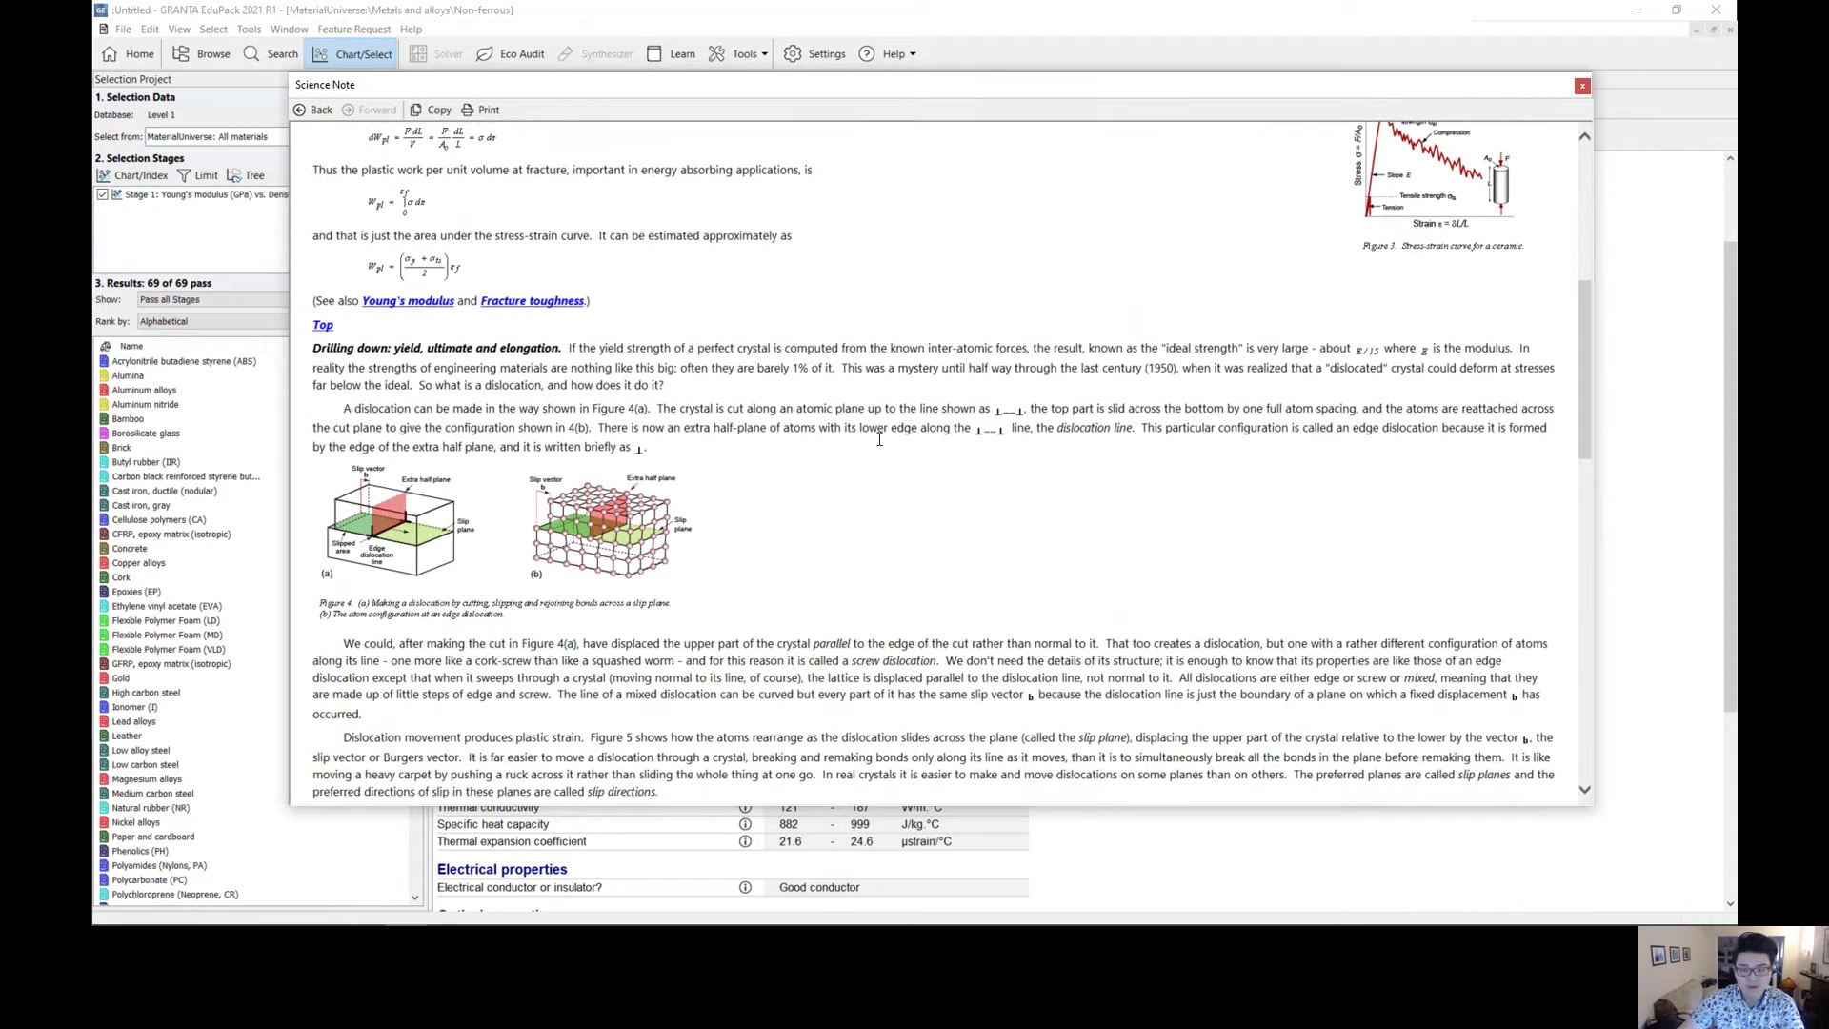
{"action": "left_click", "coordinate": [1582, 86]}
- Open the fracture toughness science note from the Aluminum alloys datasheet, read it through the origins of toughness, and return to the datasheet
{"action": "scroll", "coordinate": [1116, 610], "scroll_direction": "down", "scroll_amount": 1}
{"action": "scroll", "coordinate": [1058, 638], "scroll_direction": "down", "scroll_amount": 1}
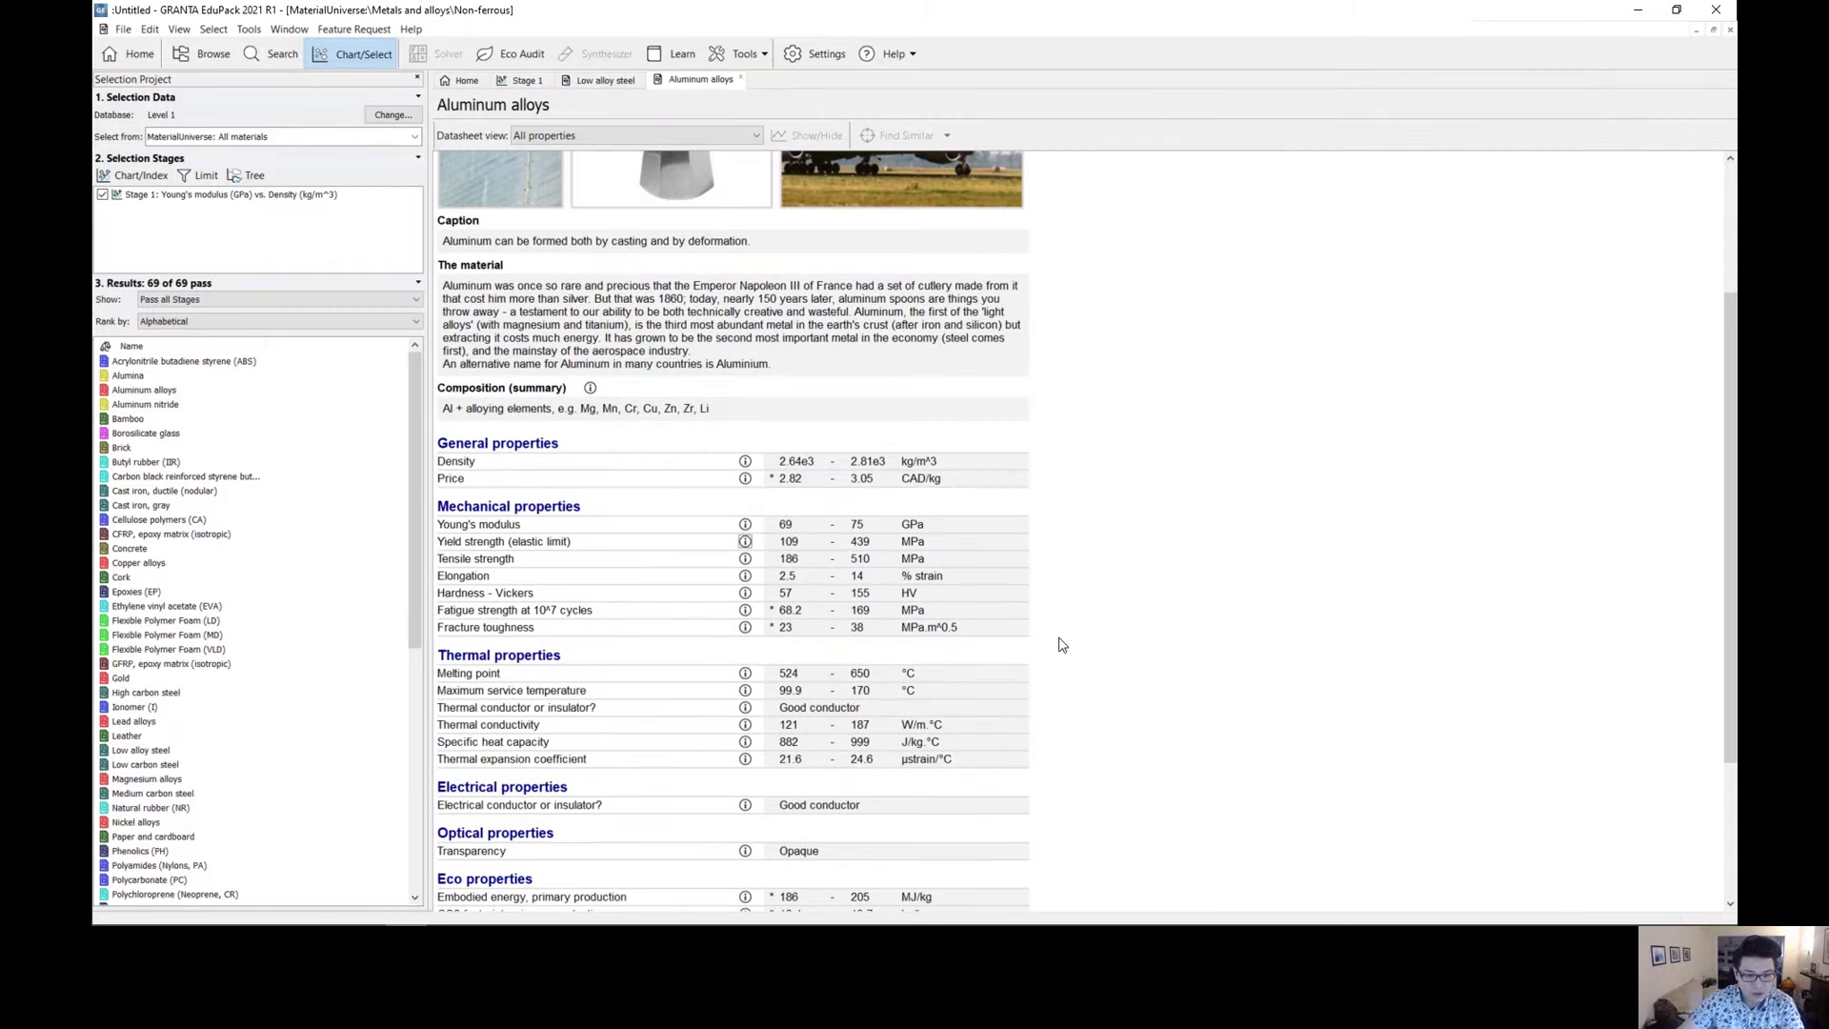
{"action": "left_click", "coordinate": [746, 628]}
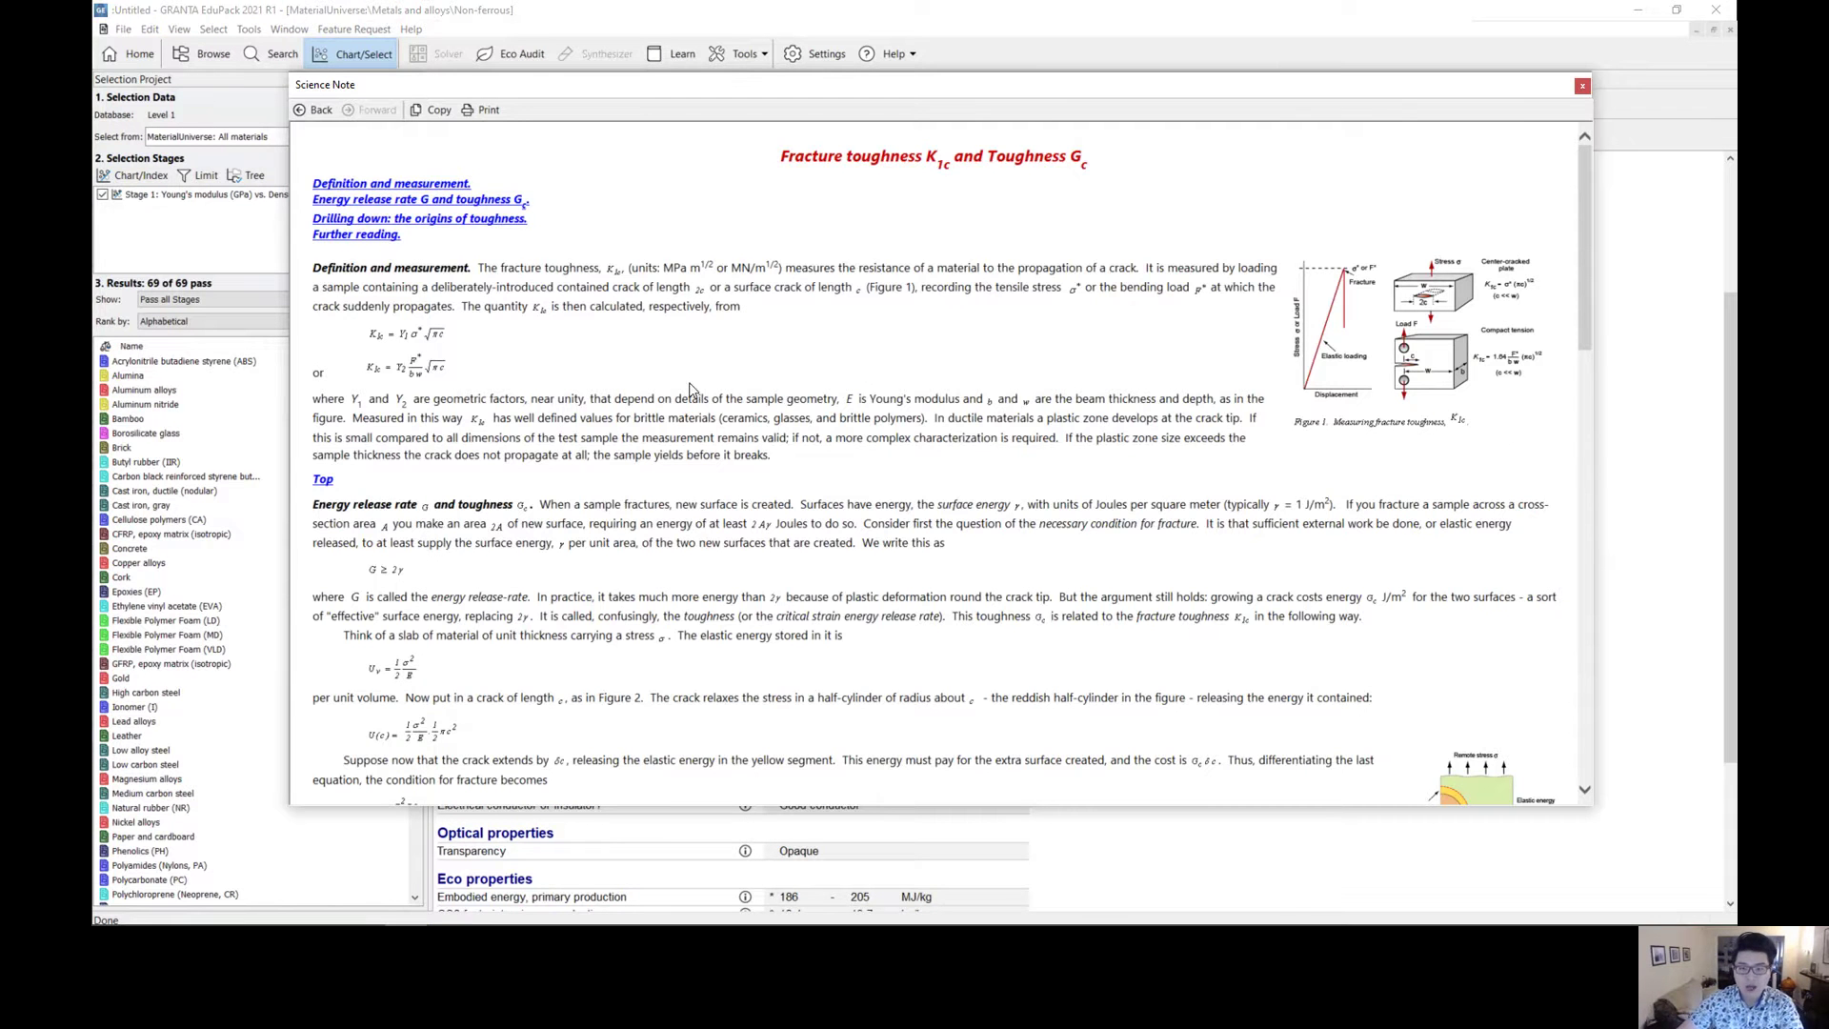
{"action": "scroll", "coordinate": [1079, 469], "scroll_direction": "down", "scroll_amount": 1}
{"action": "scroll", "coordinate": [1080, 468], "scroll_direction": "down", "scroll_amount": 3}
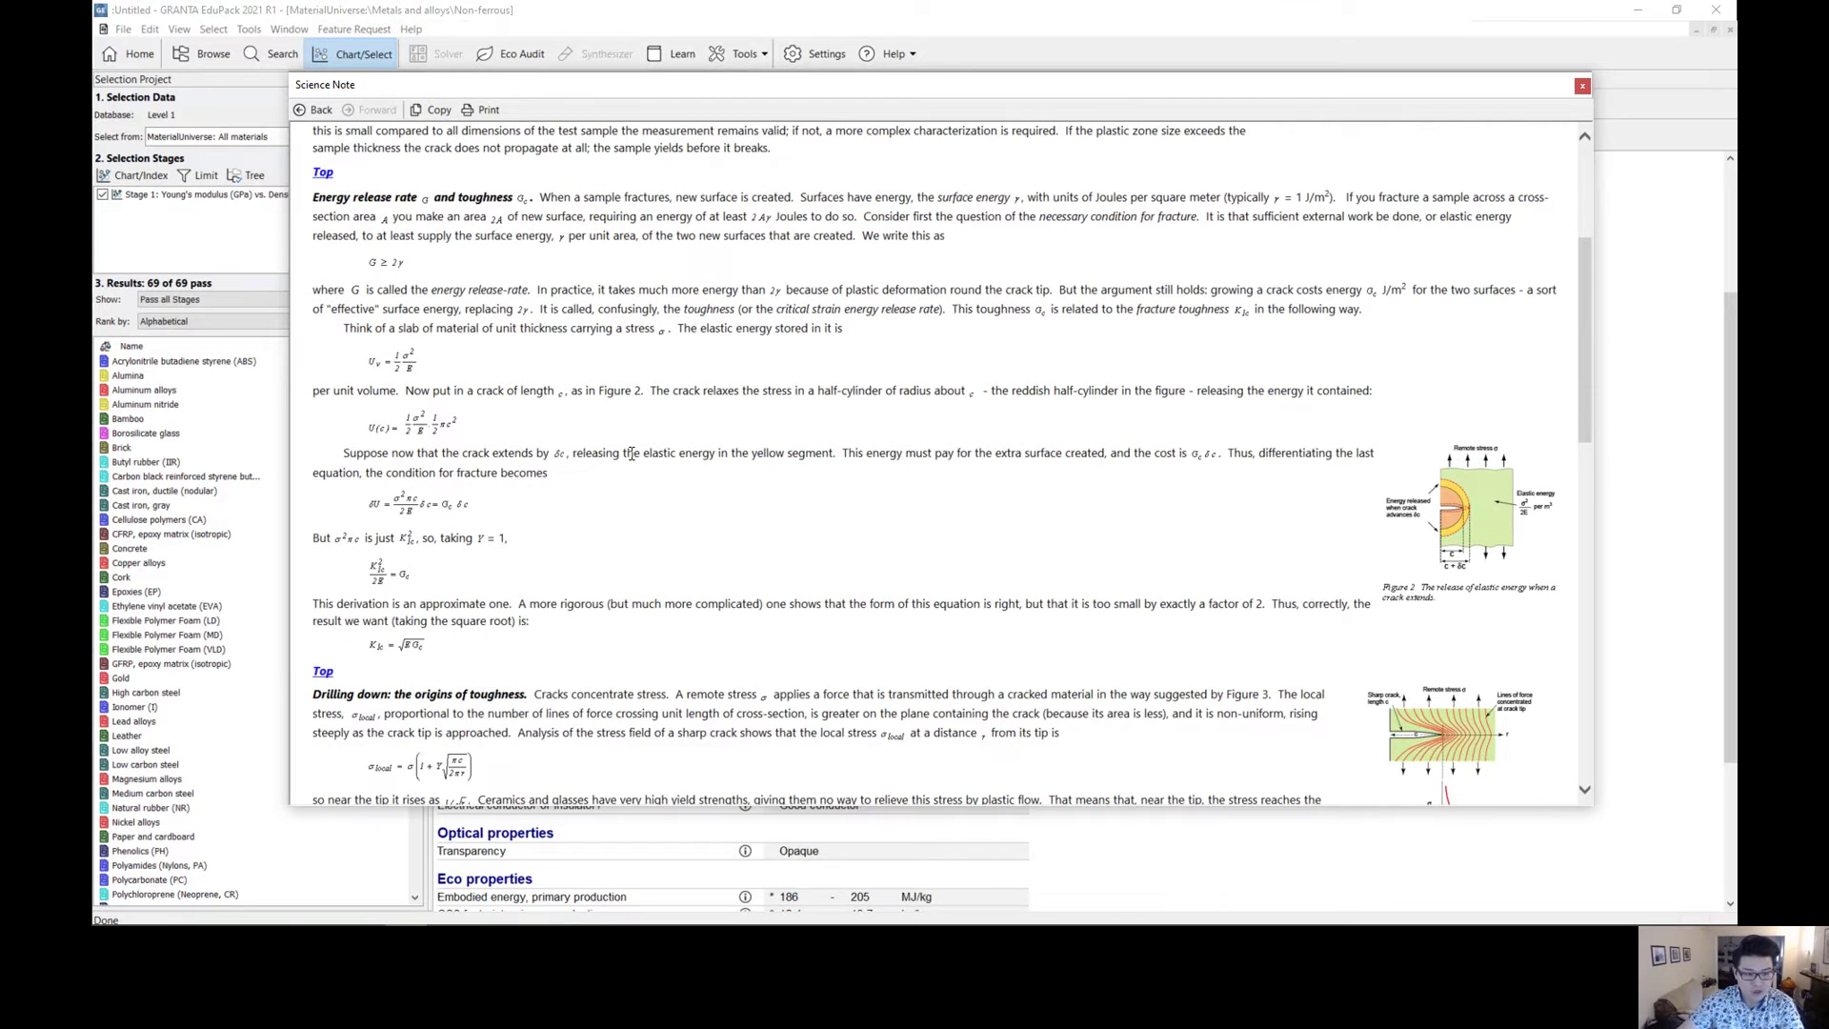
{"action": "scroll", "coordinate": [631, 453], "scroll_direction": "down", "scroll_amount": 3}
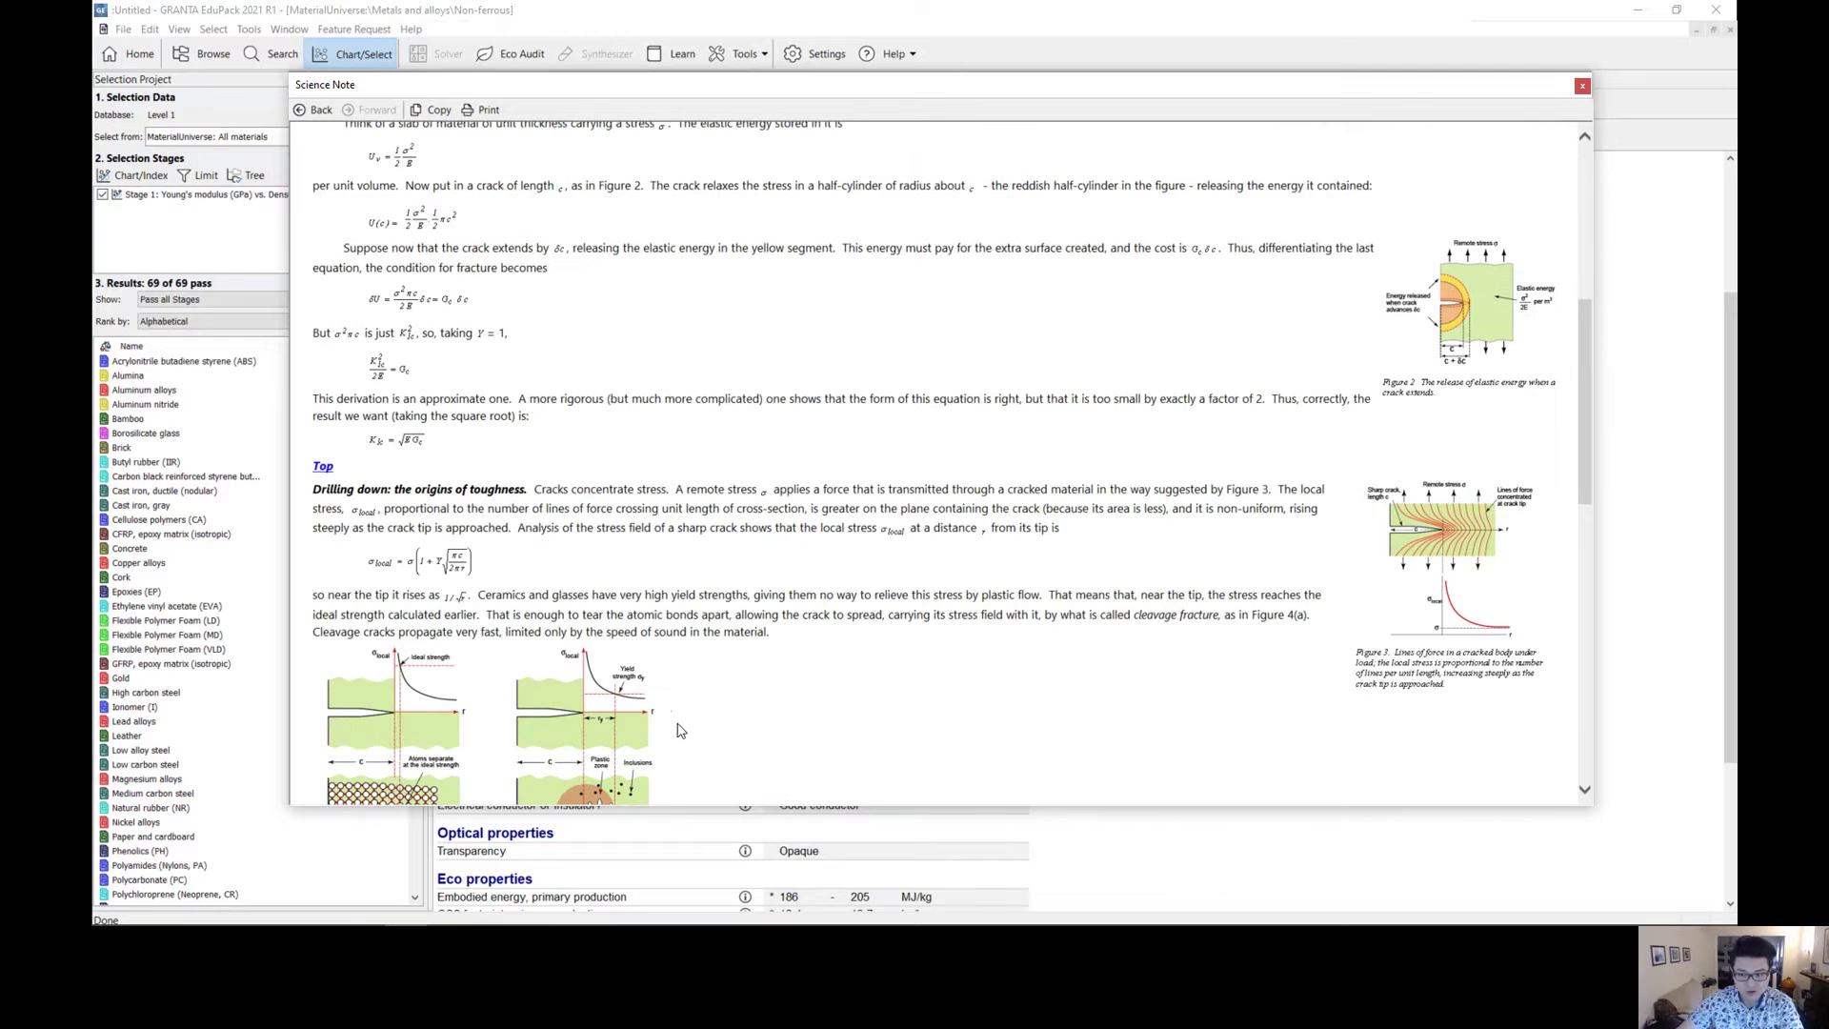
{"action": "left_click", "coordinate": [1581, 88]}
{"action": "scroll", "coordinate": [1269, 504], "scroll_direction": "down", "scroll_amount": 2}
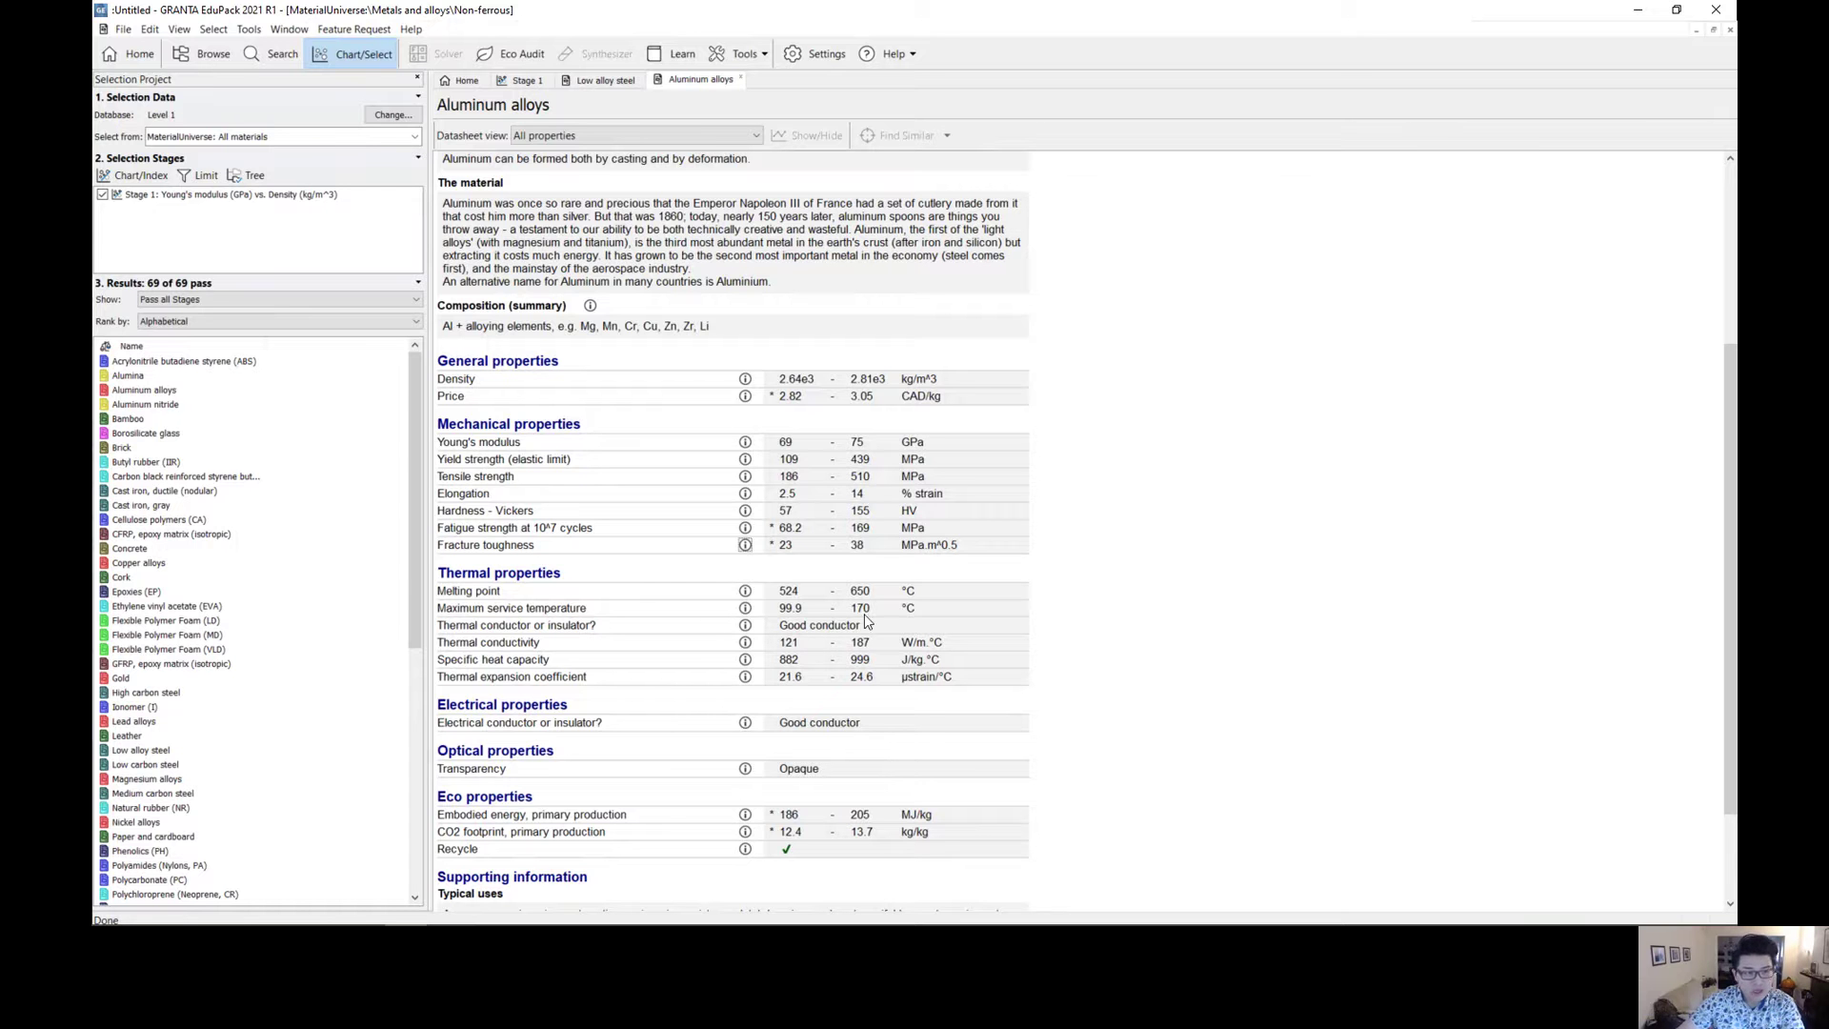
- Change the database to Level 3, apply it to the current selection project, and browse the updated list of passing materials
{"action": "left_click", "coordinate": [393, 114]}
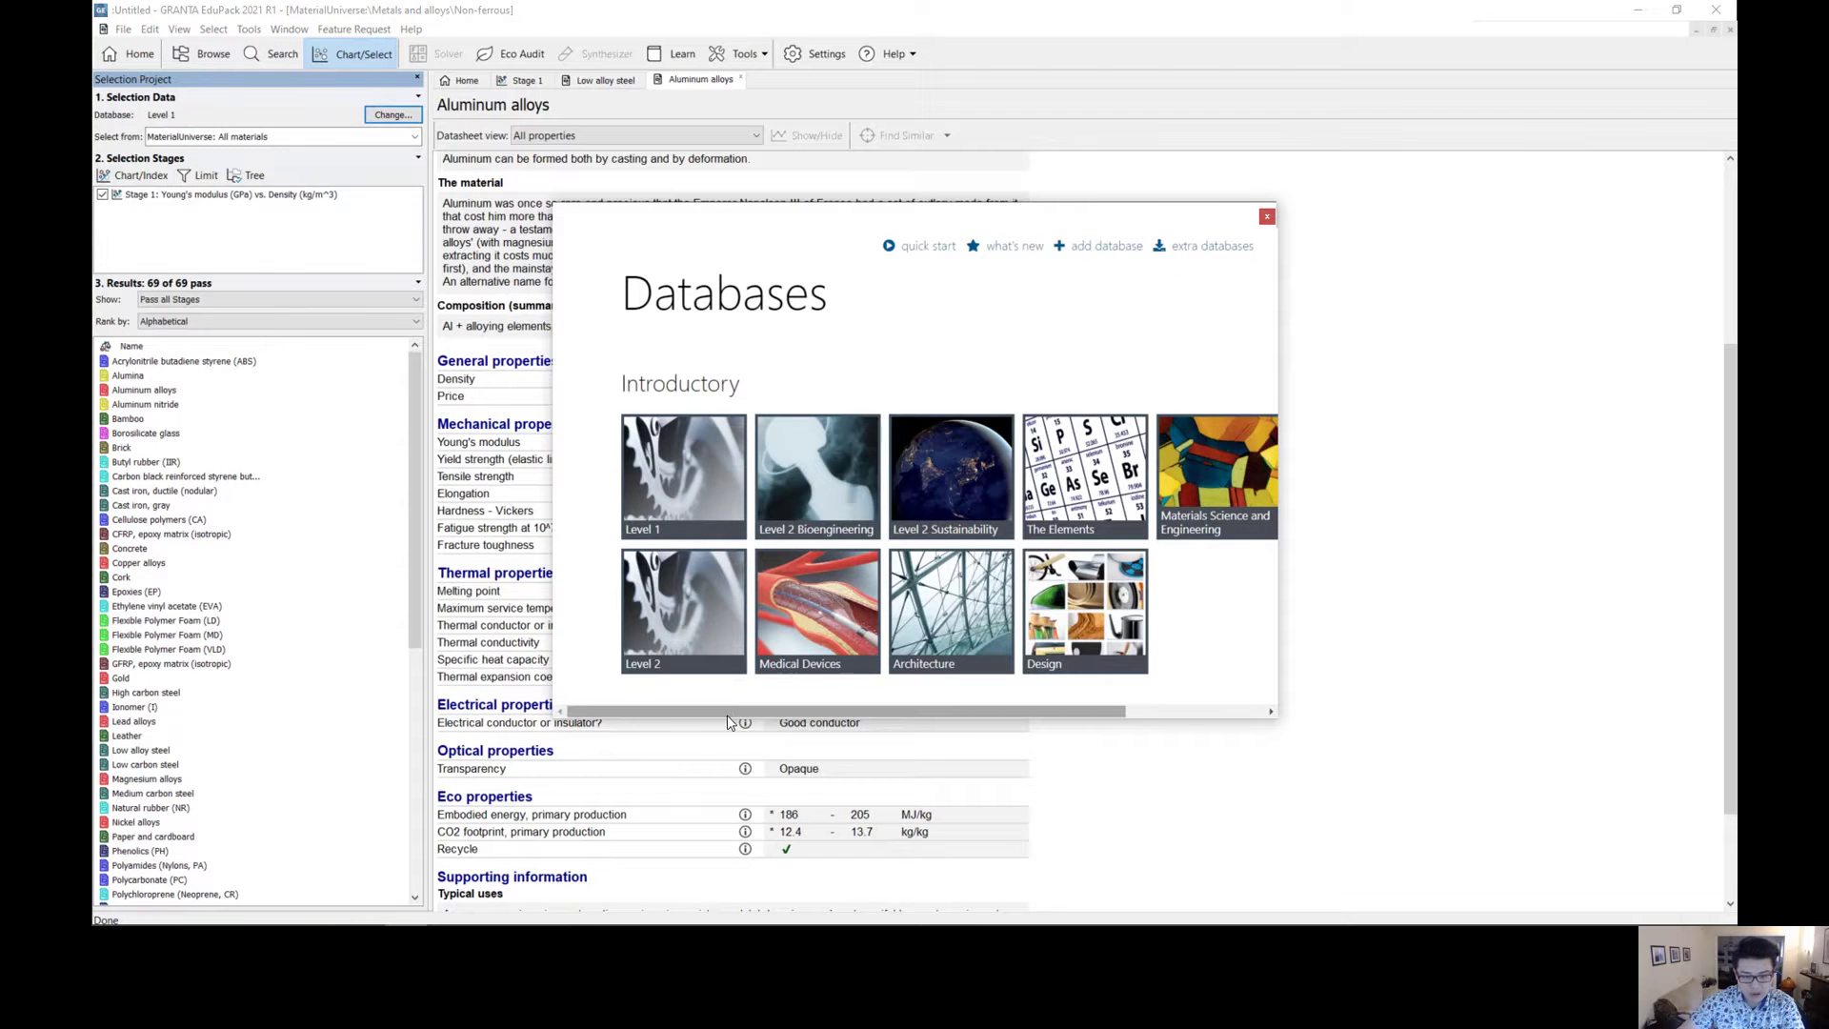
{"action": "left_click_drag", "start_coordinate": [728, 711], "coordinate": [1100, 697]}
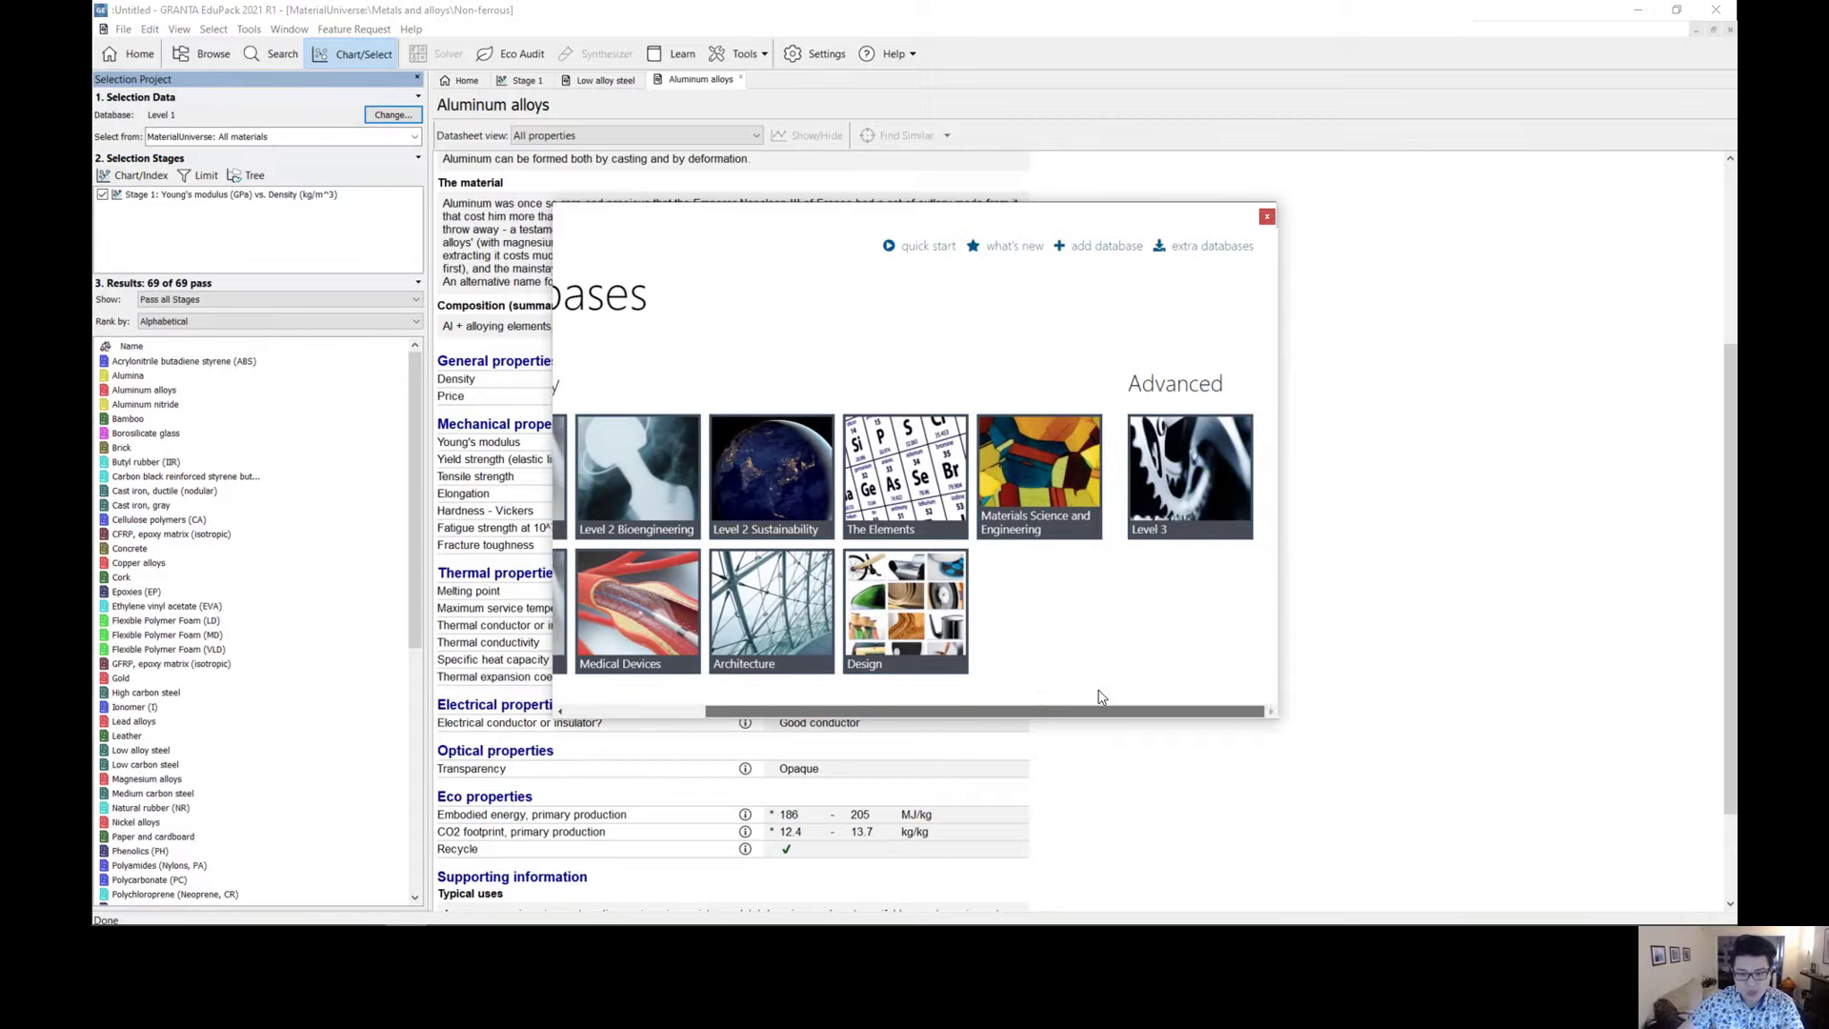
{"action": "left_click", "coordinate": [1196, 474]}
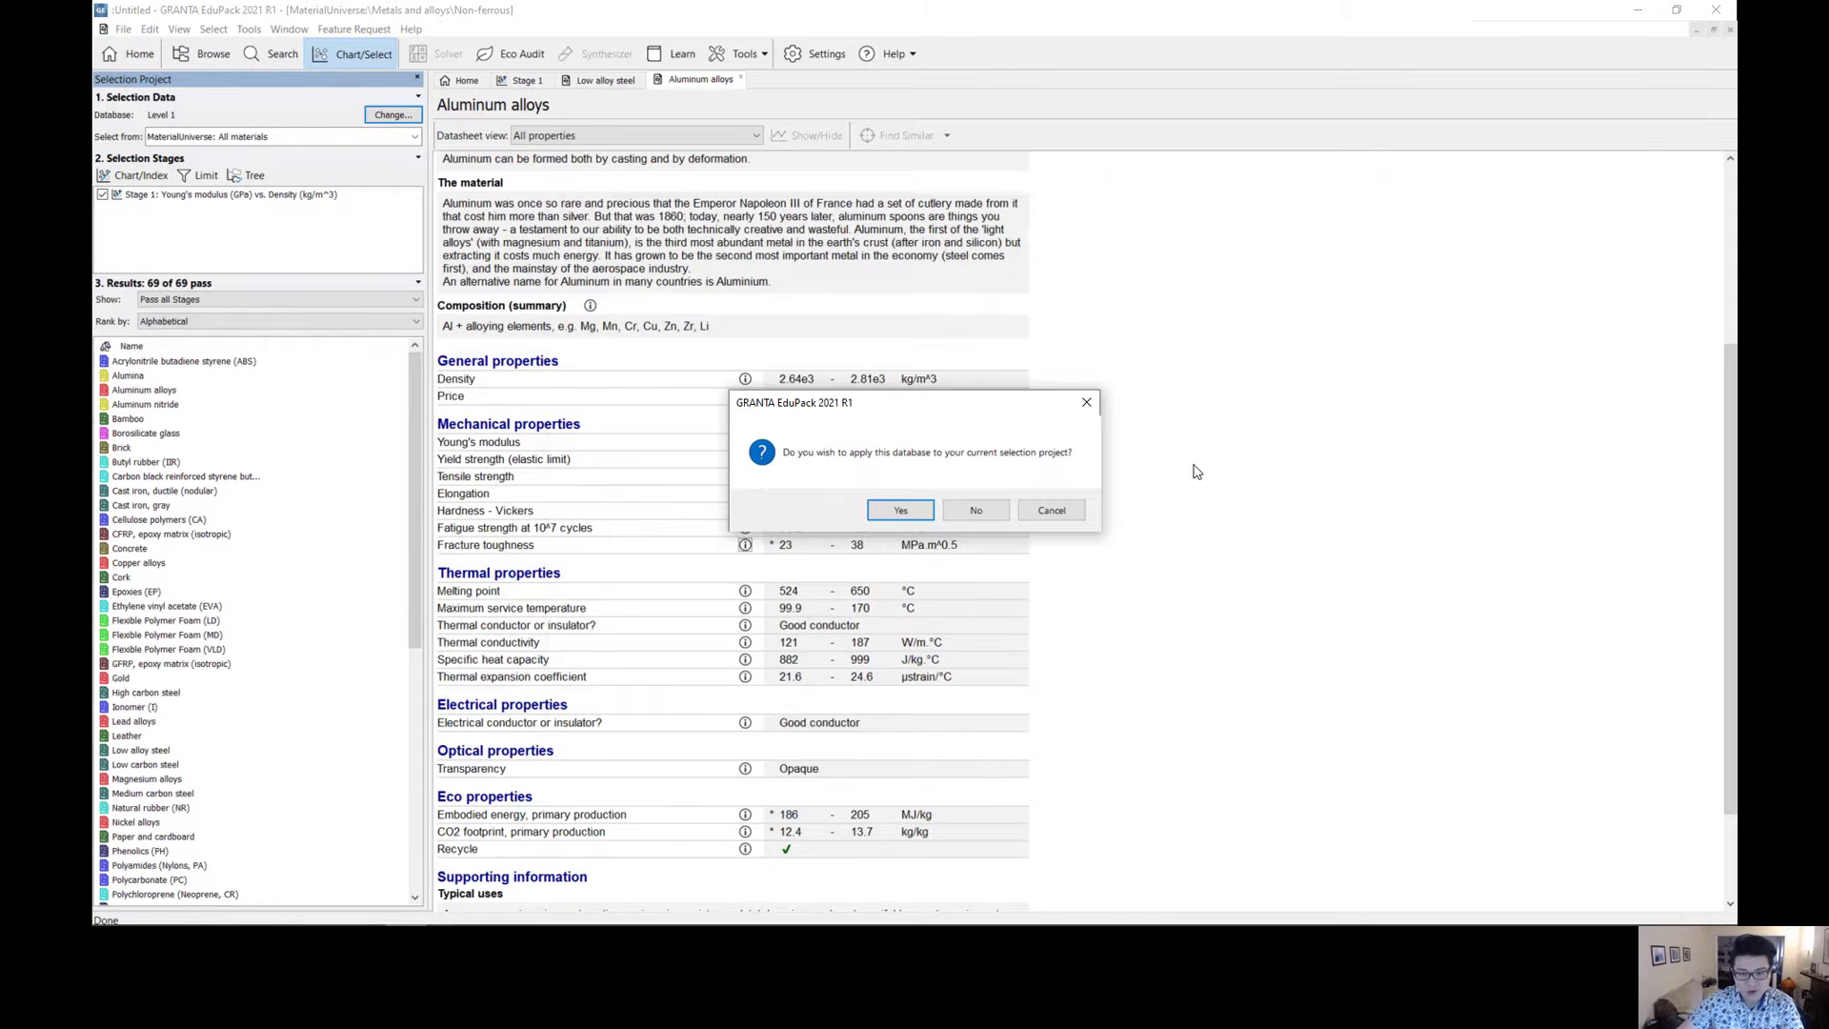
{"action": "left_click", "coordinate": [900, 511]}
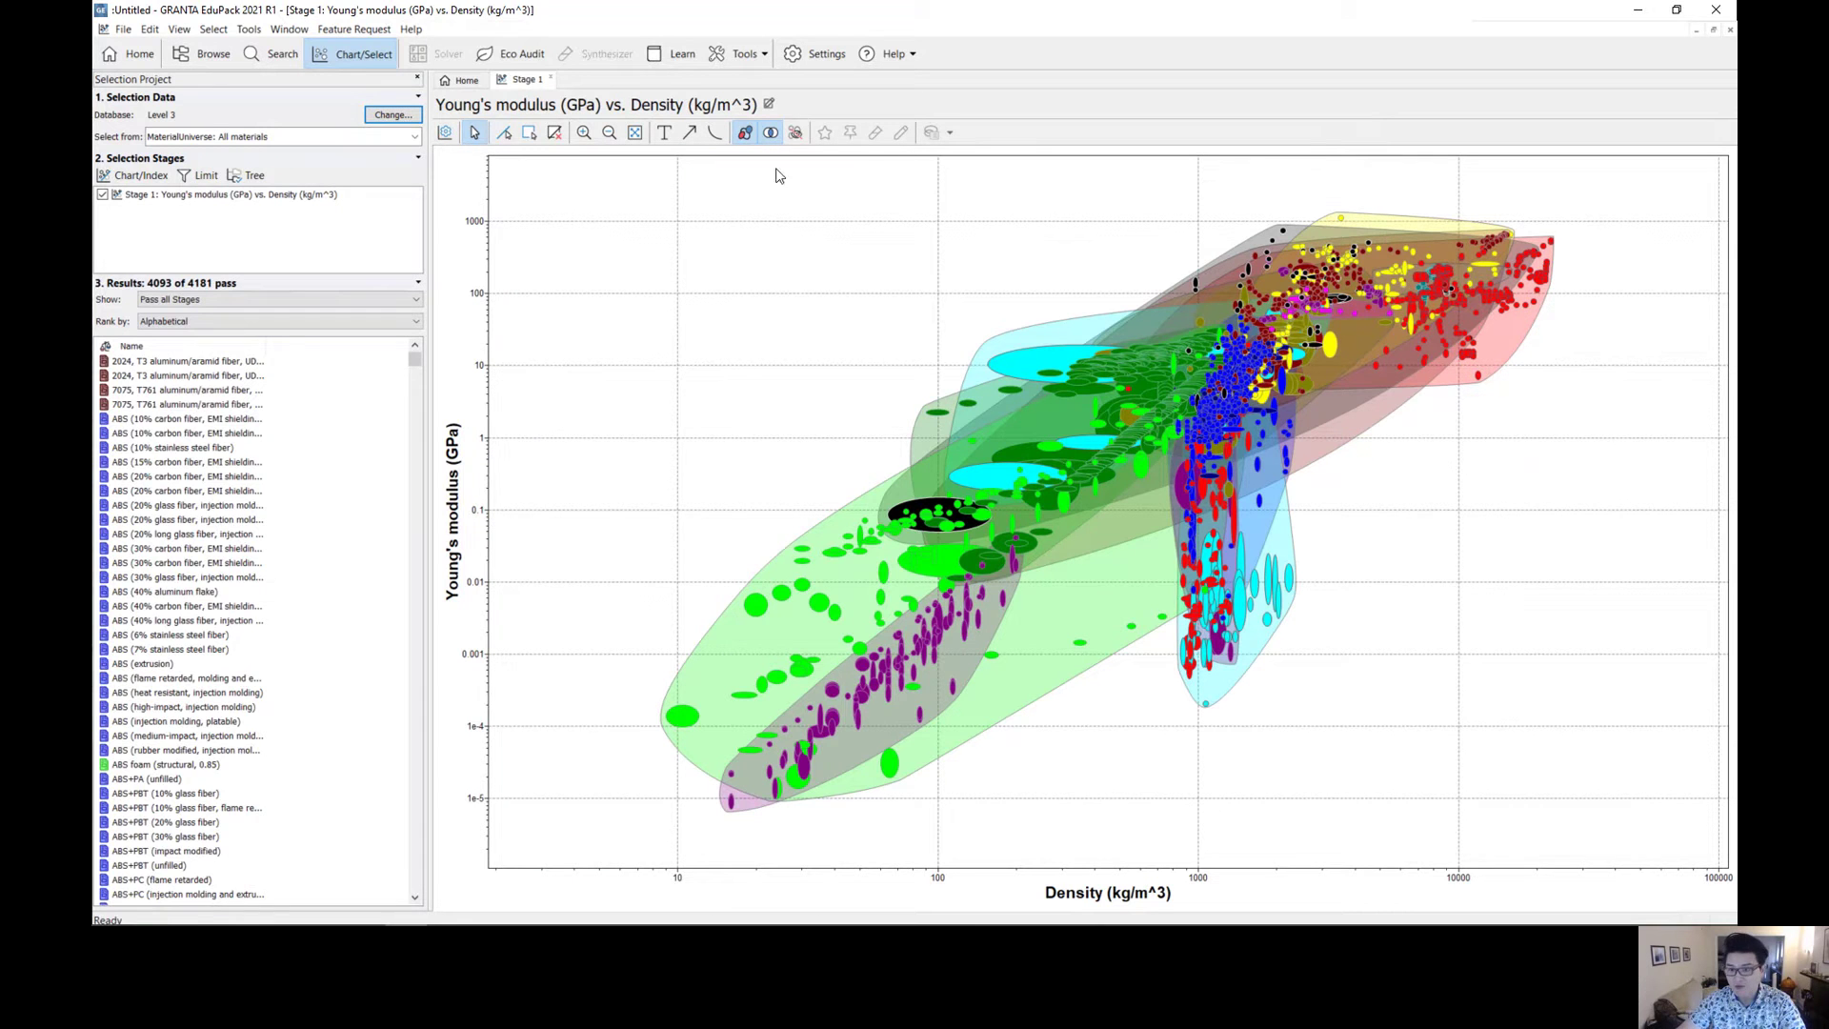
{"action": "left_click_drag", "start_coordinate": [414, 362], "coordinate": [298, 490]}
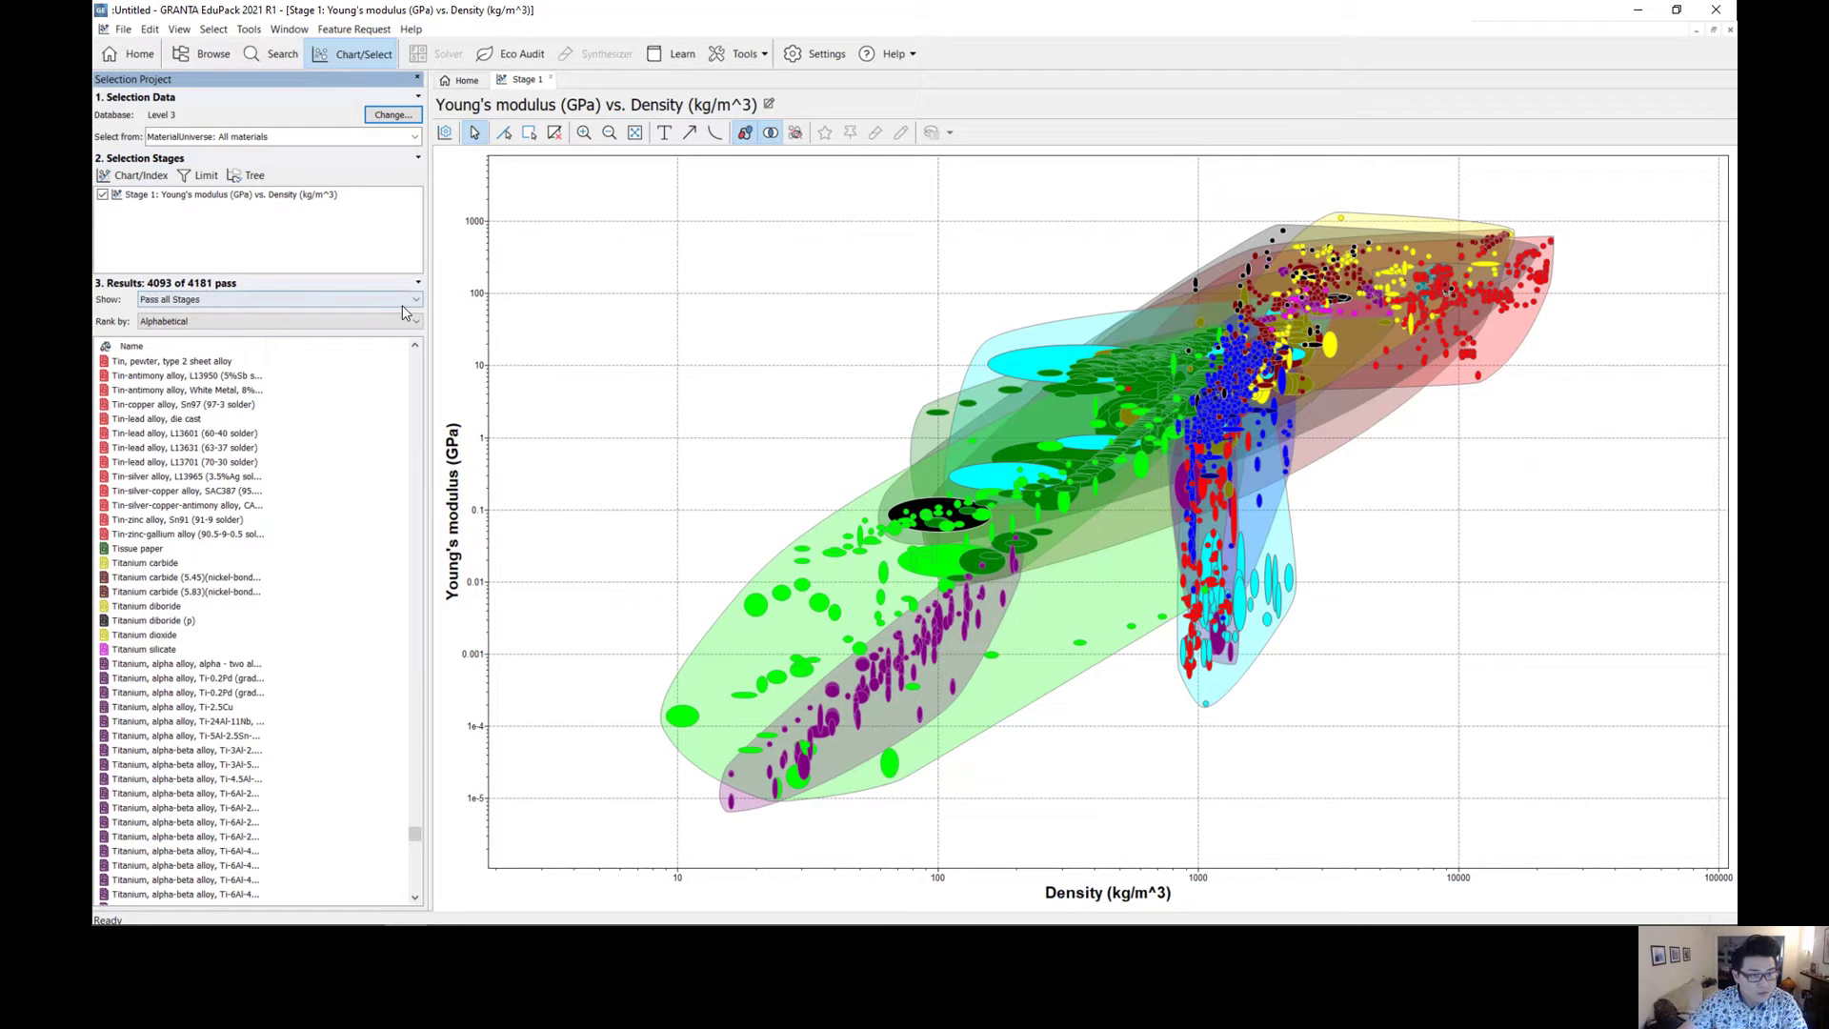
- Search the Level 3 database for "aluminum" and expand the MaterialUniverse results
{"action": "left_click", "coordinate": [277, 54]}
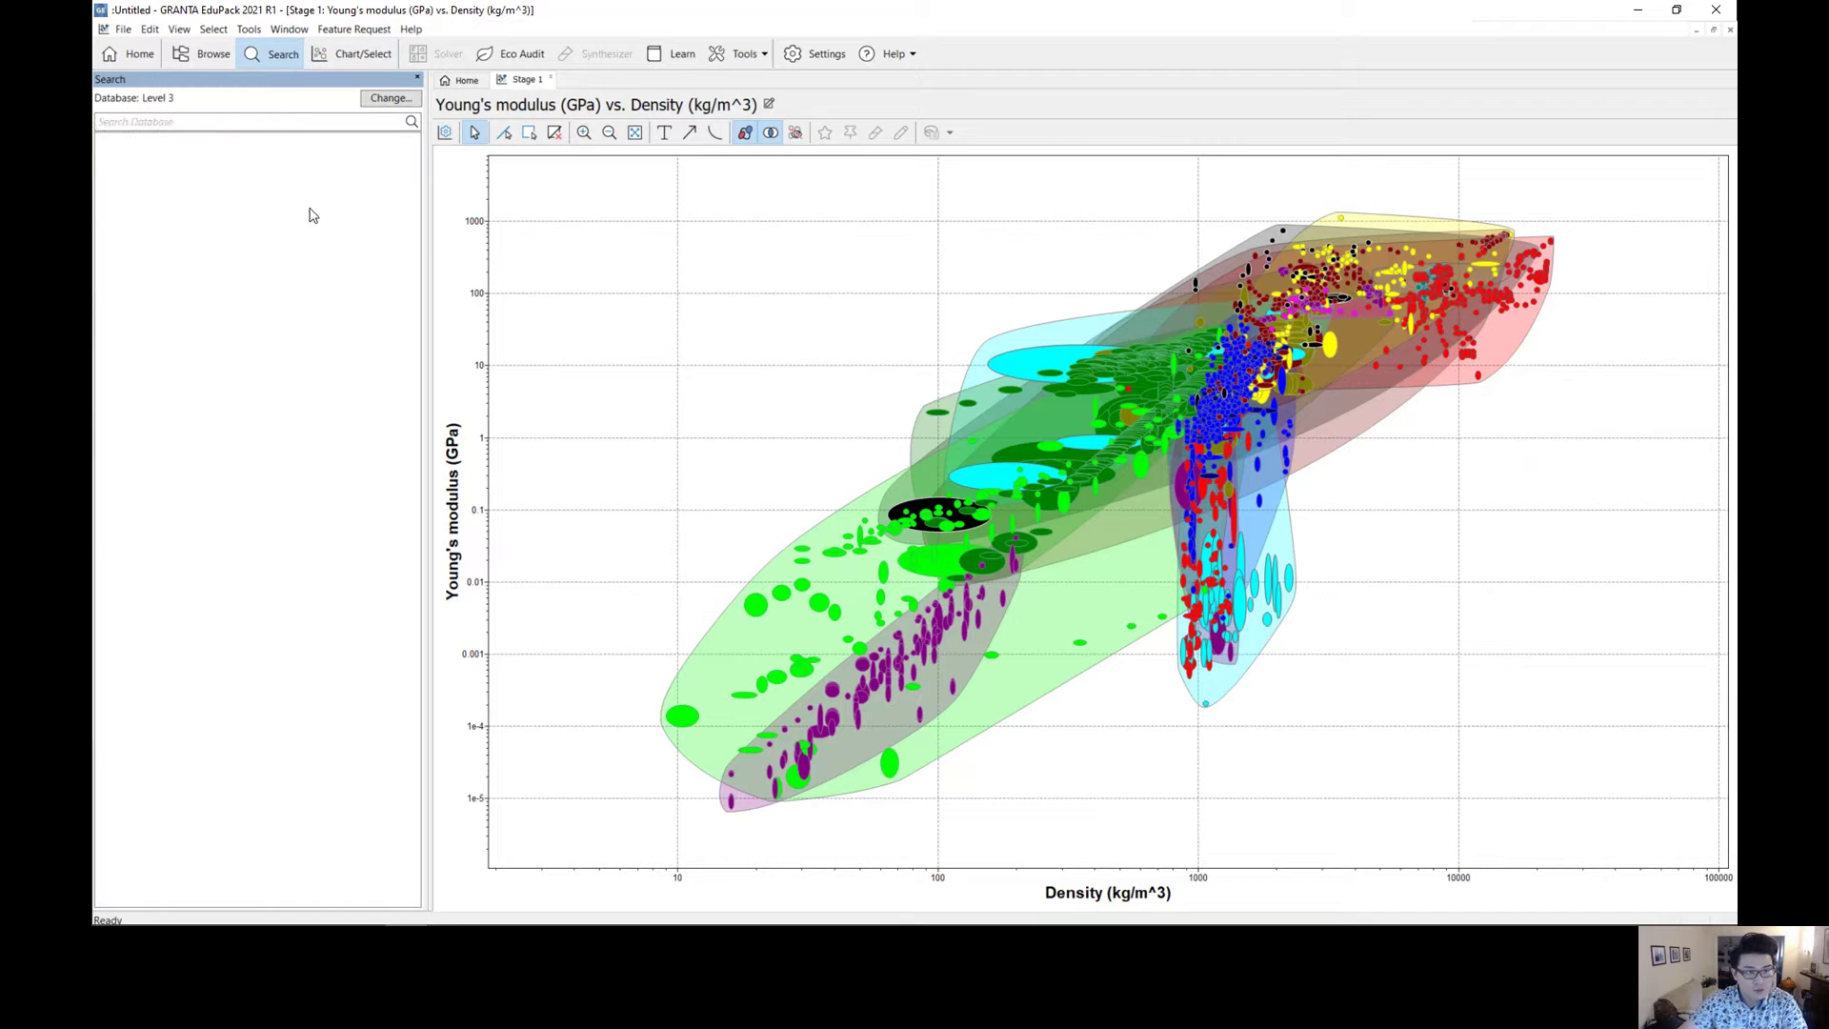
{"action": "left_click", "coordinate": [210, 119]}
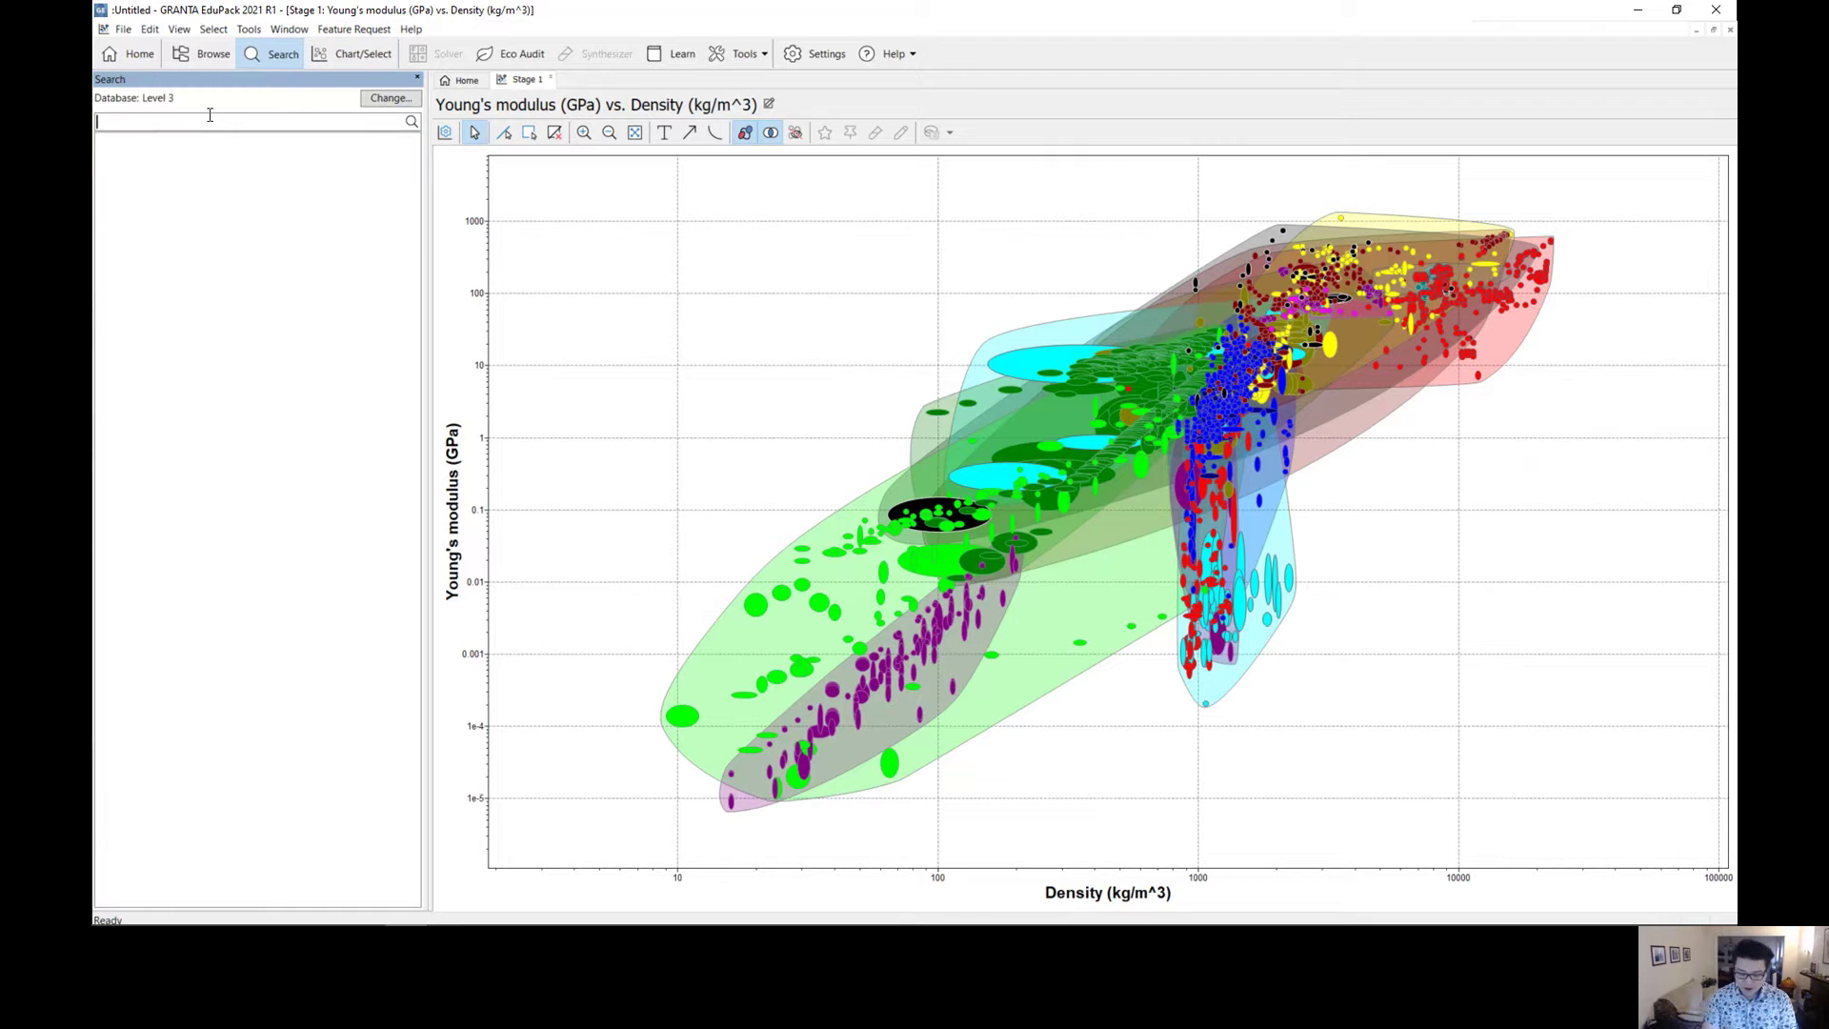
{"action": "type", "text": "aluminum"}
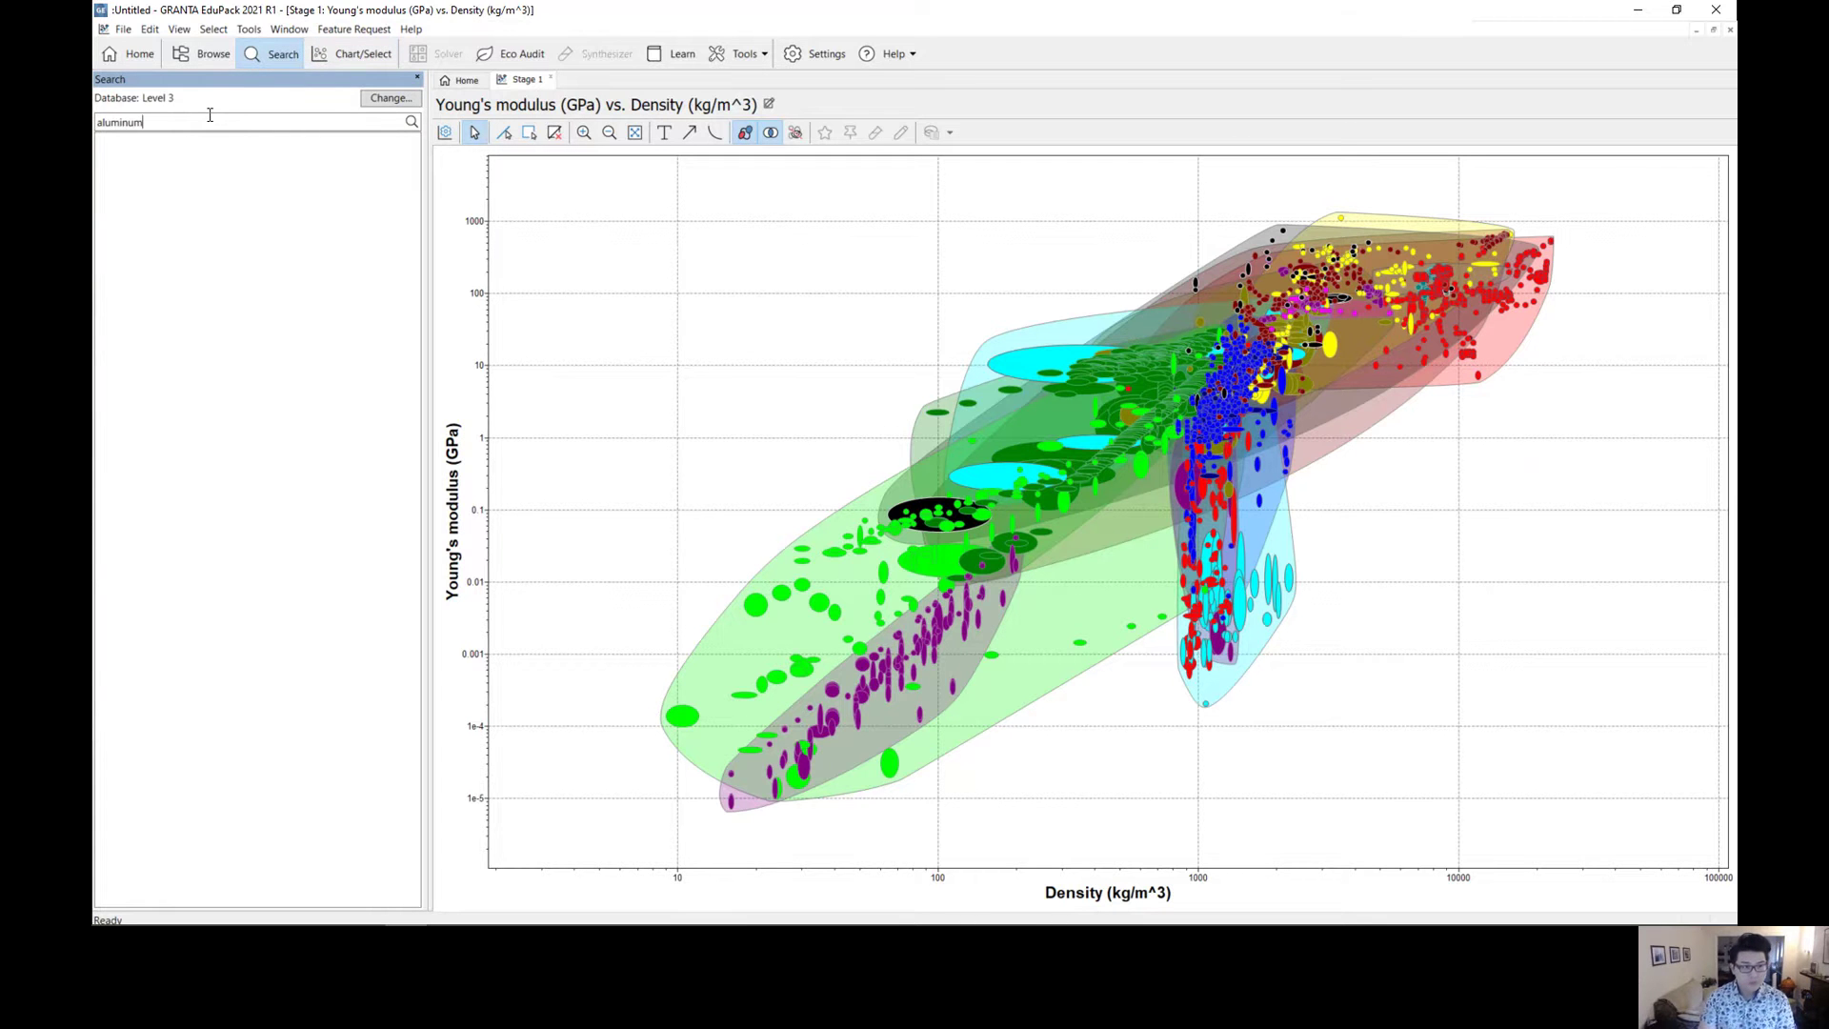
{"action": "key", "text": "Return"}
{"action": "left_click", "coordinate": [162, 147]}
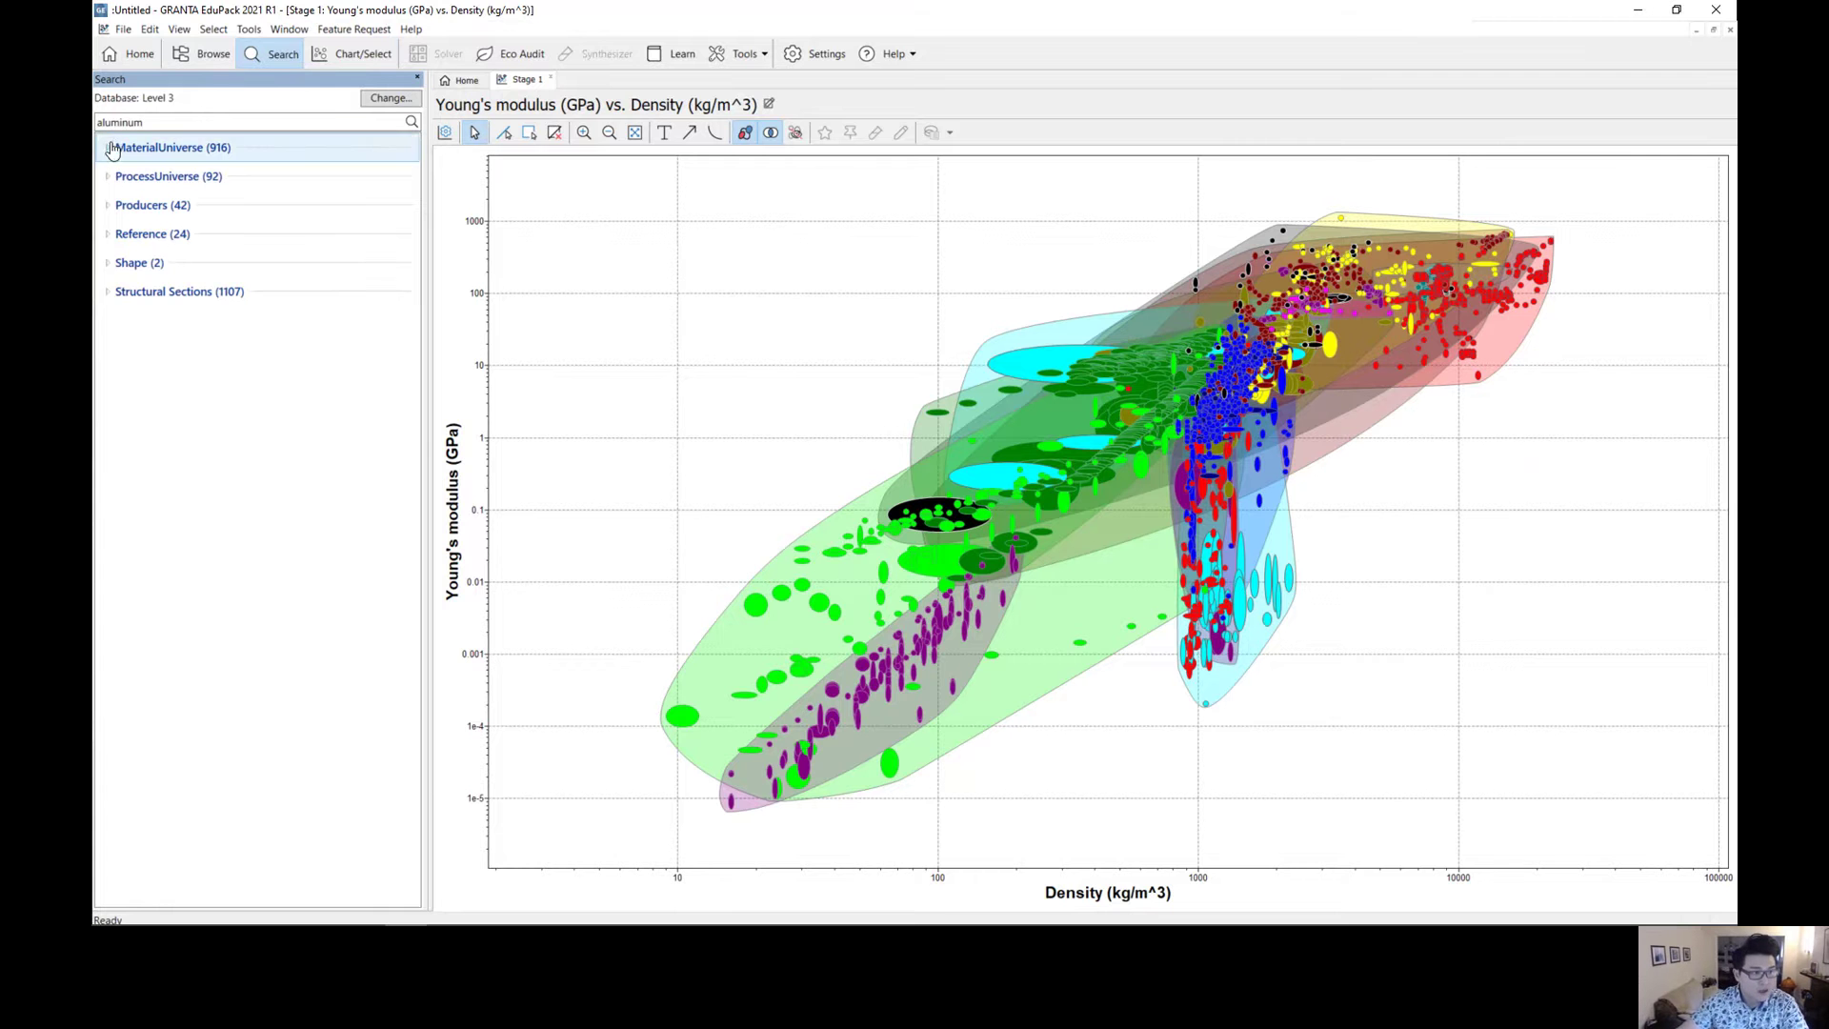
{"action": "left_click", "coordinate": [107, 147]}
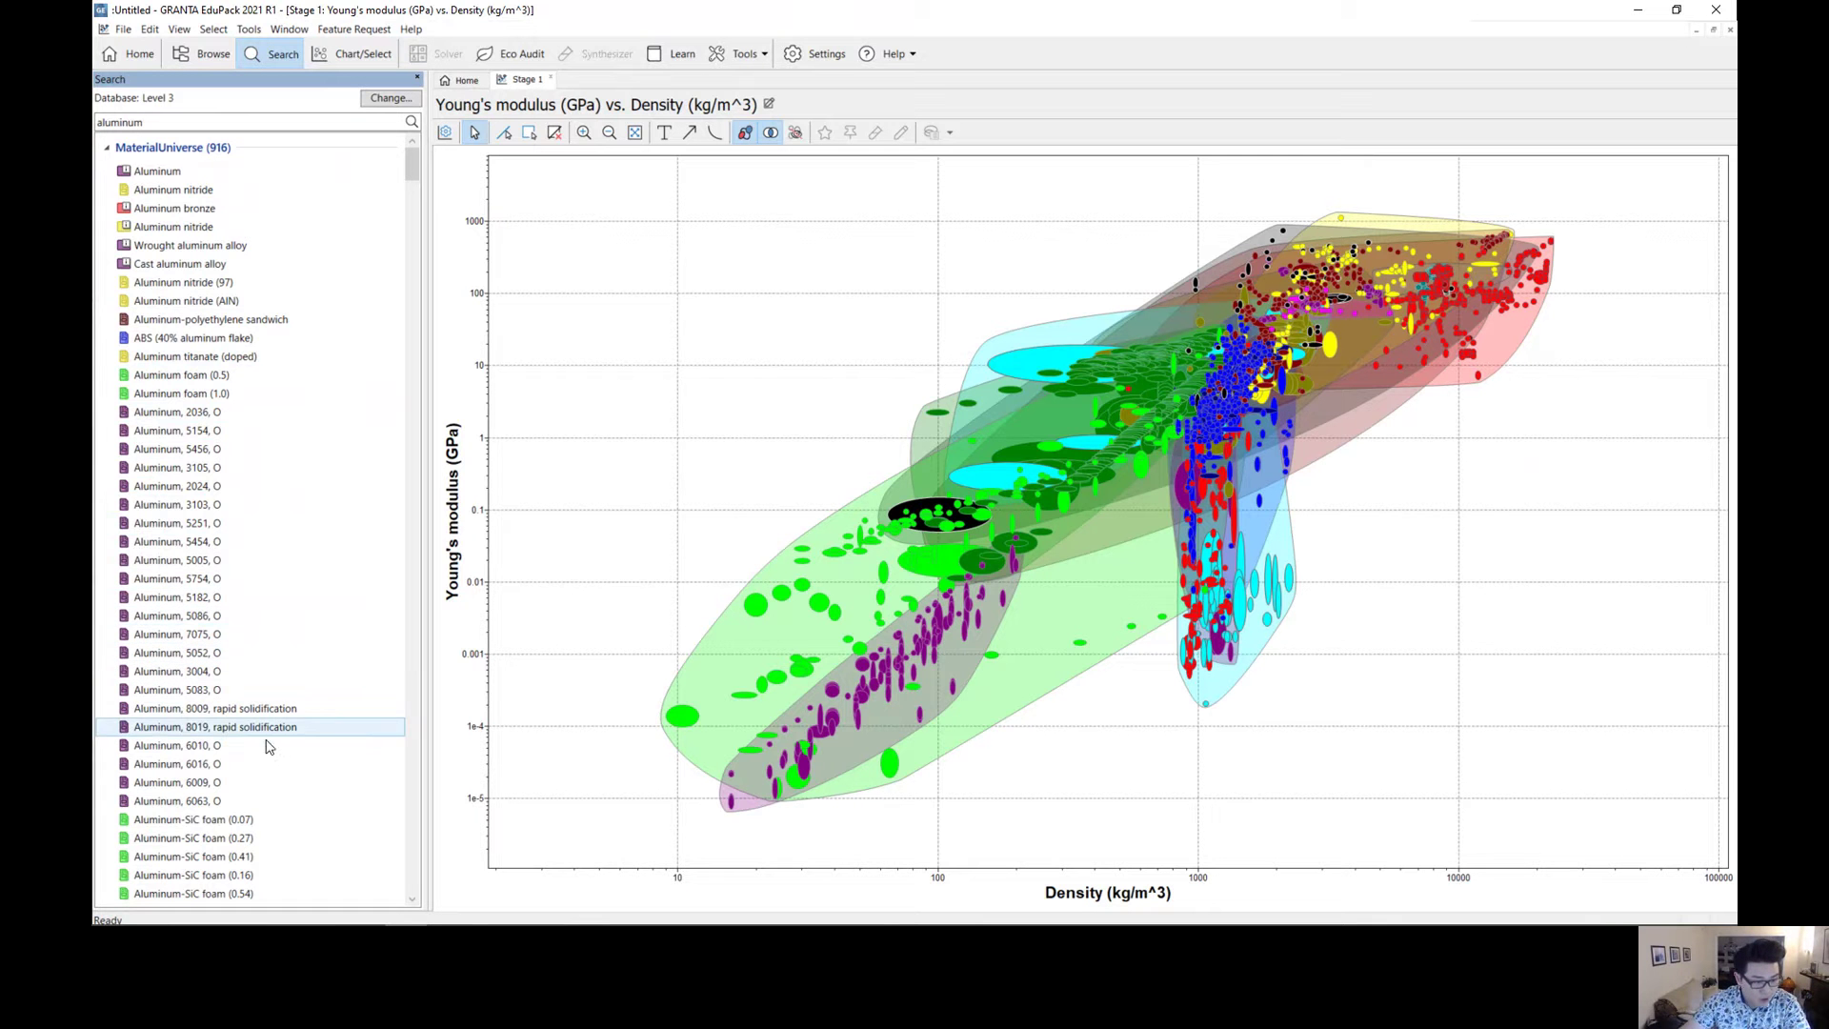
- Open the datasheet for "Aluminum, 7075, O" from the search results
{"action": "scroll", "coordinate": [249, 762], "scroll_direction": "down", "scroll_amount": 1}
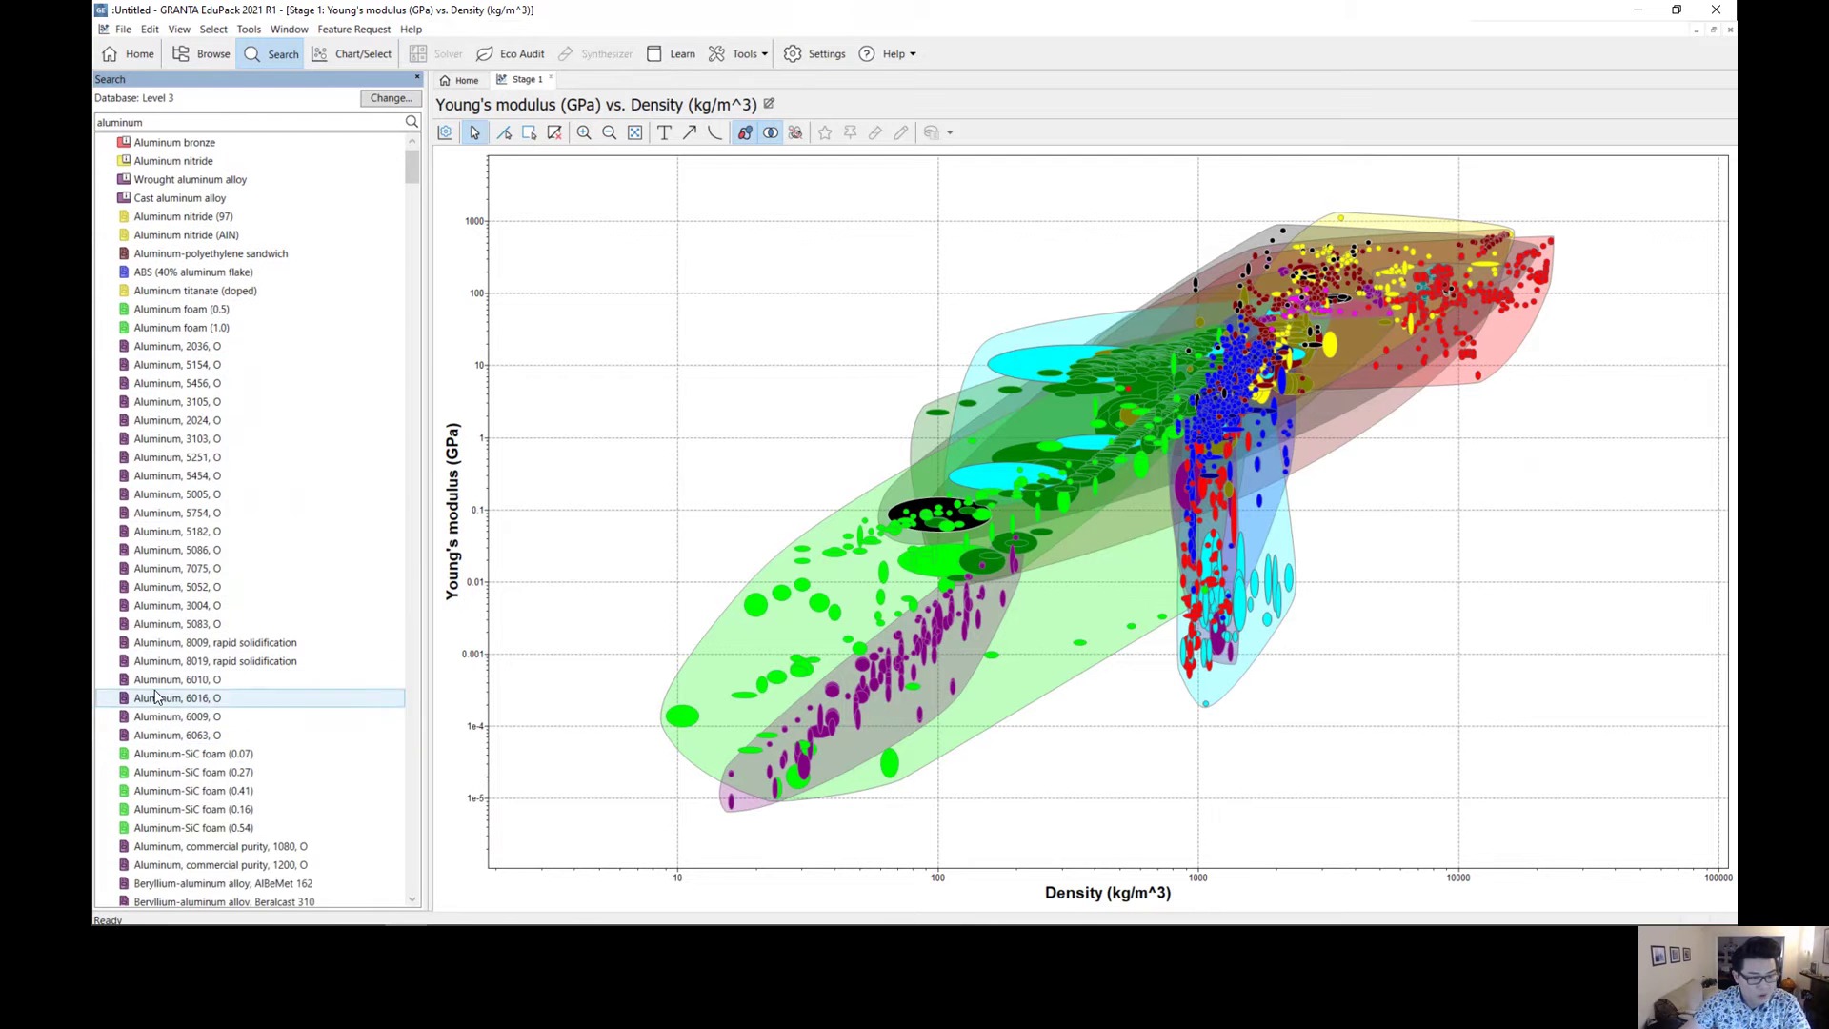
{"action": "left_click", "coordinate": [167, 571]}
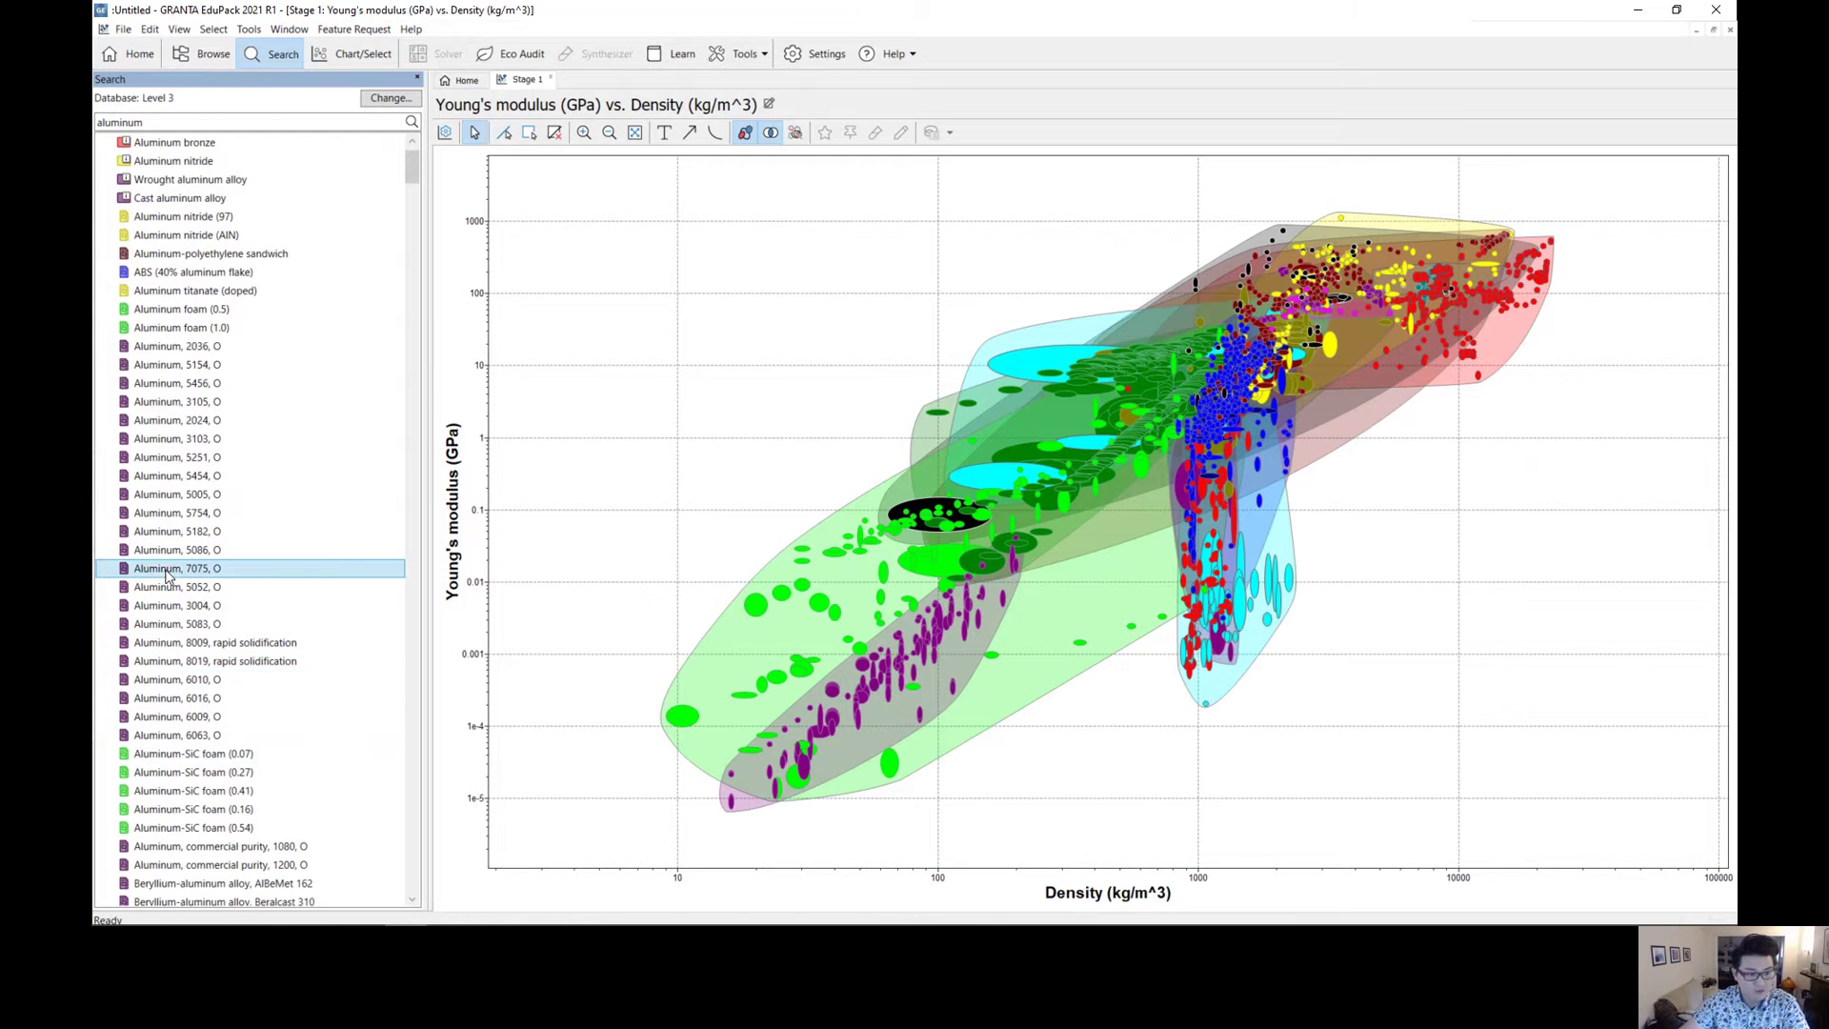
{"action": "double_click", "coordinate": [224, 564]}
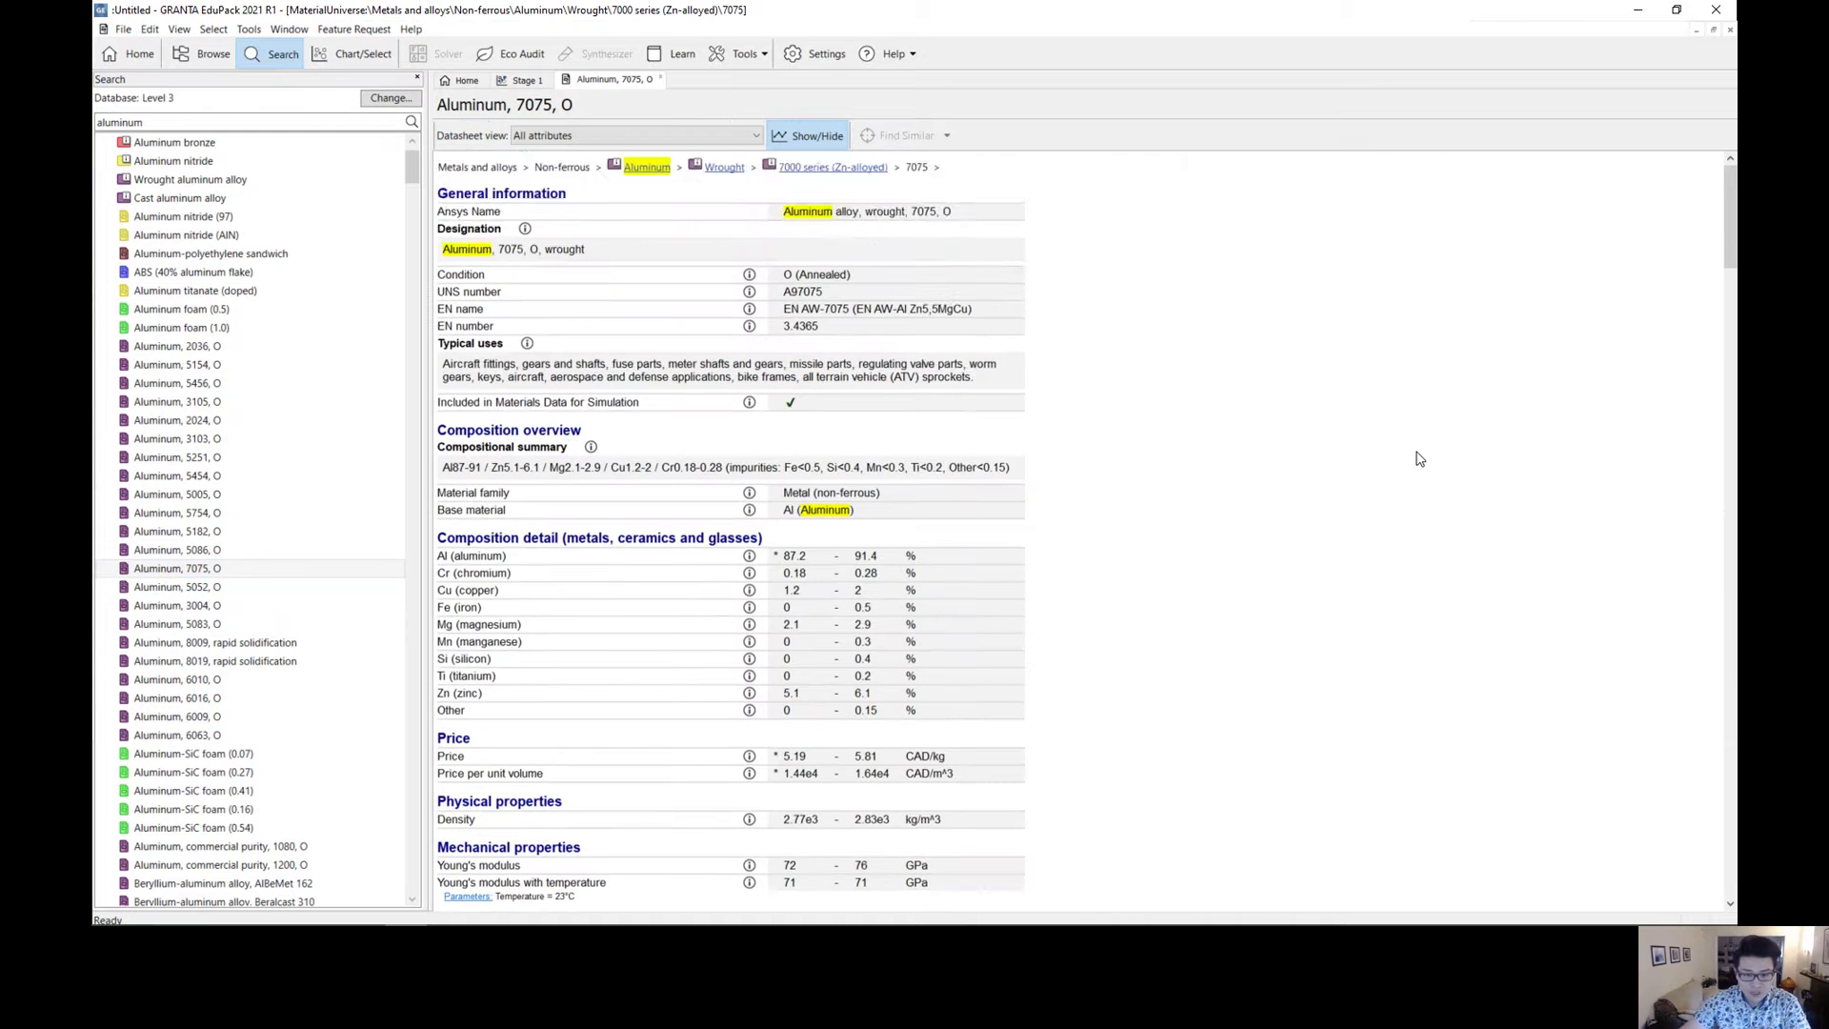
- Review the Aluminum, 7075, O datasheet, covering its composition, mechanical, thermal, electrical, processing and durability properties
{"action": "scroll", "coordinate": [1419, 460], "scroll_direction": "down", "scroll_amount": 2}
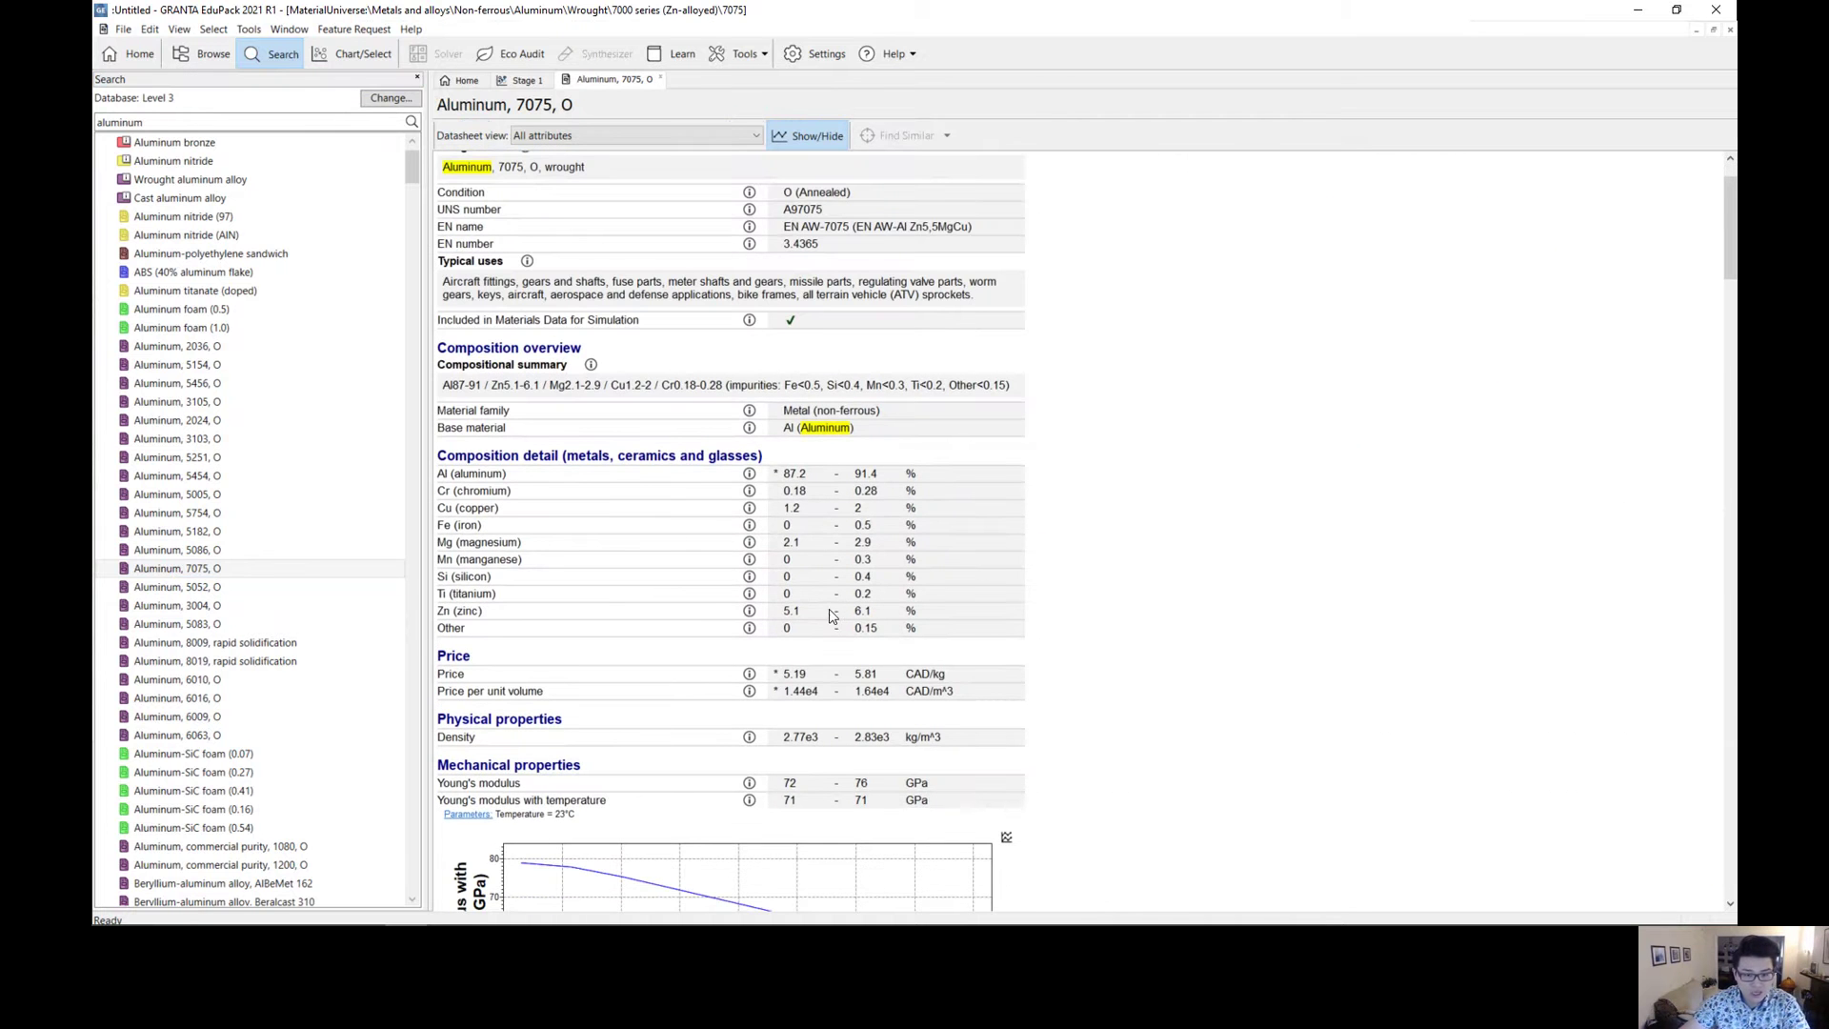
{"action": "scroll", "coordinate": [1074, 588], "scroll_direction": "down", "scroll_amount": 5}
{"action": "scroll", "coordinate": [1077, 582], "scroll_direction": "down", "scroll_amount": 15}
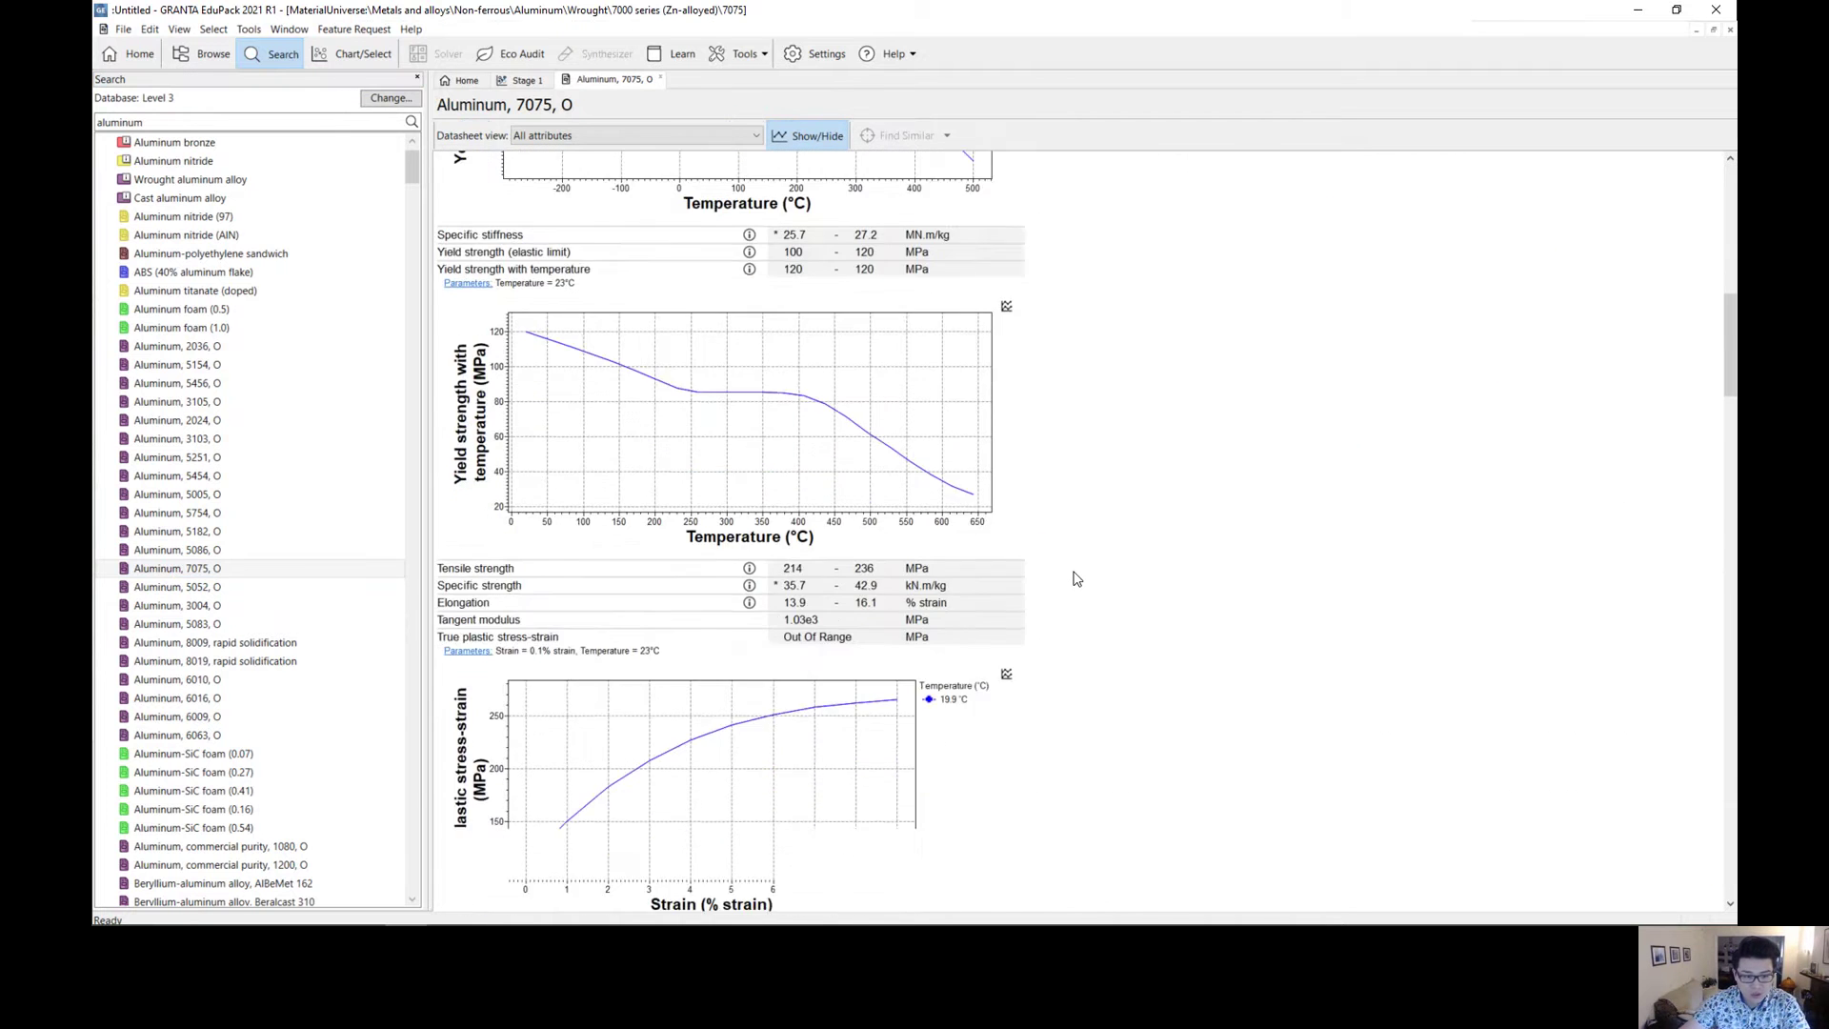
{"action": "scroll", "coordinate": [1076, 577], "scroll_direction": "down", "scroll_amount": 18}
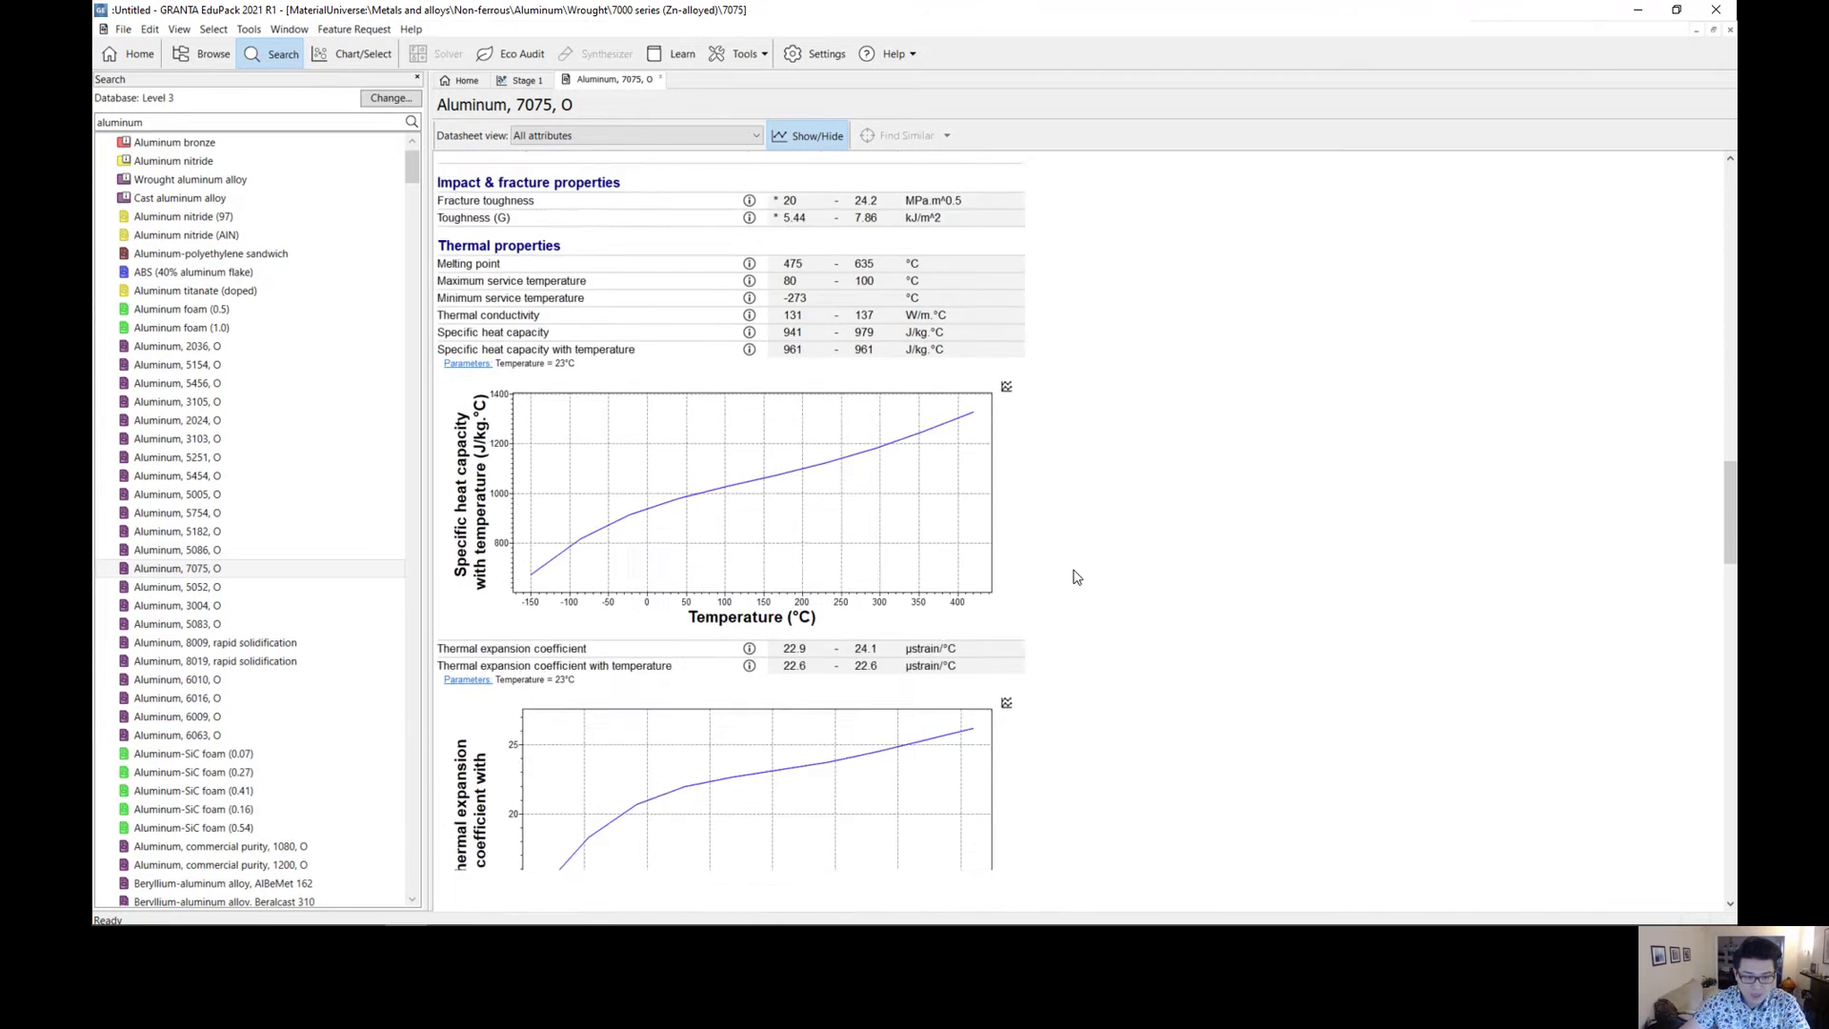
{"action": "scroll", "coordinate": [1075, 574], "scroll_direction": "down", "scroll_amount": 2}
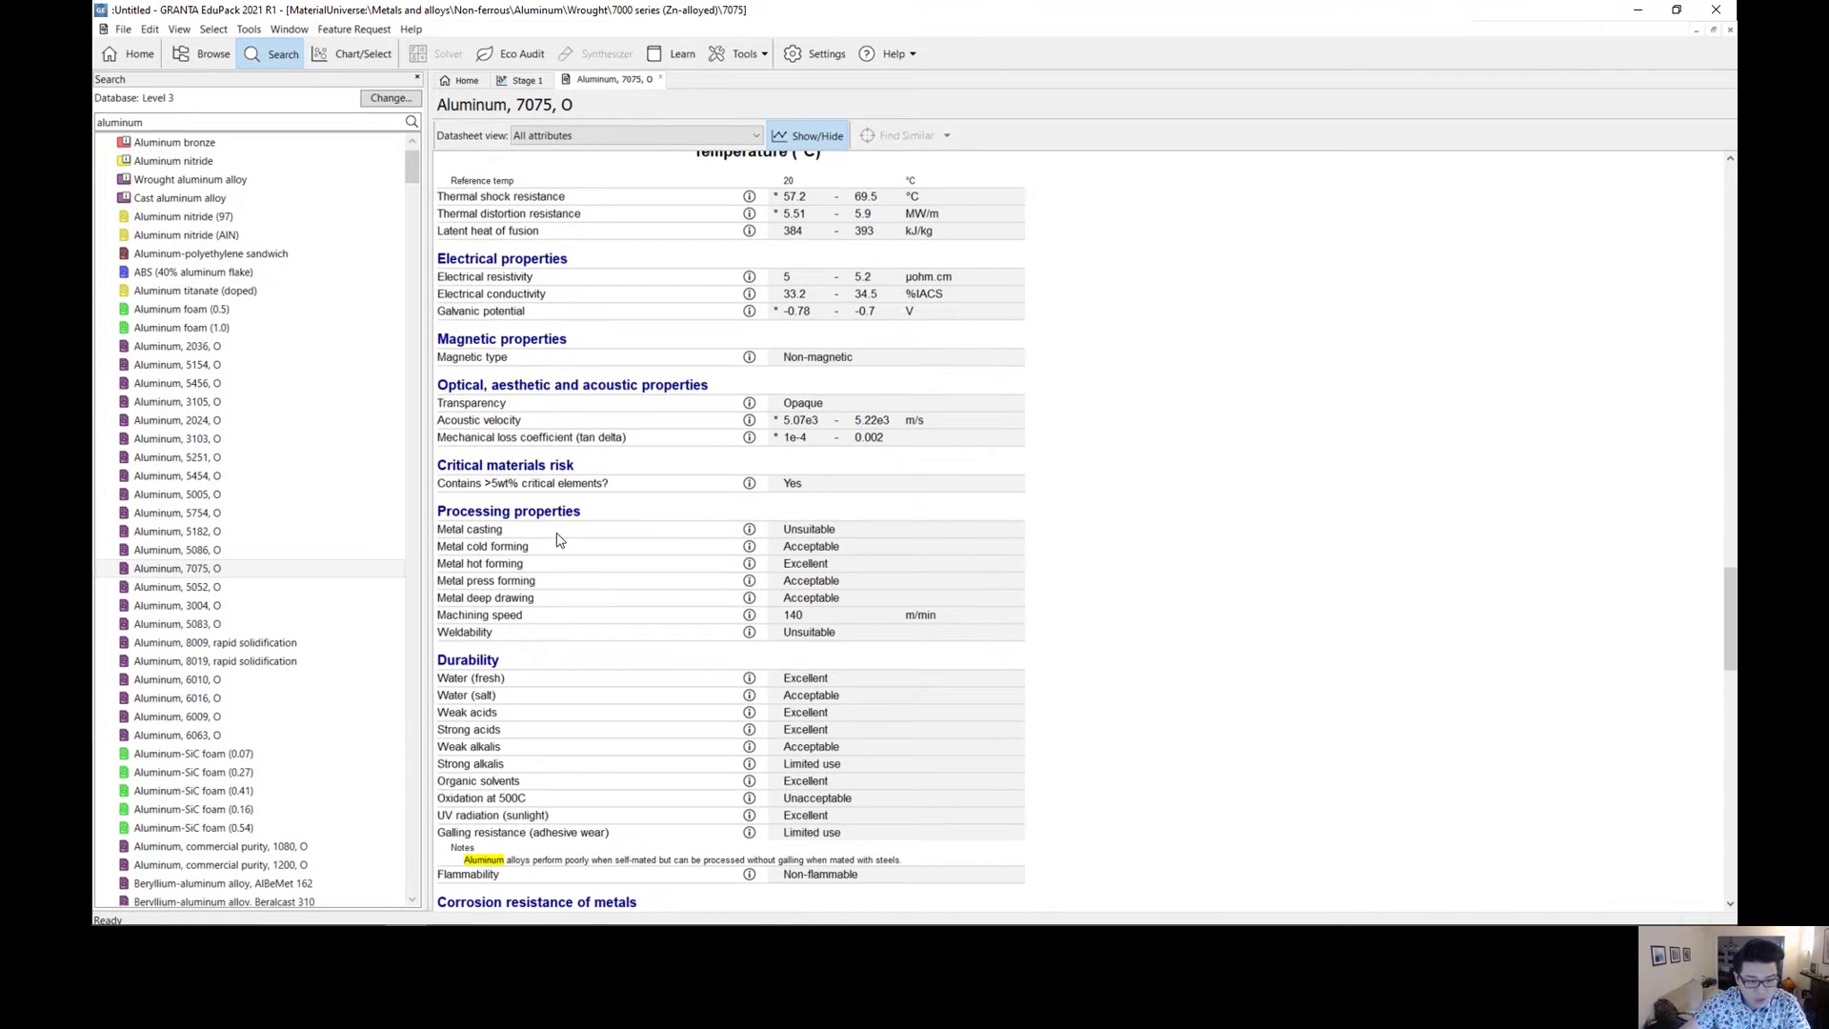
{"action": "scroll", "coordinate": [735, 564], "scroll_direction": "down", "scroll_amount": 1}
{"action": "scroll", "coordinate": [750, 448], "scroll_direction": "up", "scroll_amount": 3}
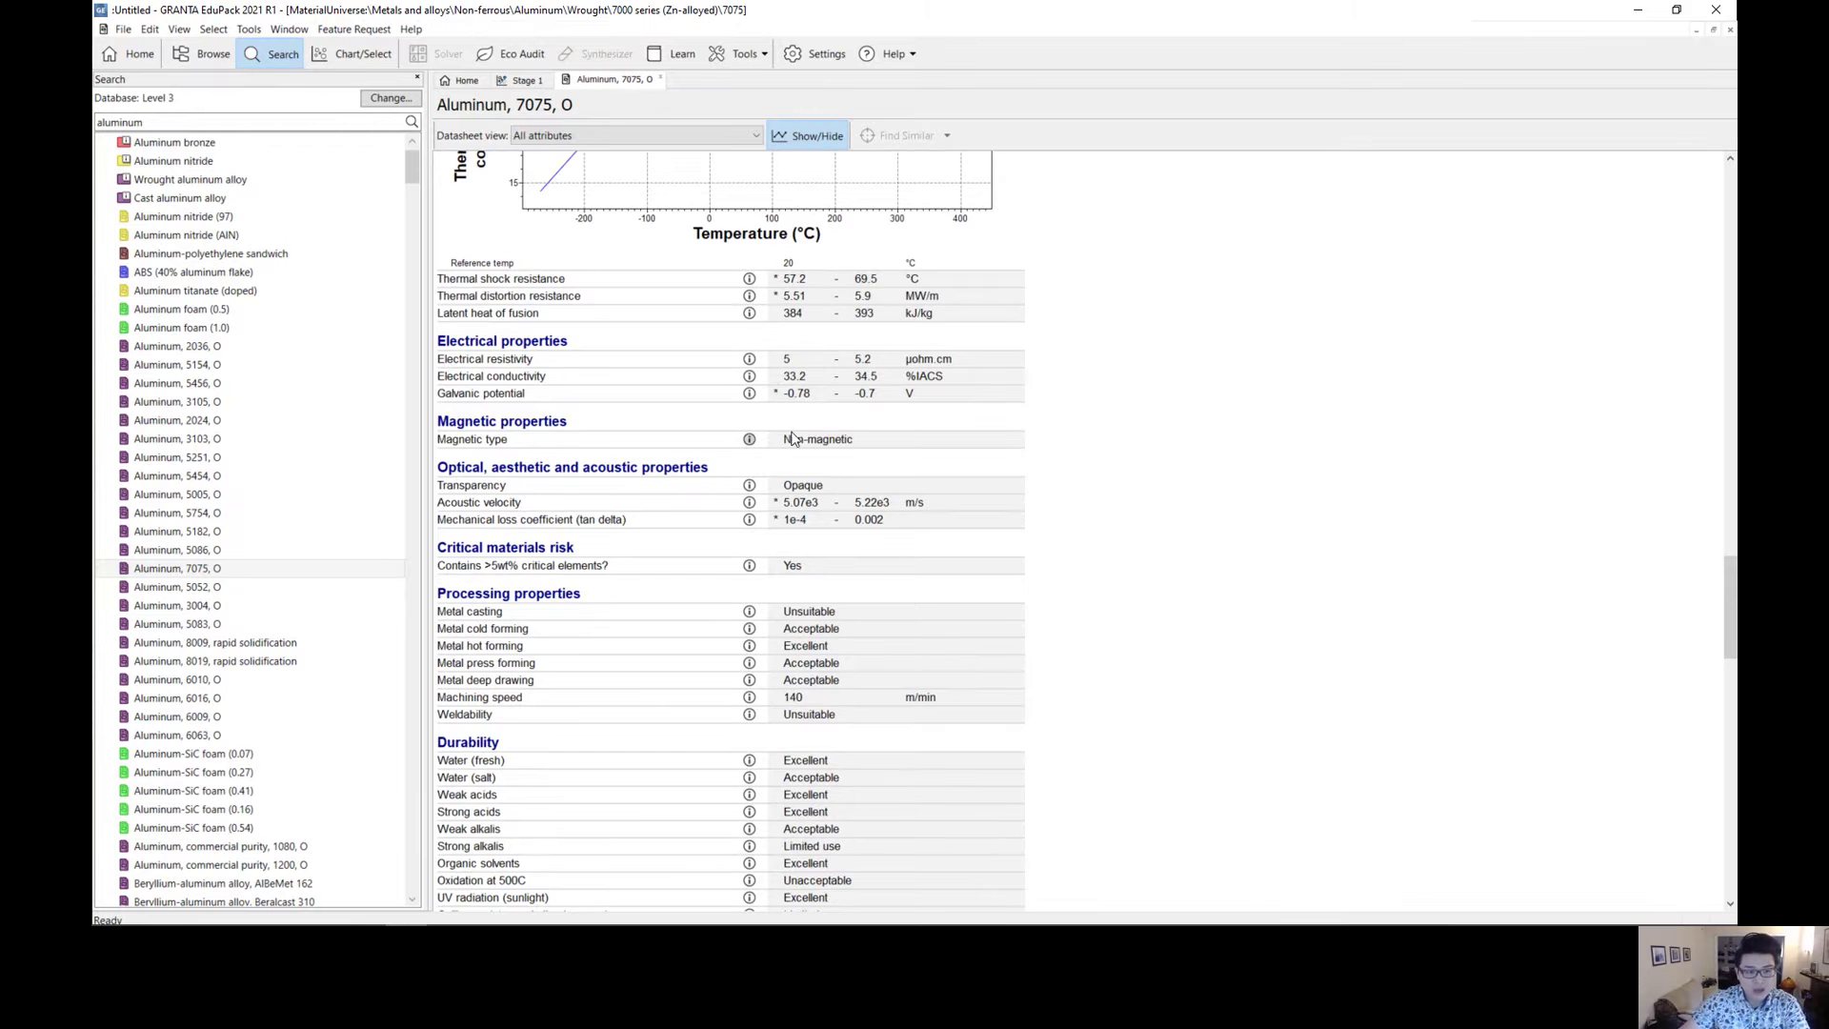
{"action": "scroll", "coordinate": [795, 436], "scroll_direction": "up", "scroll_amount": 2}
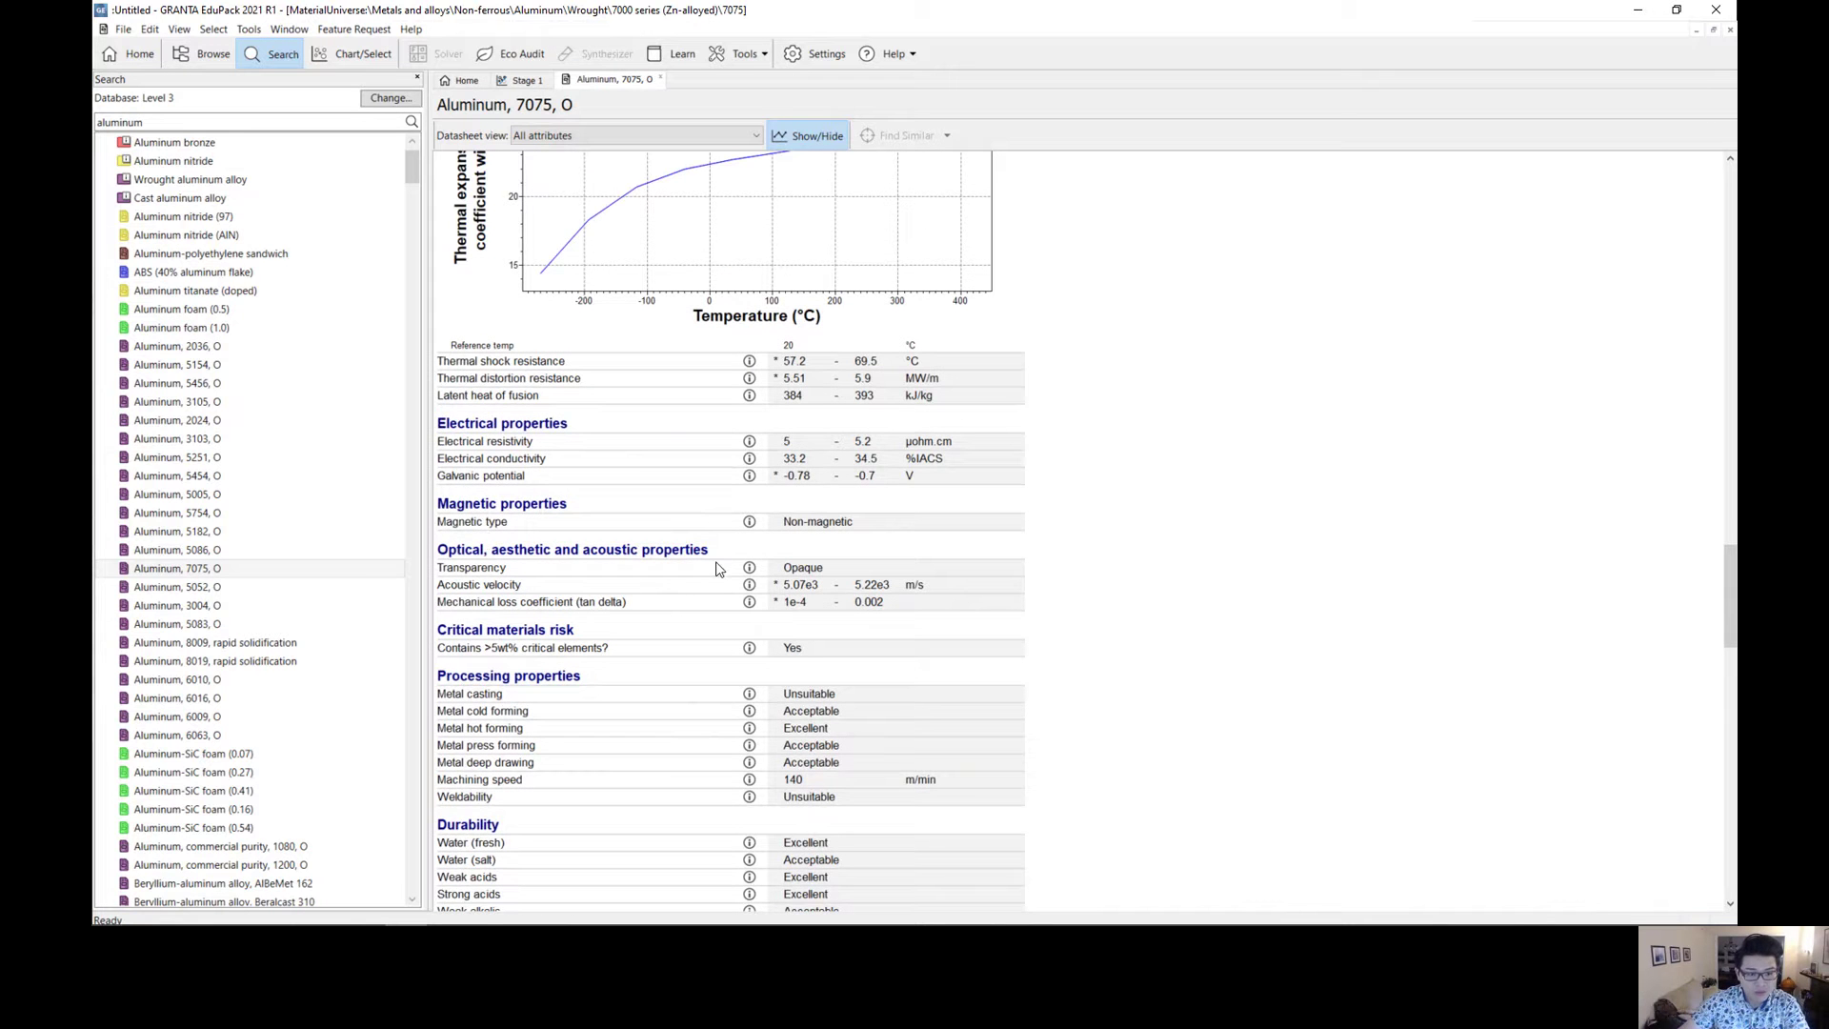
{"action": "scroll", "coordinate": [794, 586], "scroll_direction": "up", "scroll_amount": 3}
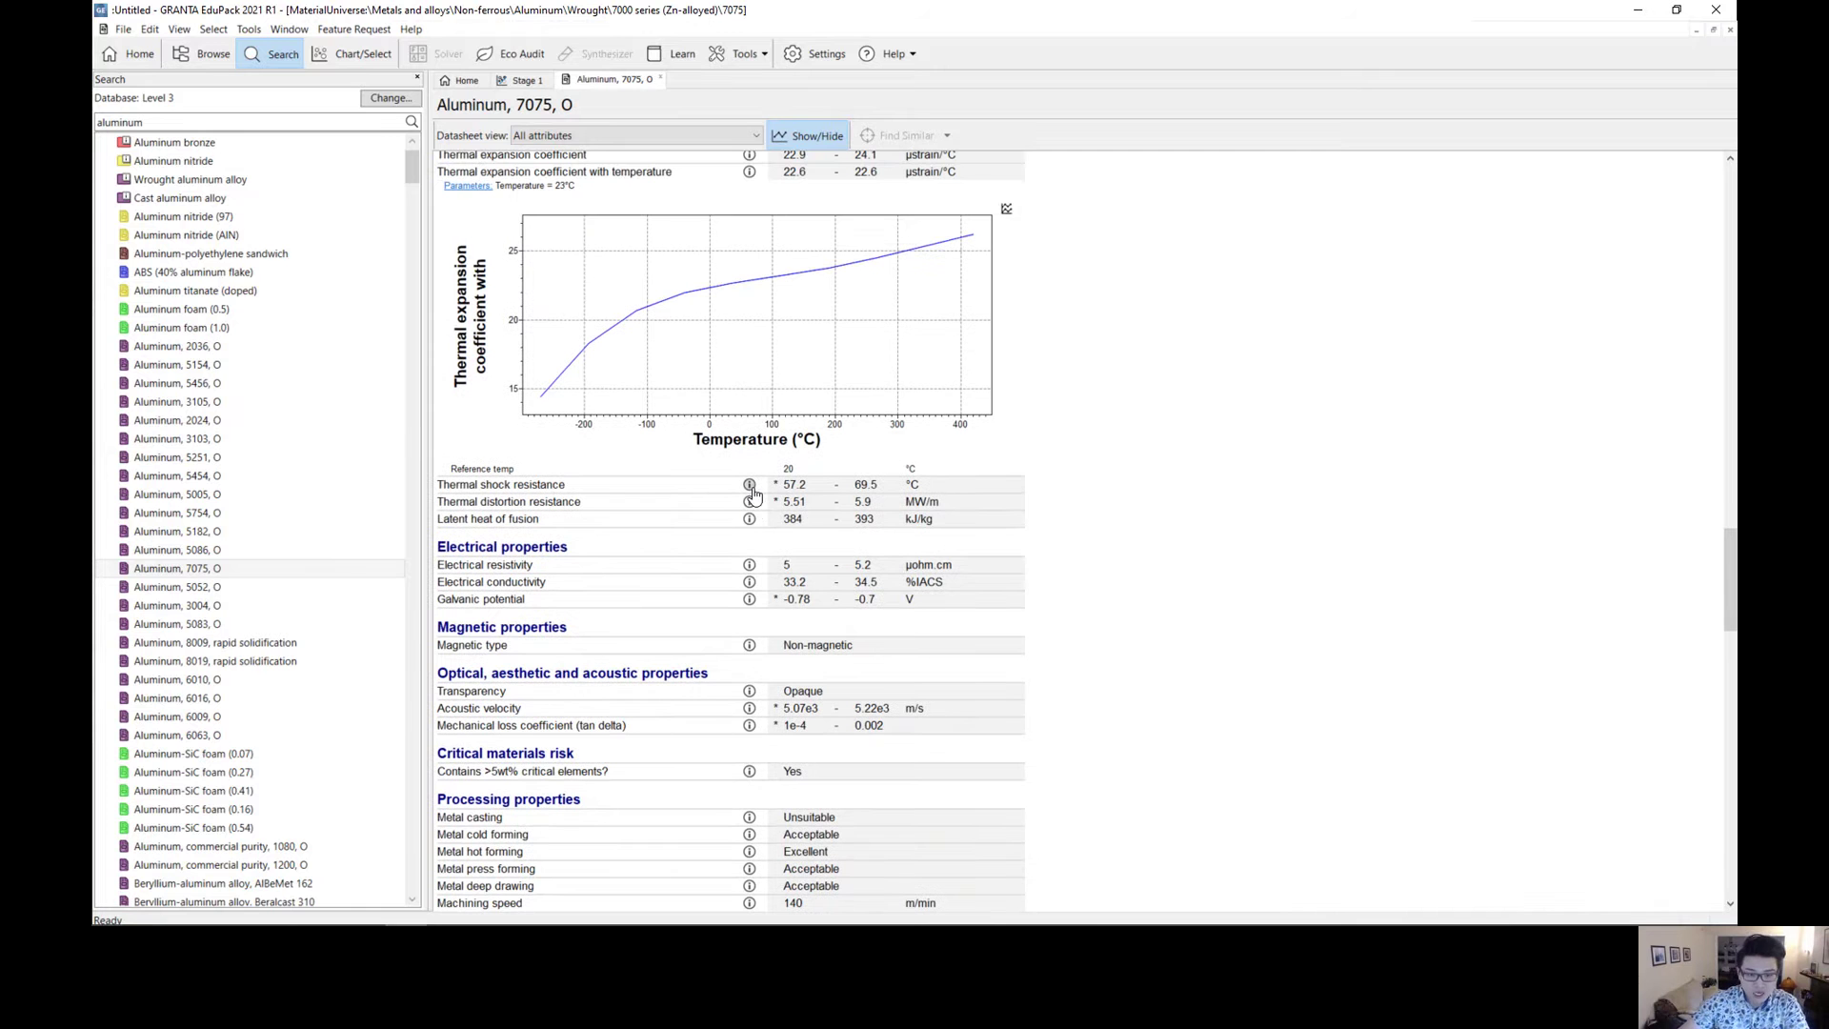
- Read the design notes for electrical resistivity and thermal shock resistance from the Aluminum, 7075, O datasheet
{"action": "left_click", "coordinate": [750, 565]}
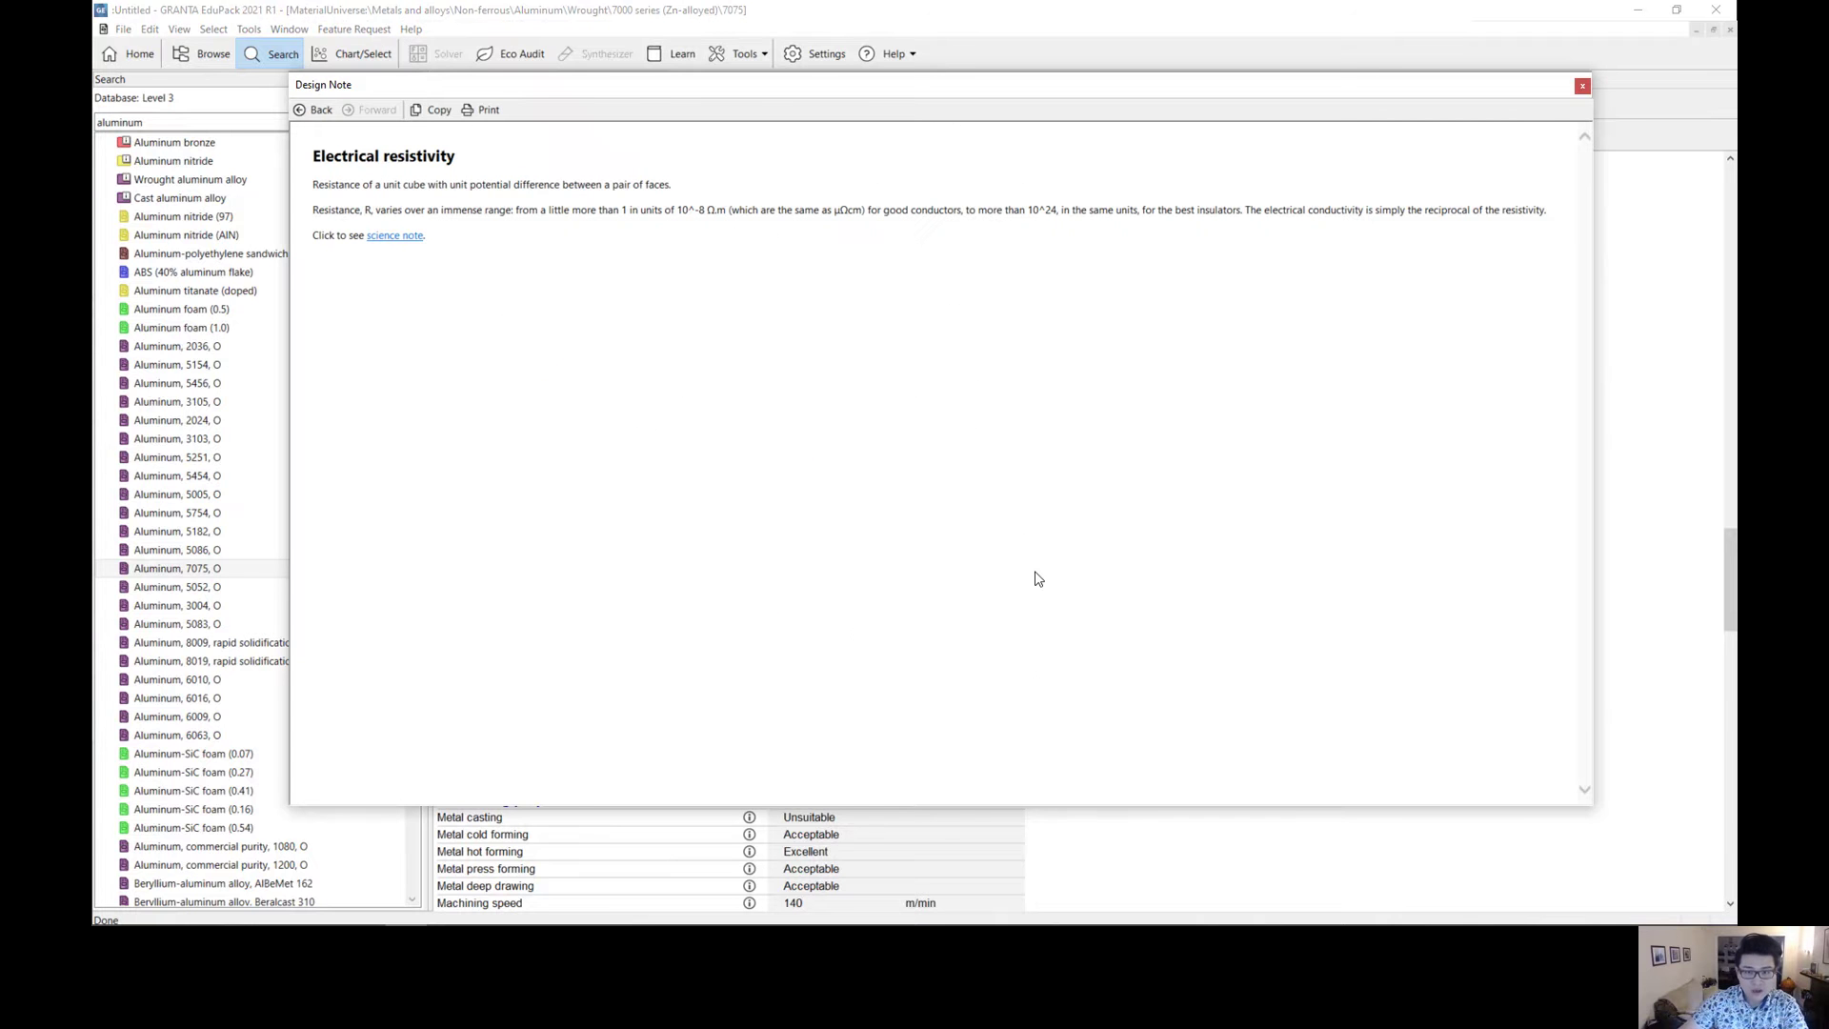
{"action": "left_click", "coordinate": [1582, 88]}
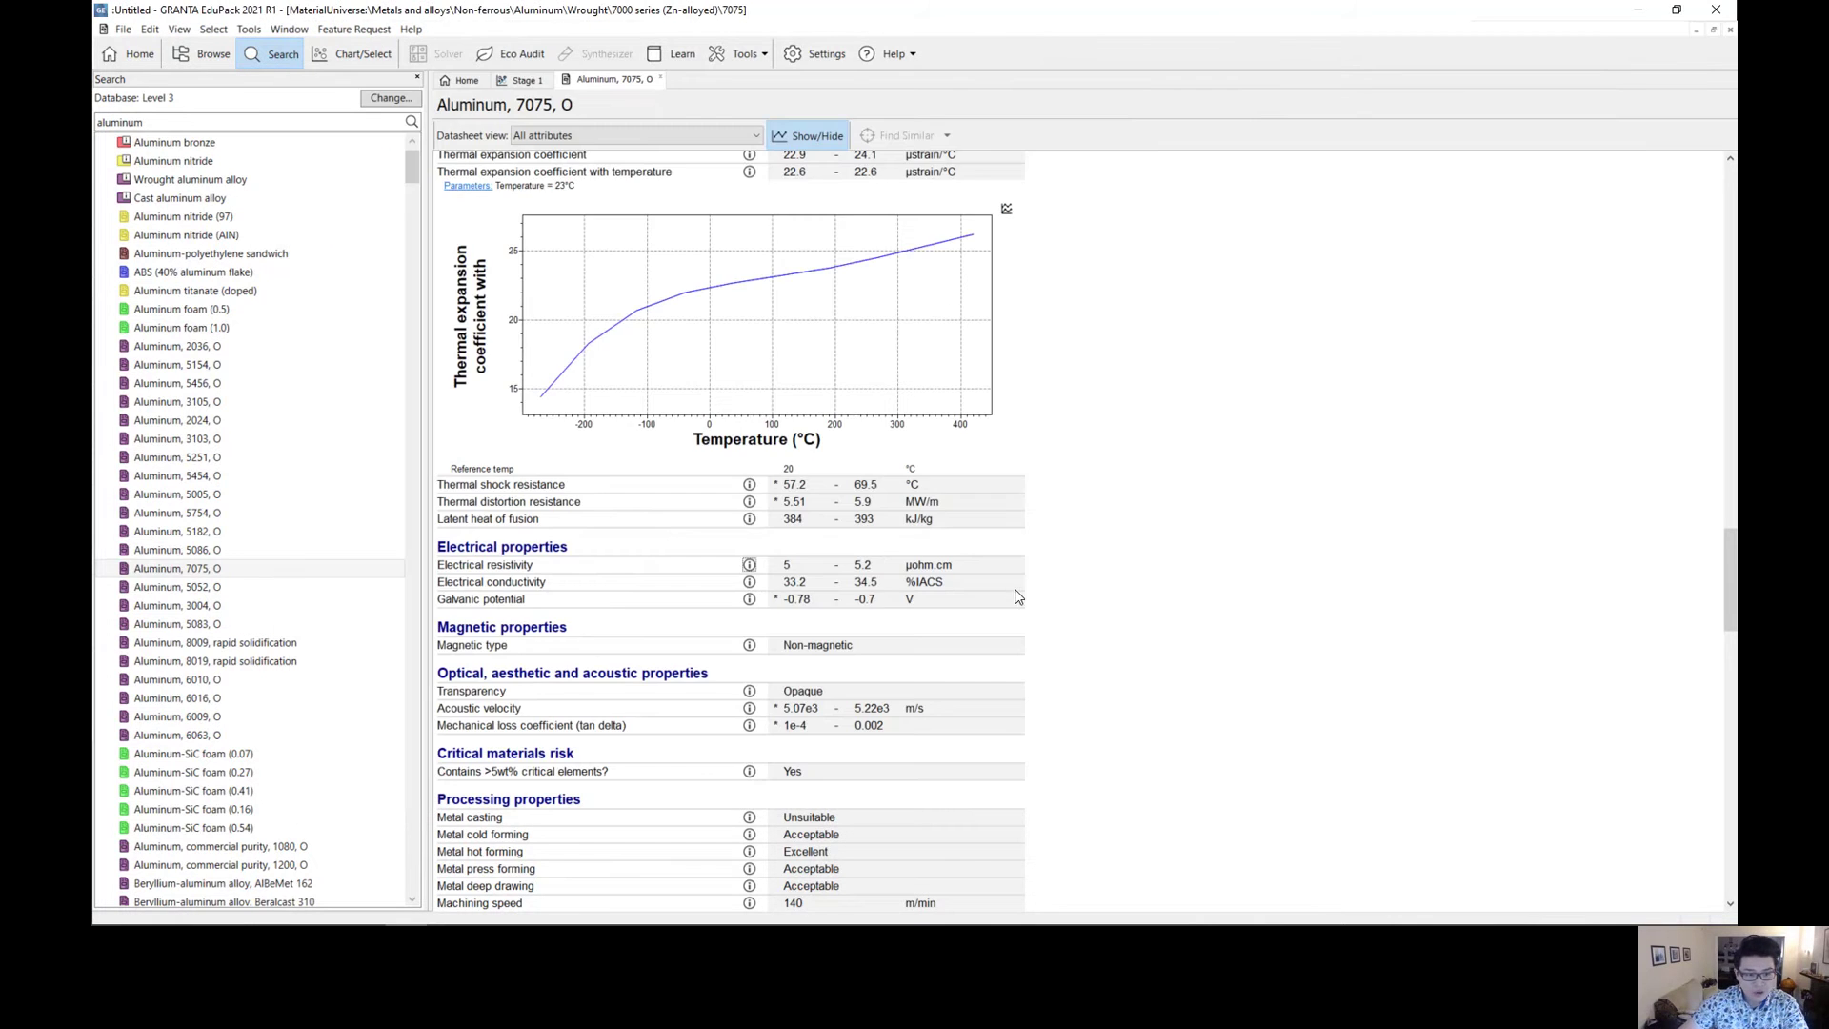
{"action": "left_click", "coordinate": [750, 486]}
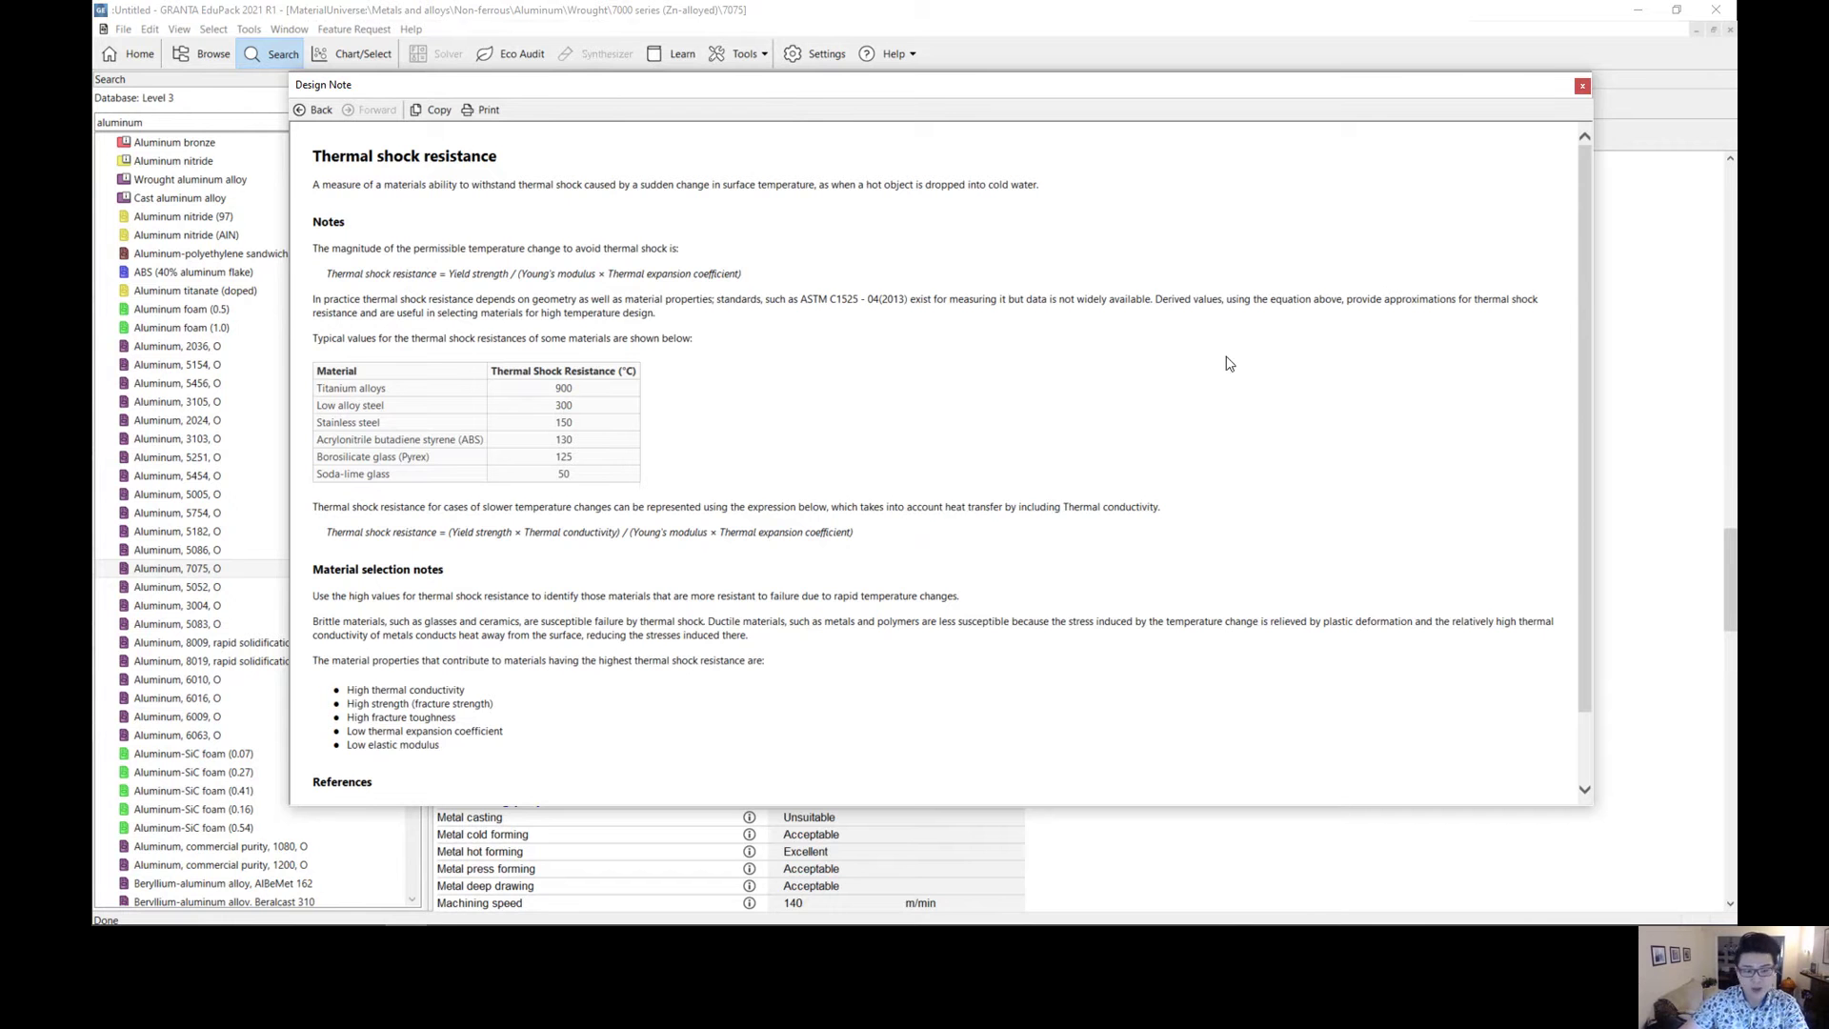
{"action": "right_click", "coordinate": [1133, 362]}
{"action": "left_click", "coordinate": [1582, 87]}
- Open the thermal expansion coefficient design note, follow its link to the science note, read it, and return to the datasheet
{"action": "scroll", "coordinate": [1363, 404], "scroll_direction": "up", "scroll_amount": 3}
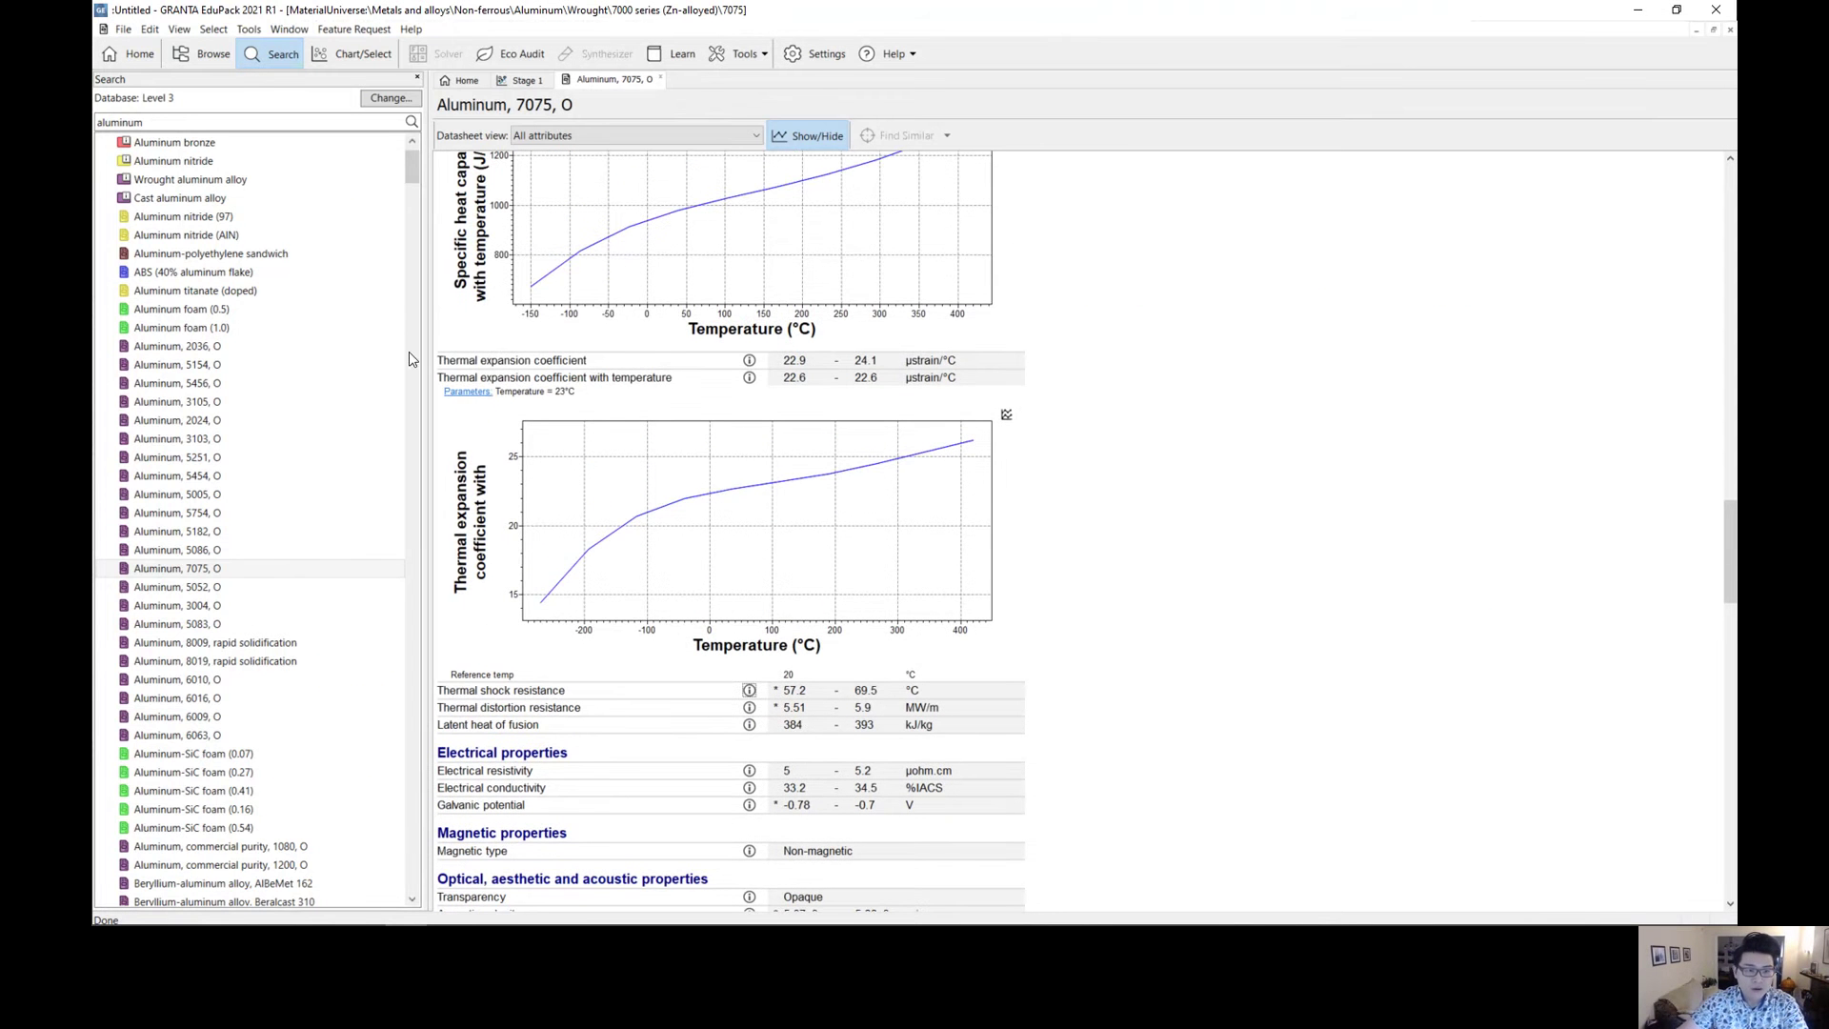
{"action": "left_click", "coordinate": [748, 363]}
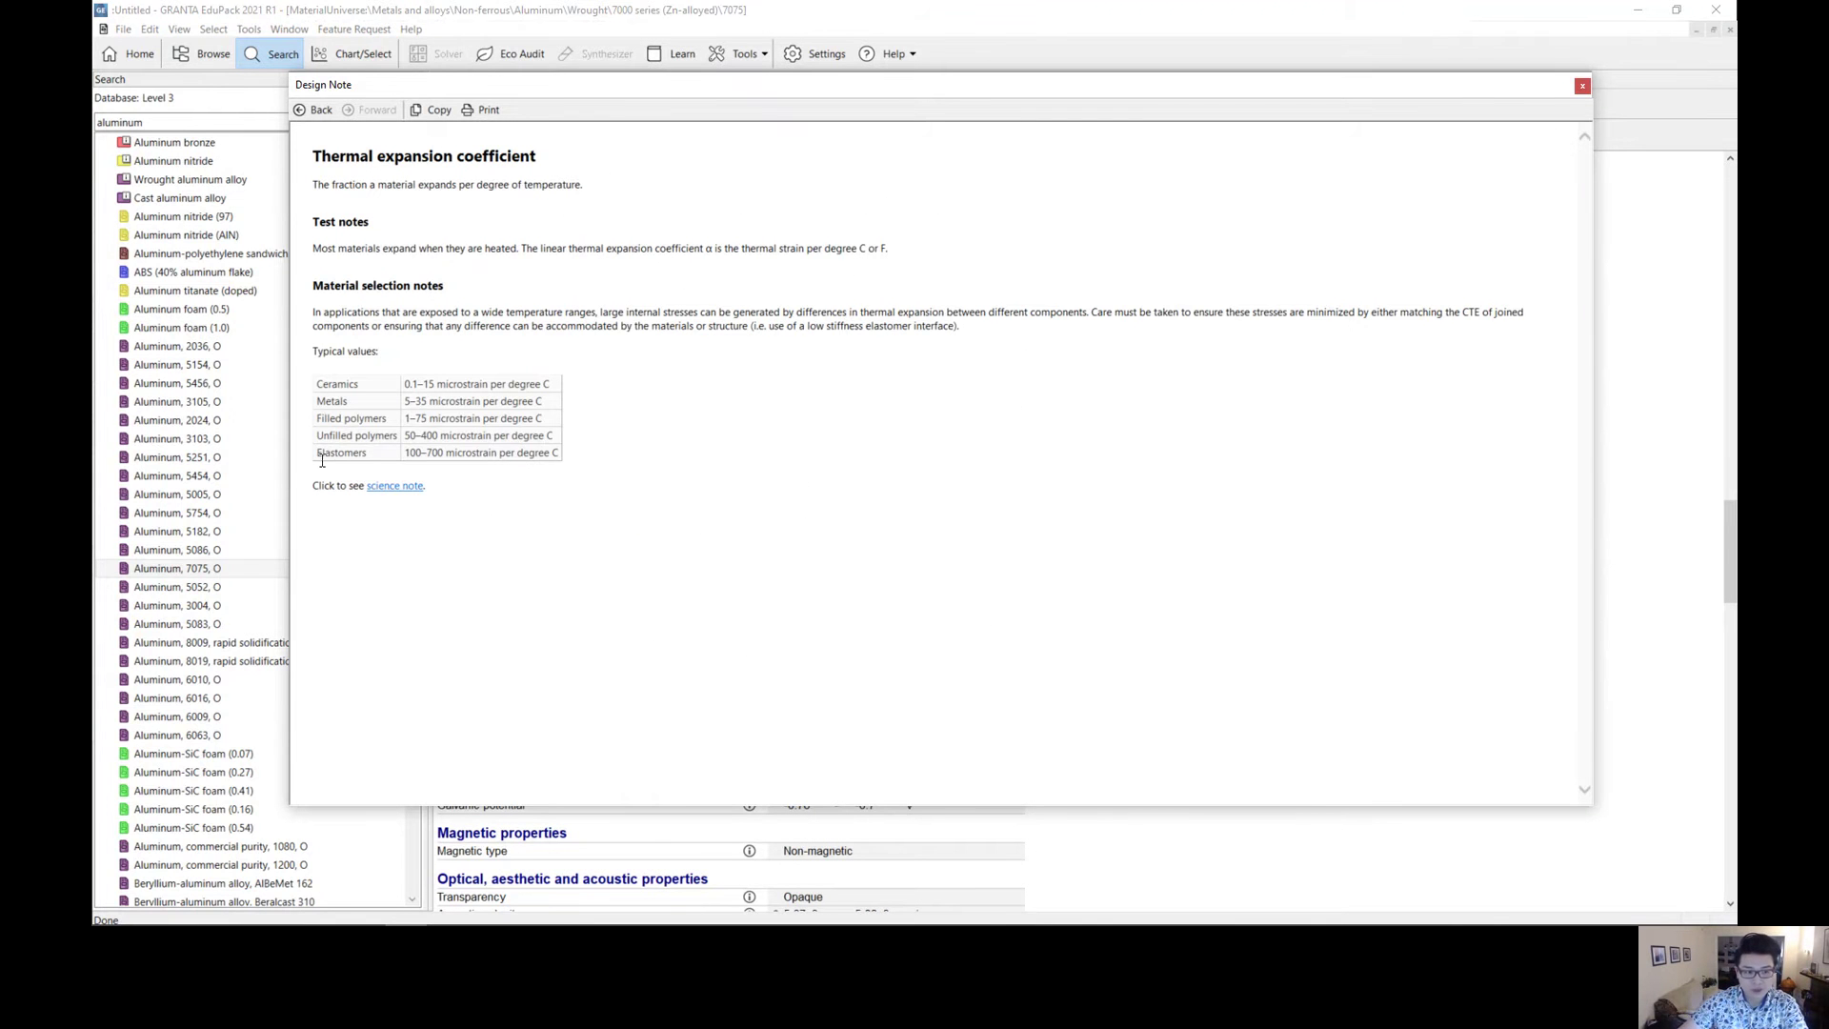
{"action": "left_click", "coordinate": [407, 487]}
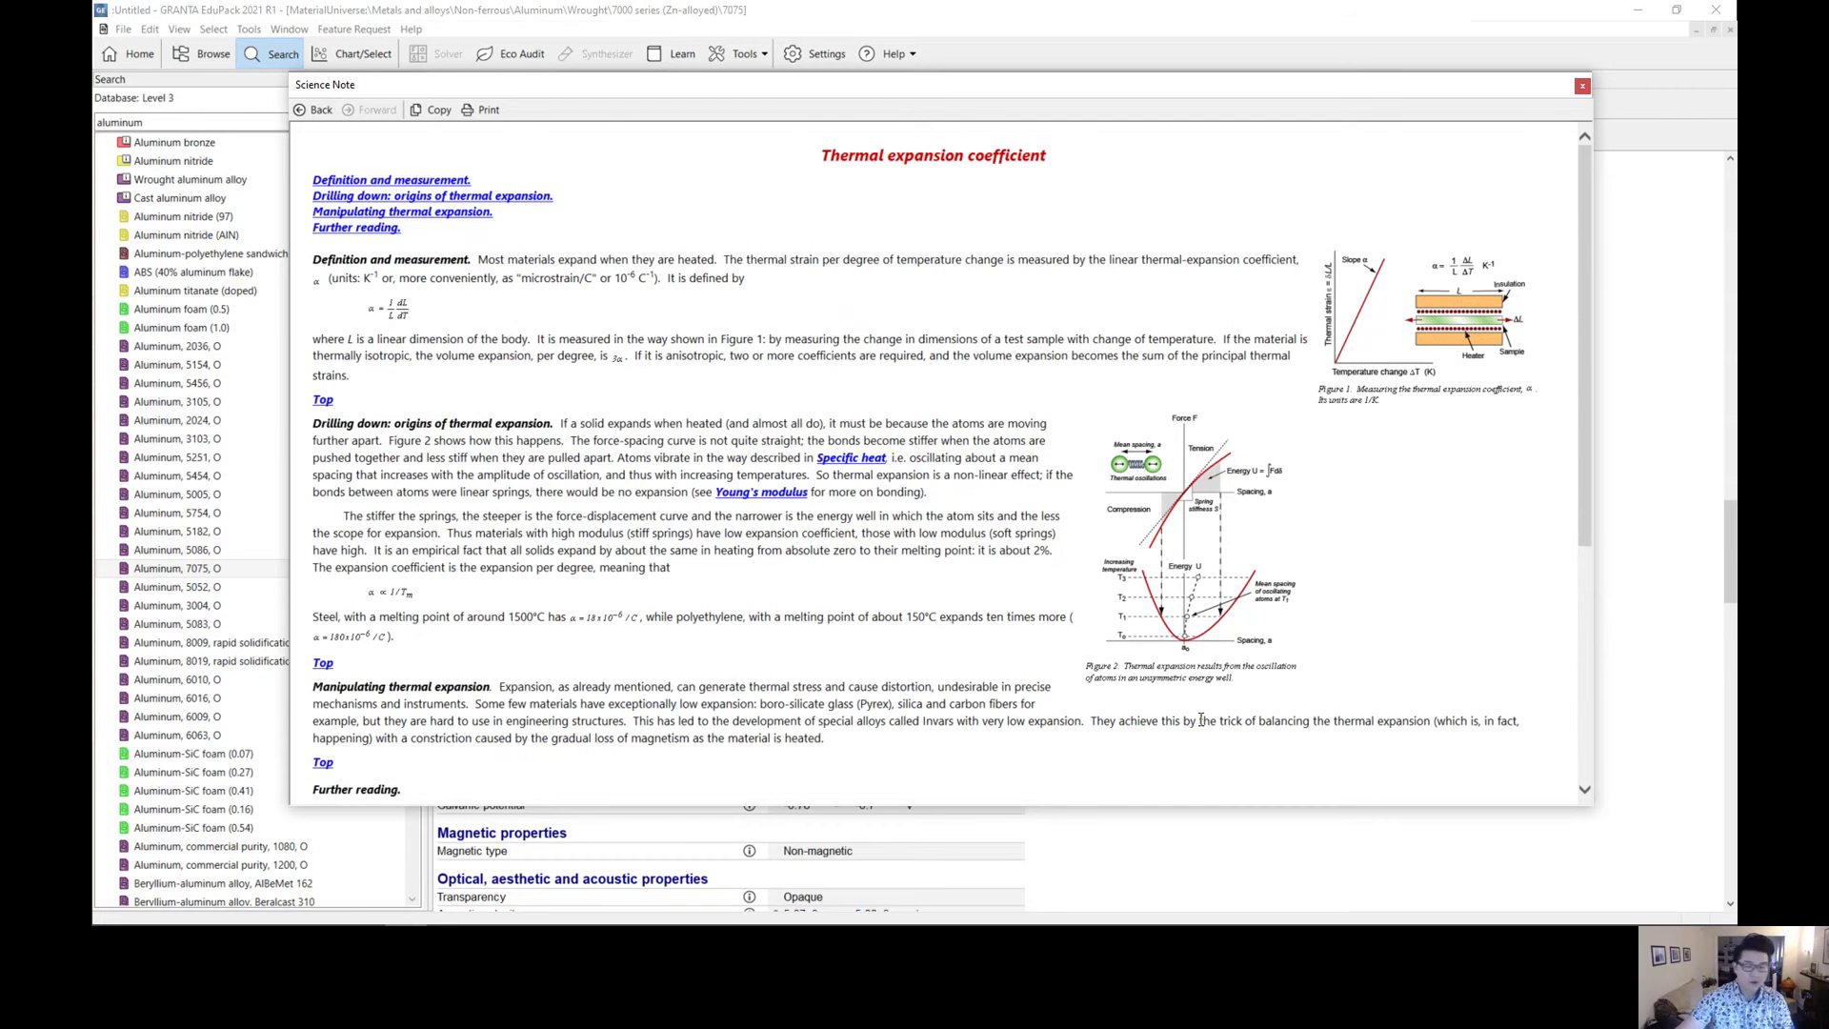
{"action": "left_click", "coordinate": [1581, 87]}
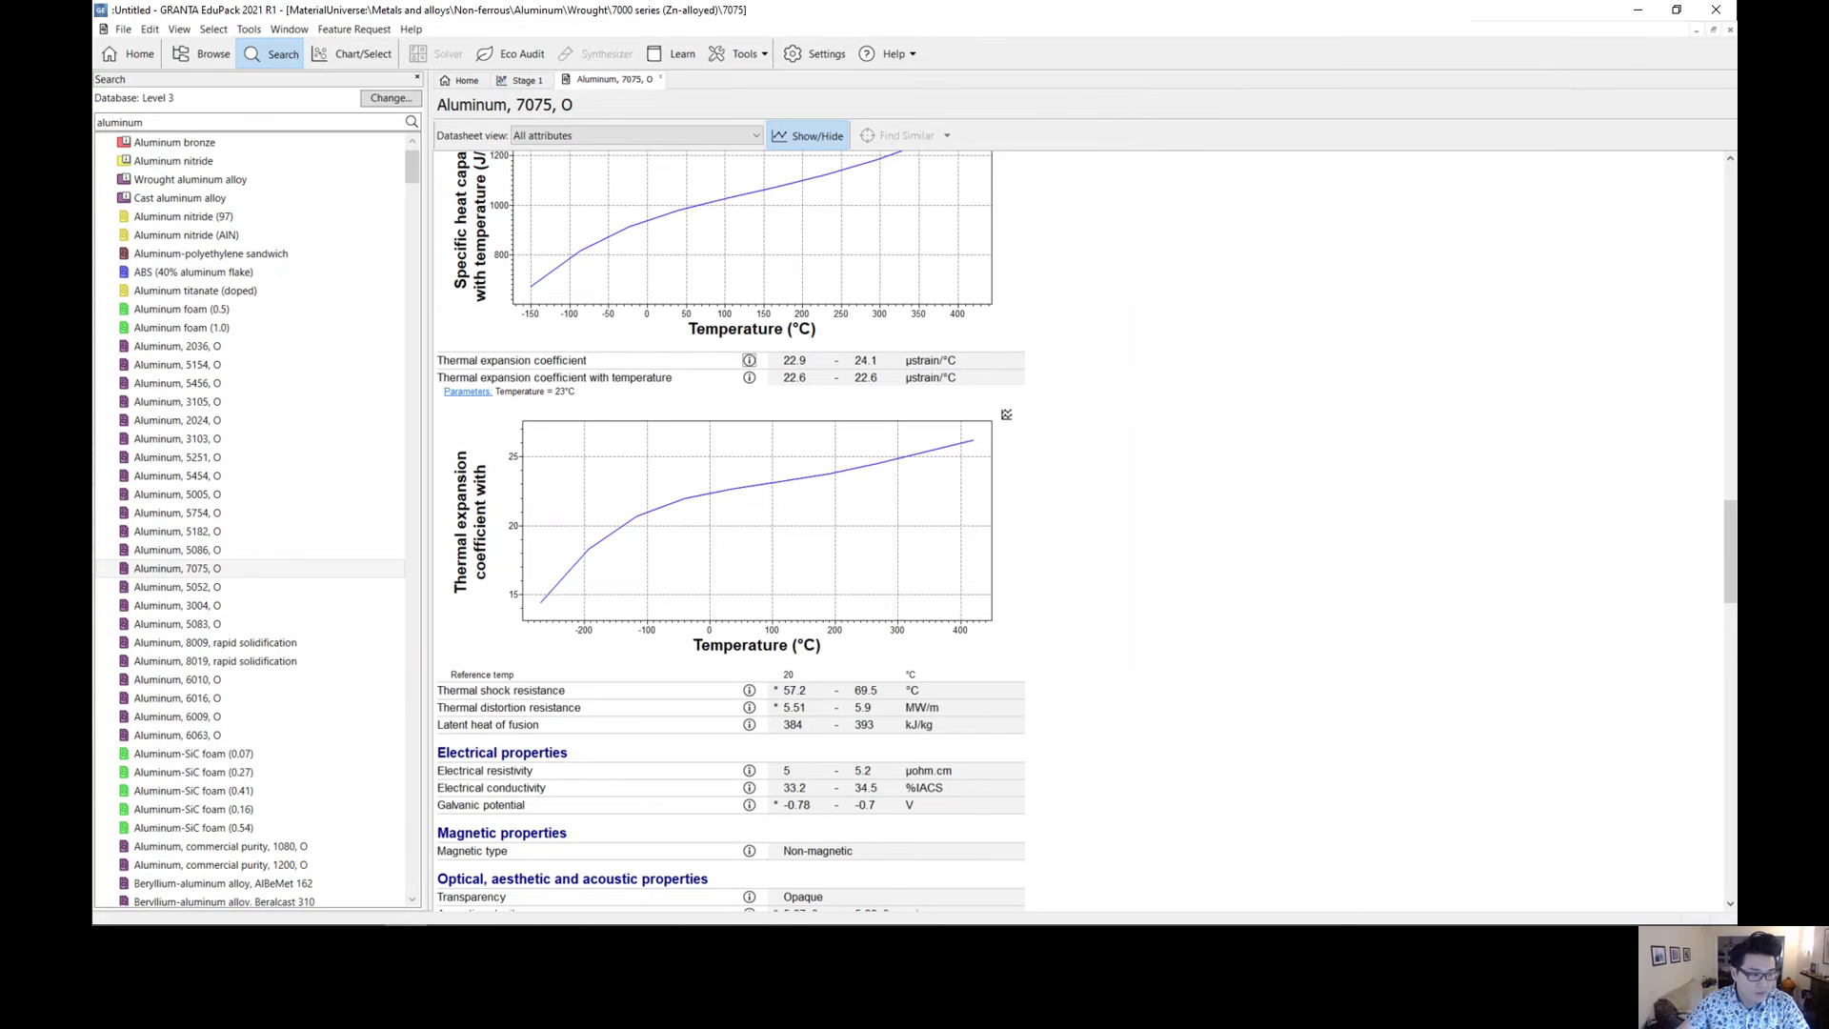